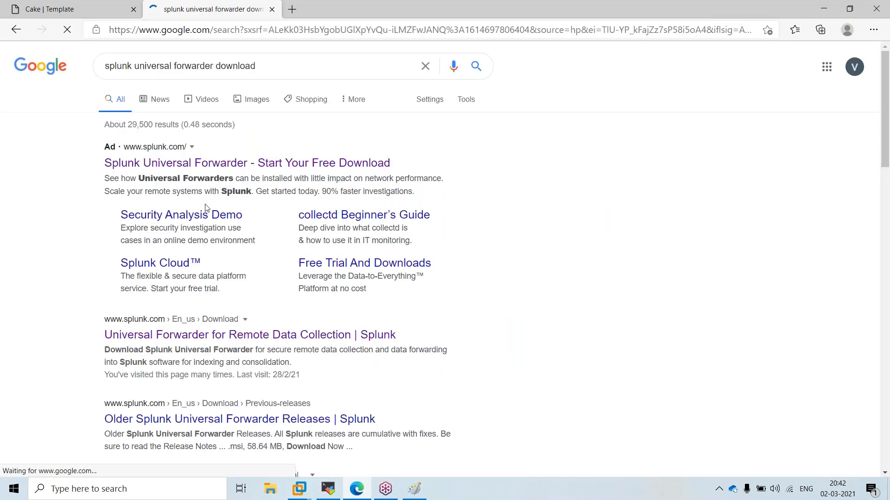
# Open the Universal Forwarder download page from the results, with a blank new tab beside it
pyautogui.click(195, 336)
pyautogui.click(292, 10)
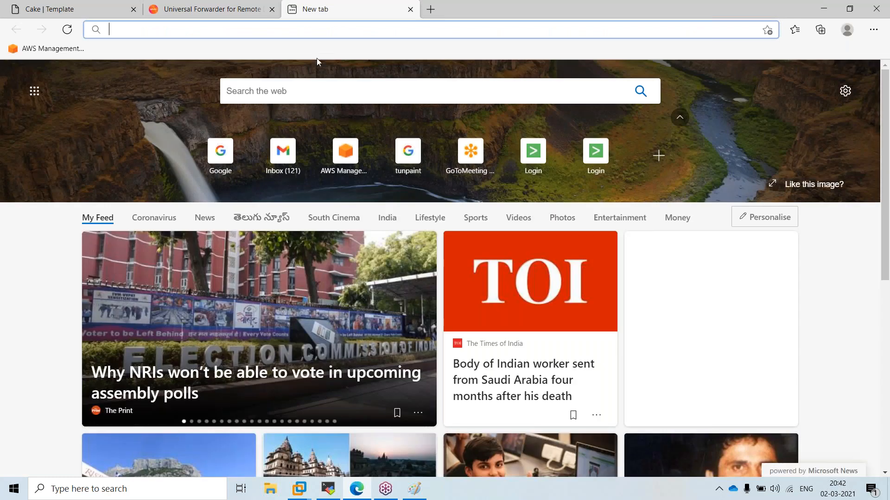
pyautogui.click(209, 9)
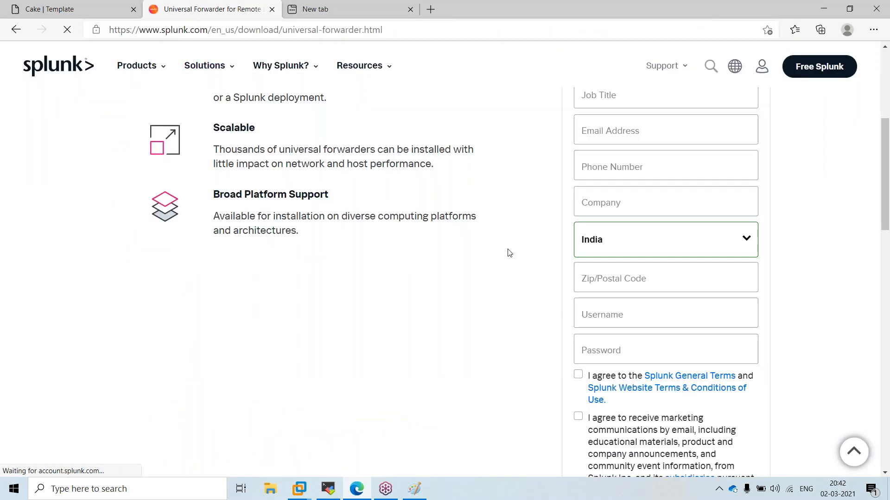
pyautogui.scroll(5, 510, 253)
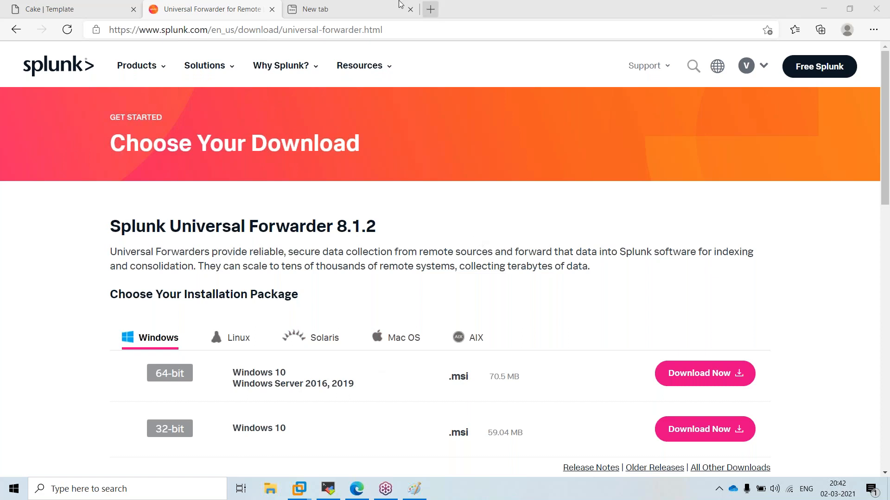
pyautogui.click(344, 6)
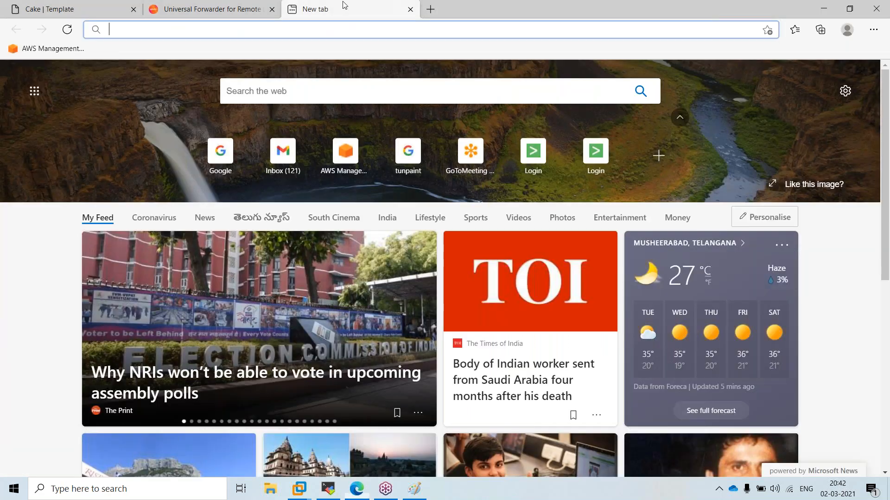
# Search Google for 'splunk enterprise download' and open the Splunk Enterprise 8.1.2 download page
pyautogui.click(331, 30)
pyautogui.write('g')
pyautogui.press('BackSpace')
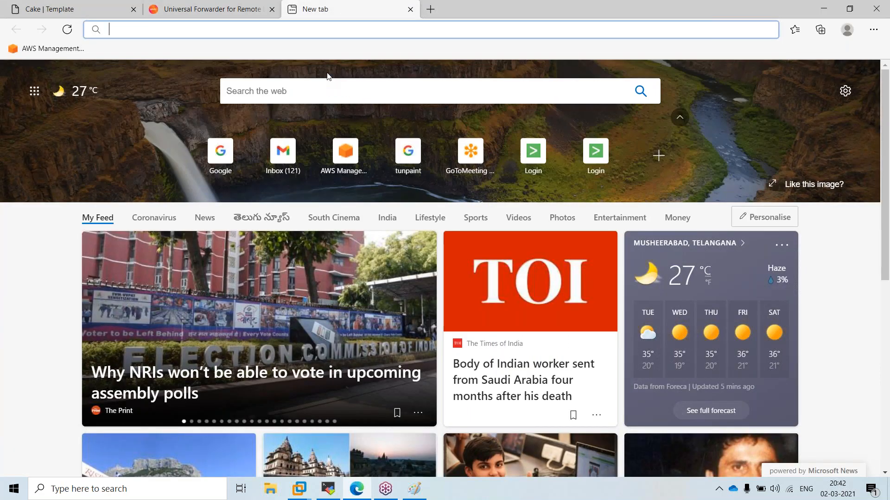
pyautogui.write('google.com')
pyautogui.press('Return')
pyautogui.write('spl')
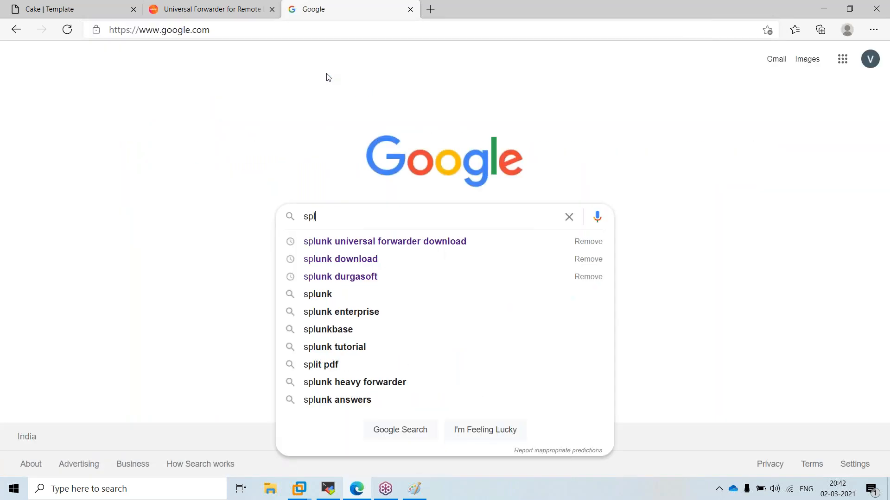
pyautogui.write('unk enter')
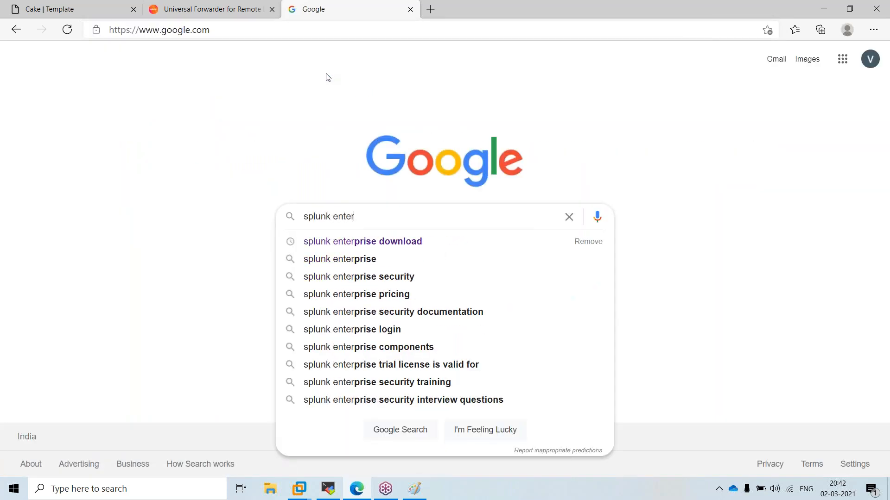
pyautogui.click(417, 241)
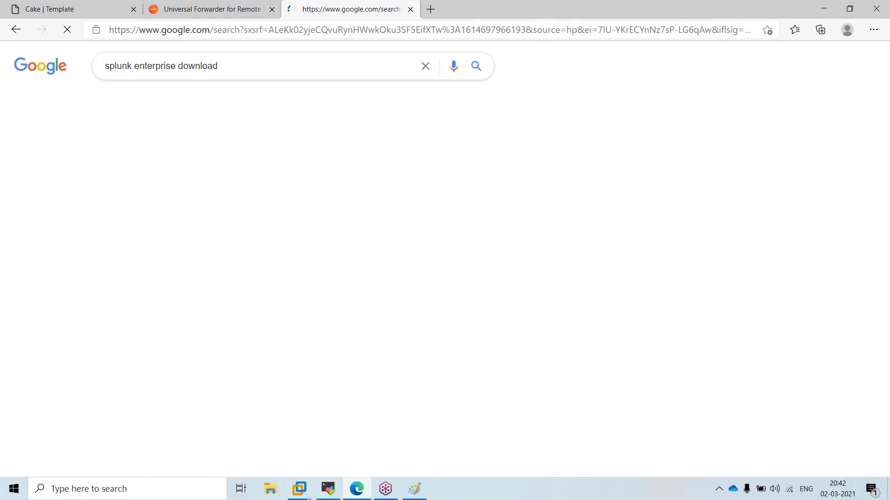
pyautogui.click(181, 335)
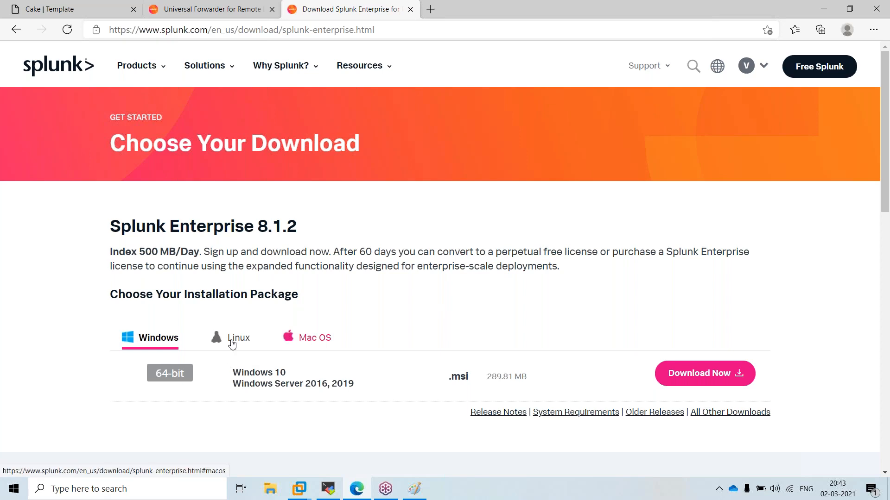
# Browse the Windows, Linux and Mac OS package tabs, highlighting the Windows 10 platform text
pyautogui.click(151, 349)
pyautogui.click(239, 340)
pyautogui.click(323, 341)
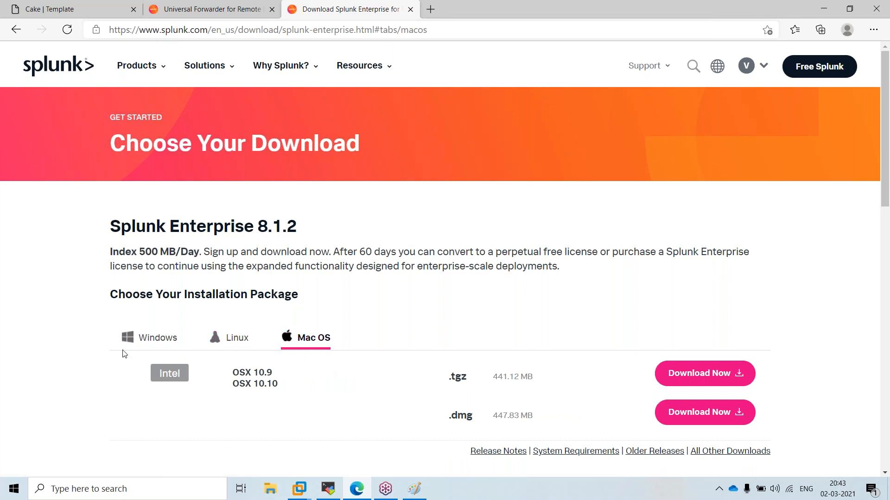
pyautogui.click(144, 341)
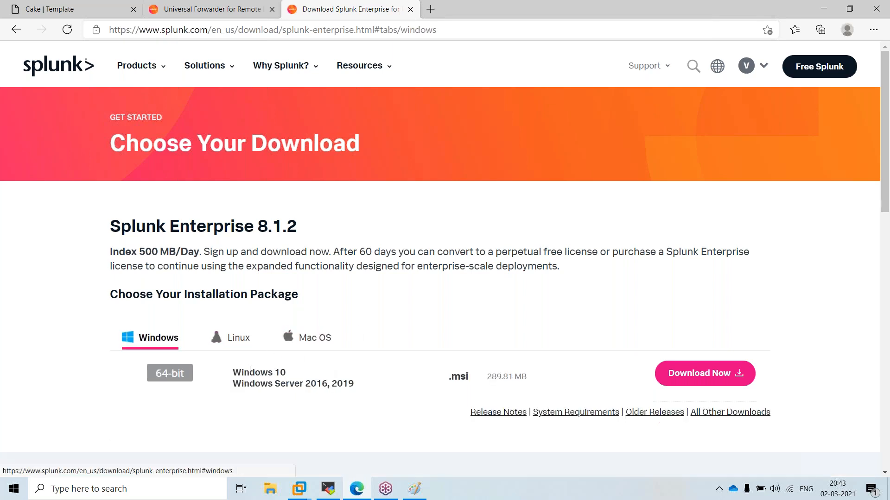
pyautogui.moveTo(242, 372); pyautogui.dragTo(359, 384)
# Highlight the Linux .tgz and .deb package types and sizes, then finish on Mac OS packages
pyautogui.click(244, 342)
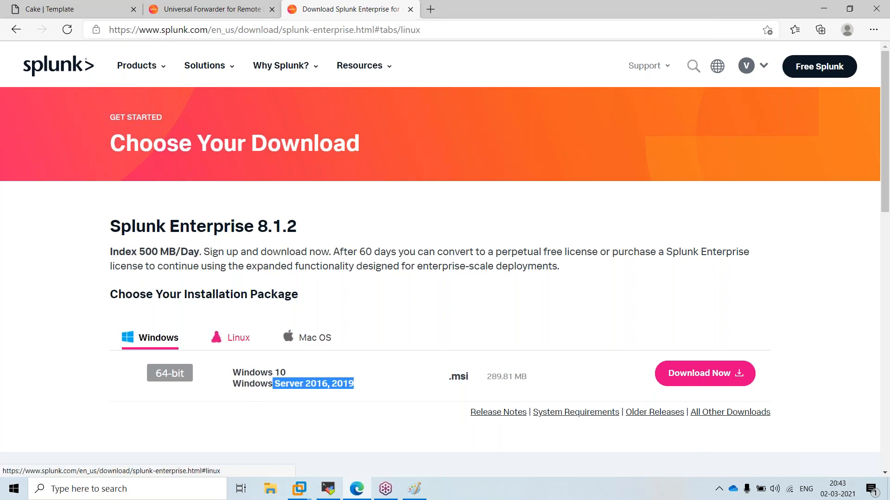
pyautogui.scroll(-4, 492, 168)
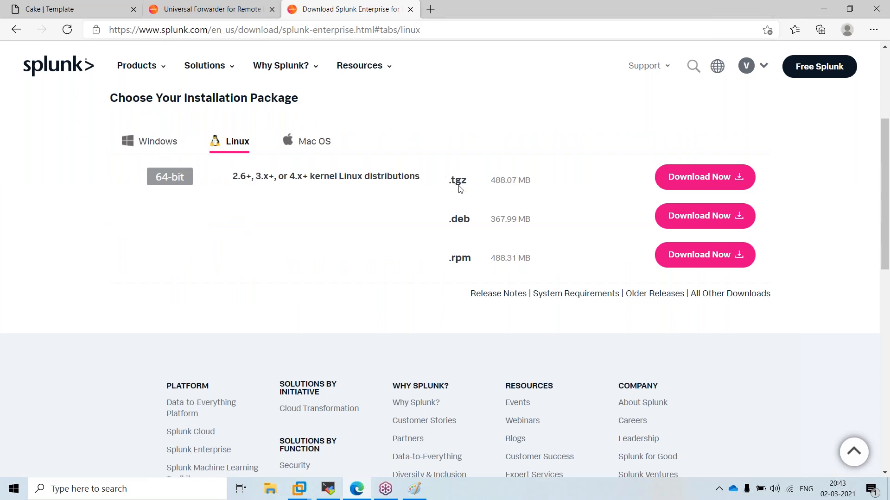
pyautogui.moveTo(447, 182); pyautogui.dragTo(487, 177)
pyautogui.doubleClick(459, 221)
pyautogui.moveTo(424, 259); pyautogui.dragTo(505, 259)
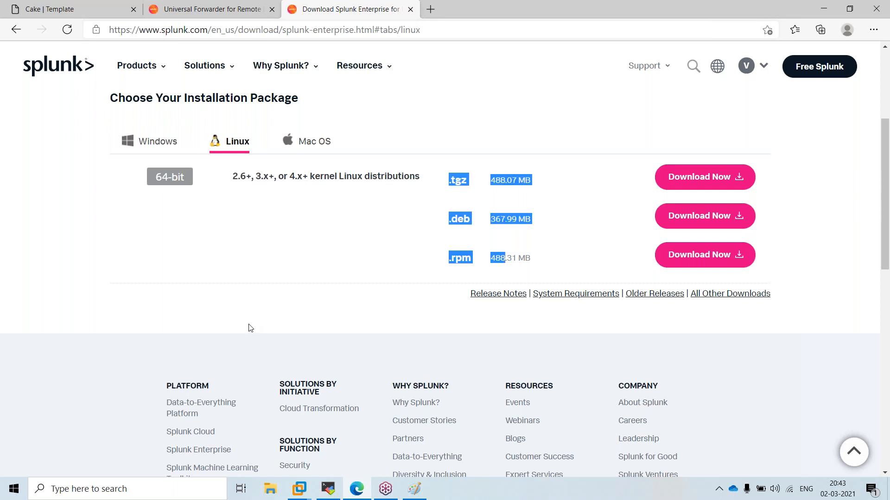
pyautogui.scroll(3, 253, 329)
pyautogui.click(308, 272)
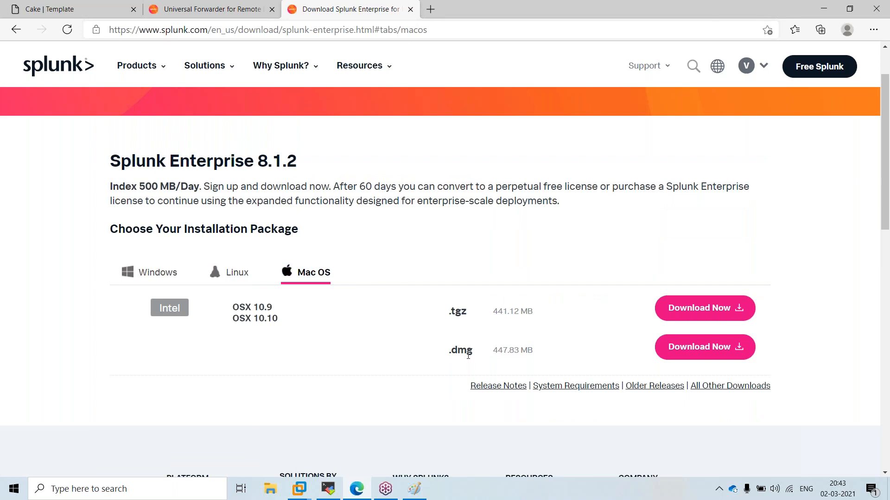
pyautogui.click(236, 274)
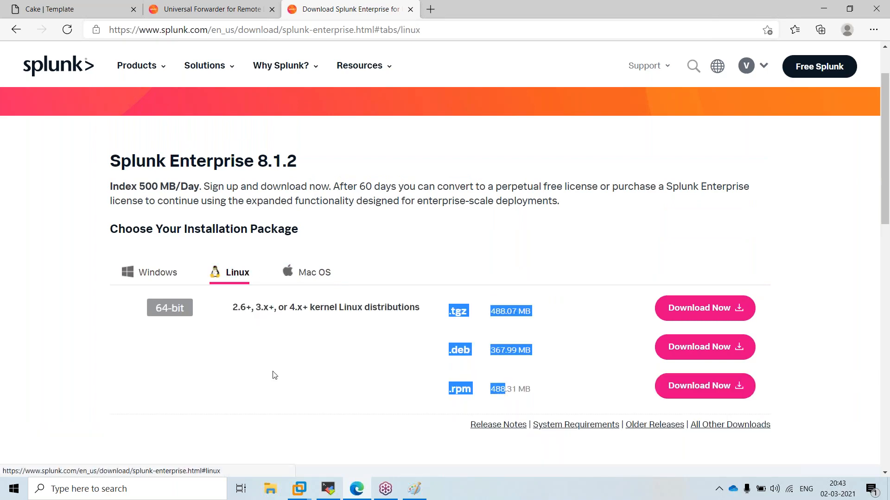
pyautogui.click(308, 272)
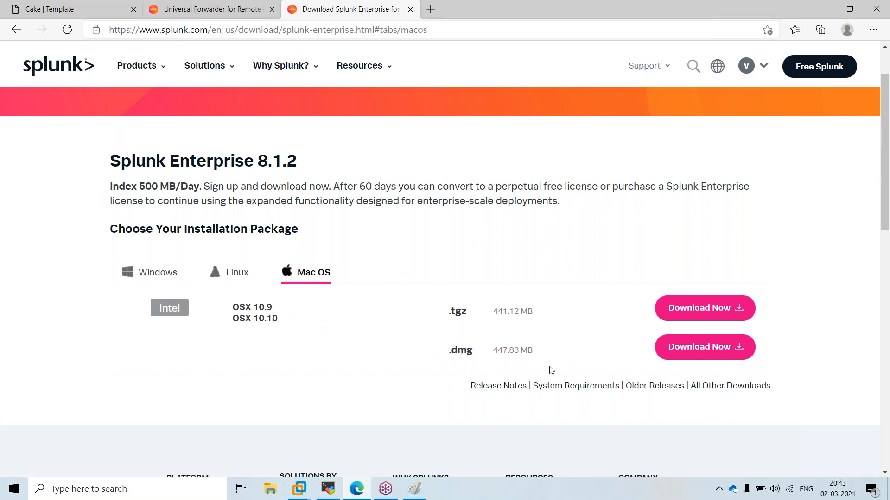
pyautogui.scroll(2, 291, 319)
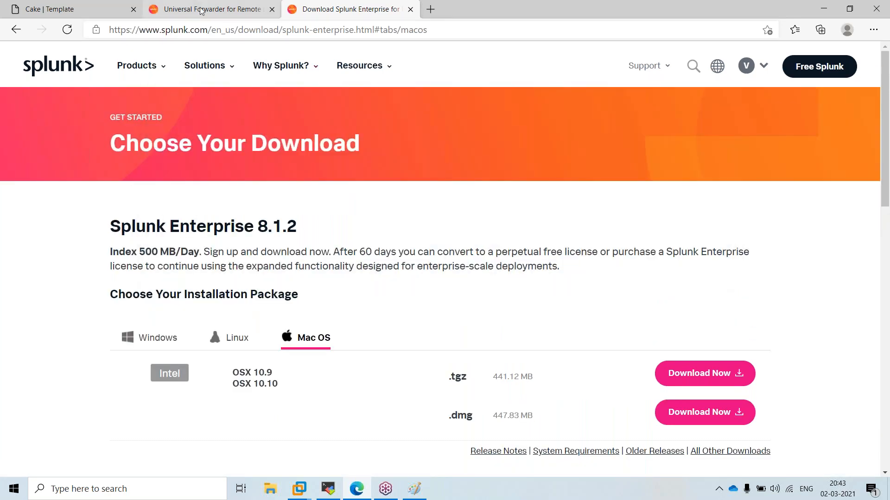
pyautogui.click(209, 9)
pyautogui.scroll(-3, 143, 341)
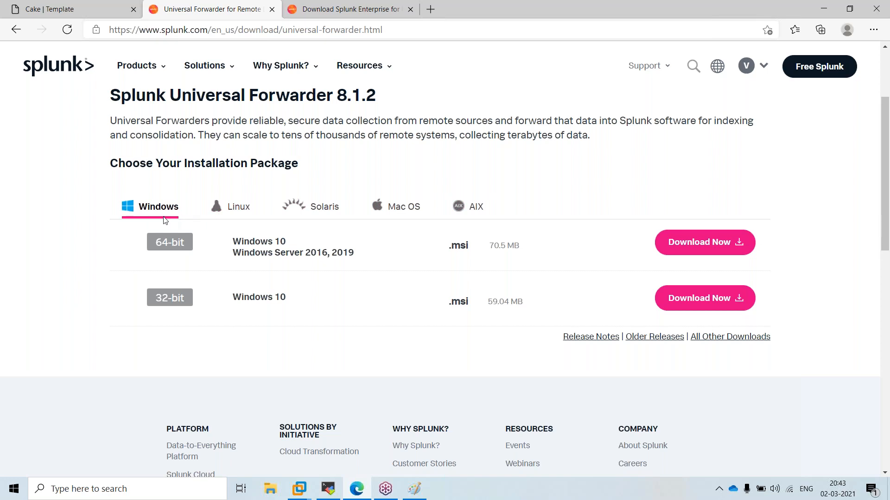
pyautogui.click(236, 208)
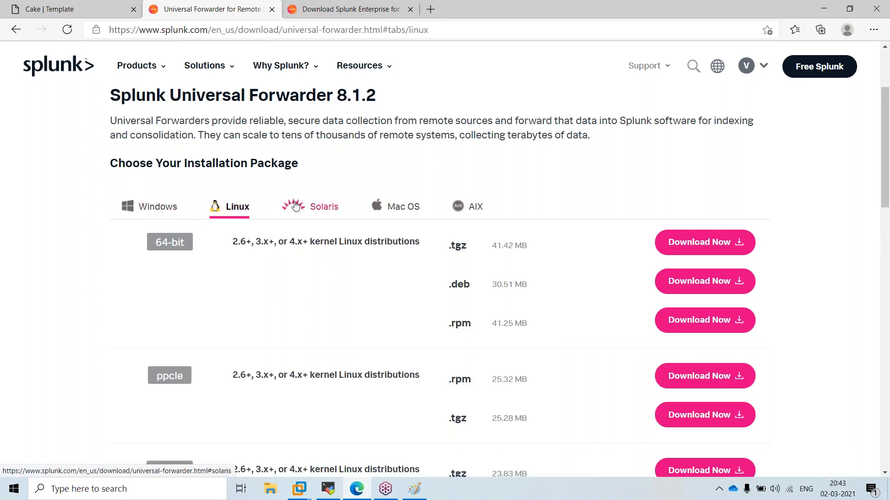
pyautogui.click(306, 207)
pyautogui.click(401, 207)
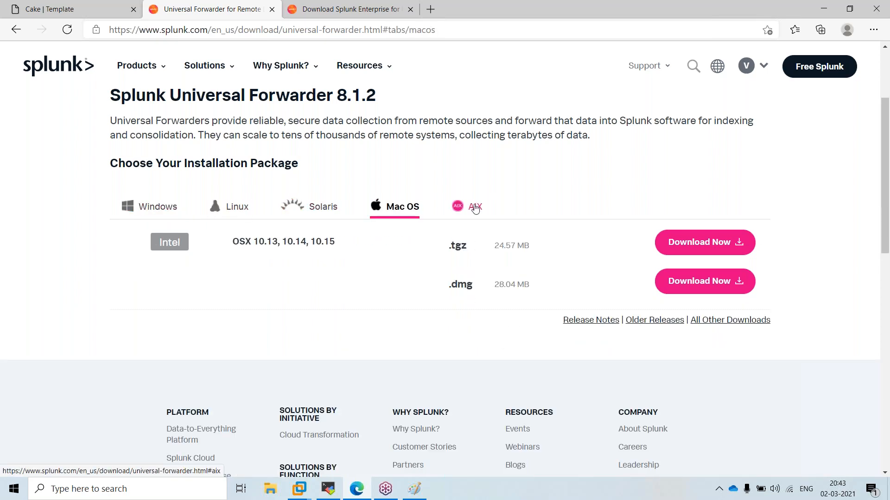
pyautogui.click(471, 207)
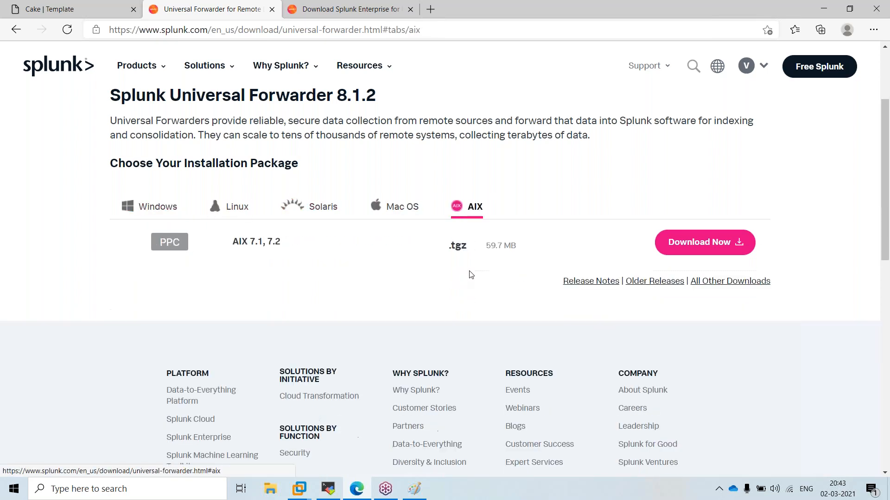
pyautogui.click(168, 213)
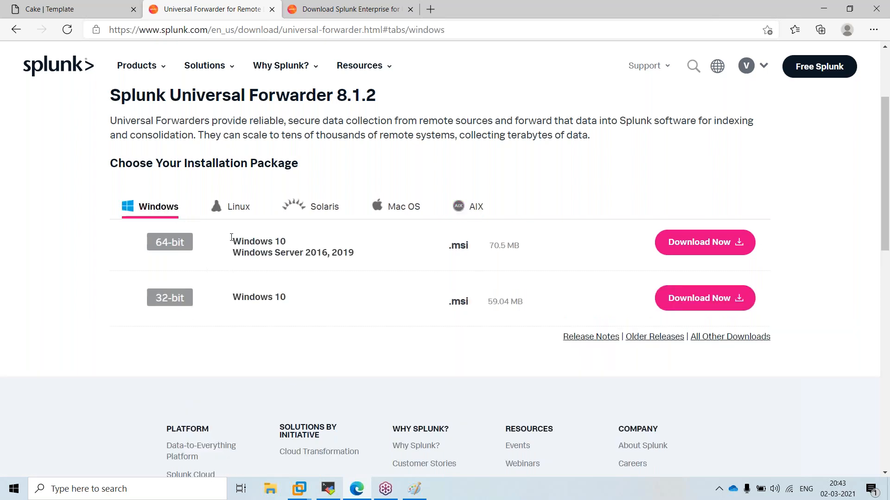
pyautogui.moveTo(233, 241); pyautogui.dragTo(310, 238)
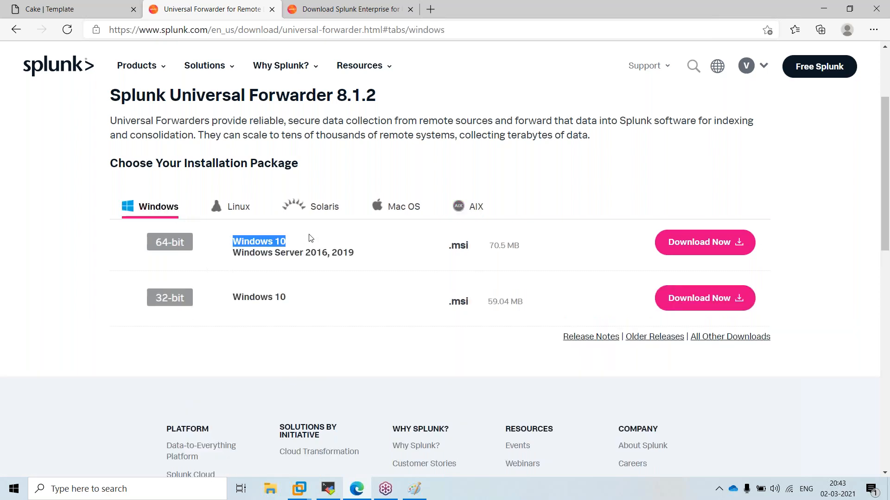
pyautogui.click(360, 256)
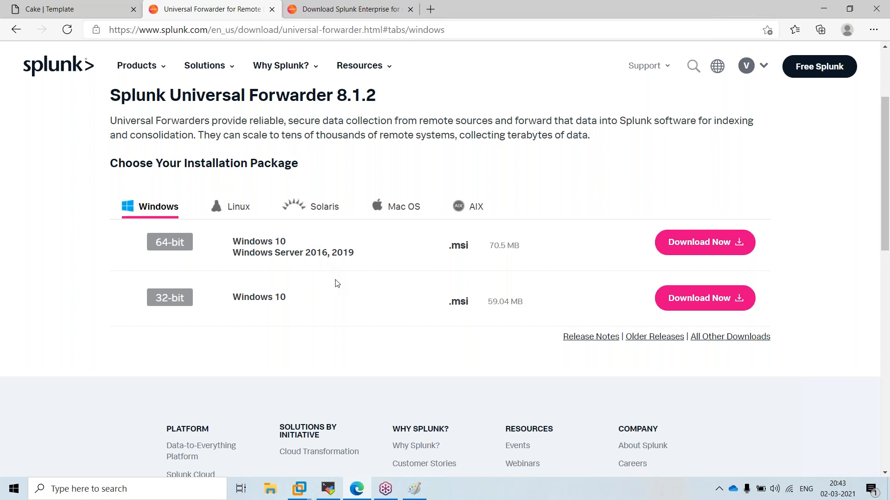
pyautogui.moveTo(348, 255); pyautogui.dragTo(236, 244)
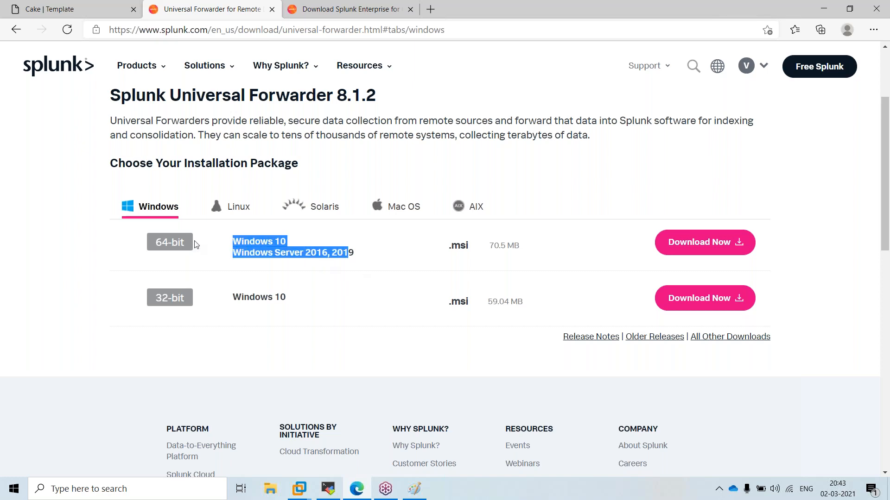
pyautogui.click(236, 209)
pyautogui.scroll(-3, 280, 341)
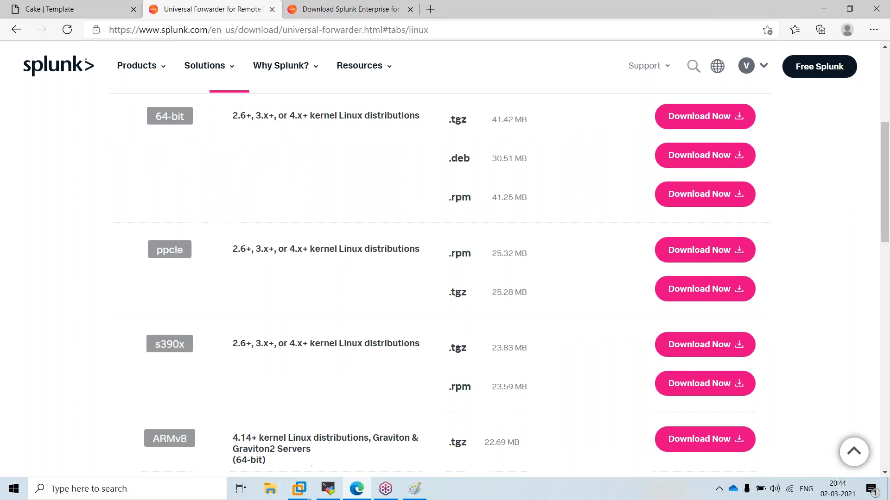
pyautogui.scroll(-3, 207, 381)
pyautogui.scroll(2, 199, 419)
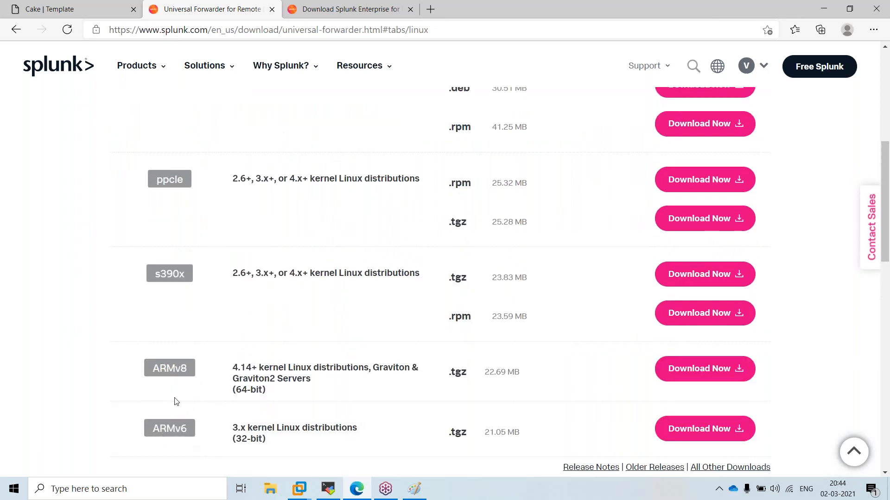
pyautogui.scroll(5, 188, 401)
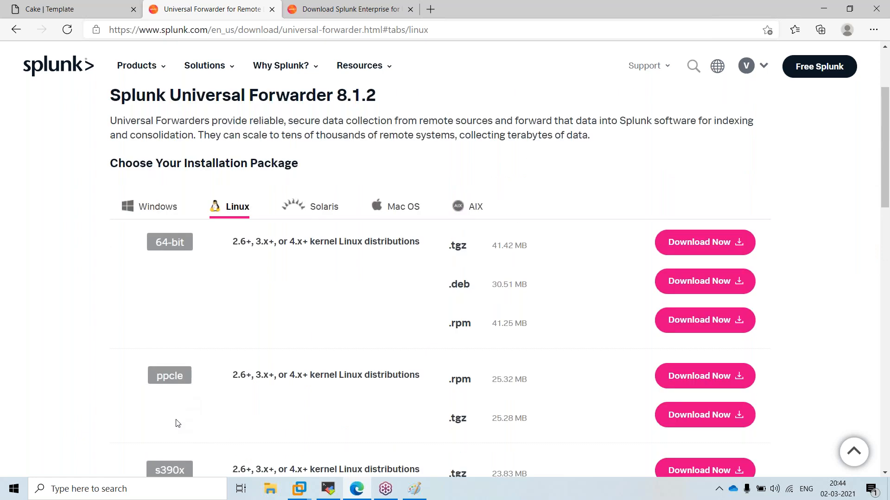
pyautogui.scroll(-1, 238, 394)
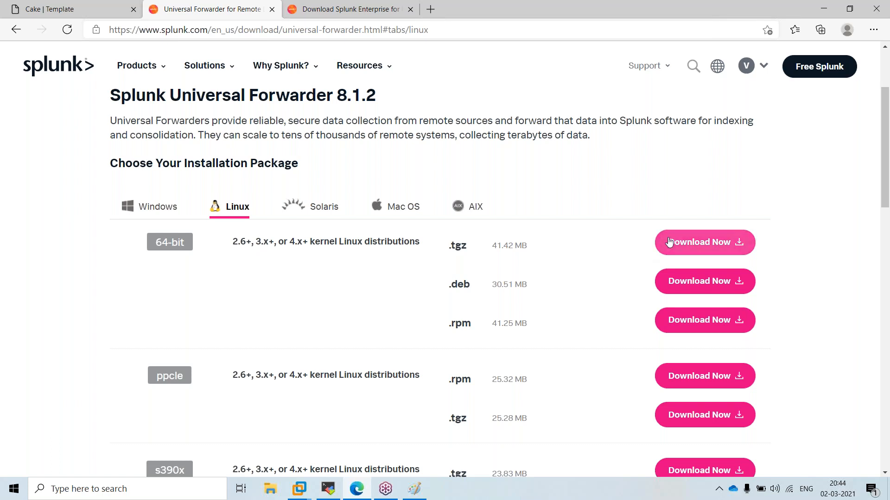
pyautogui.scroll(3, 328, 345)
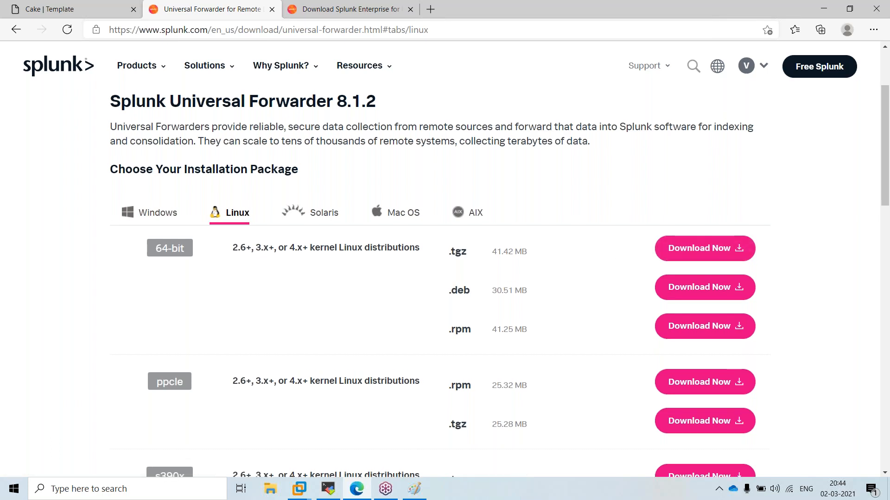
pyautogui.click(328, 345)
# Compare the forwarder's Mac OS and AIX packages, ending back on Mac OS
pyautogui.scroll(-3, 338, 342)
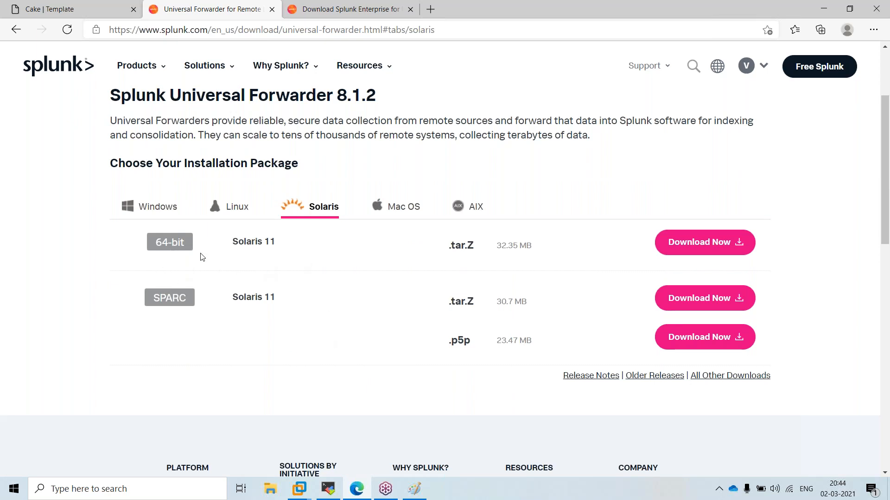
pyautogui.click(403, 207)
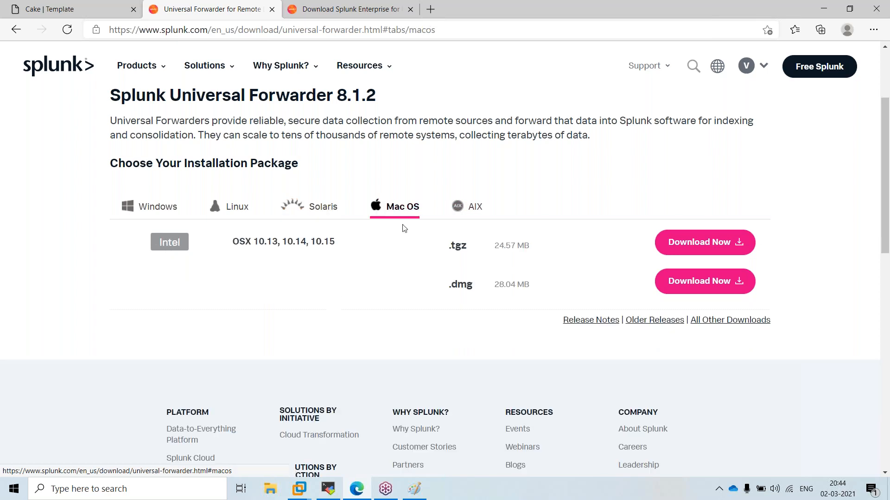
pyautogui.click(474, 205)
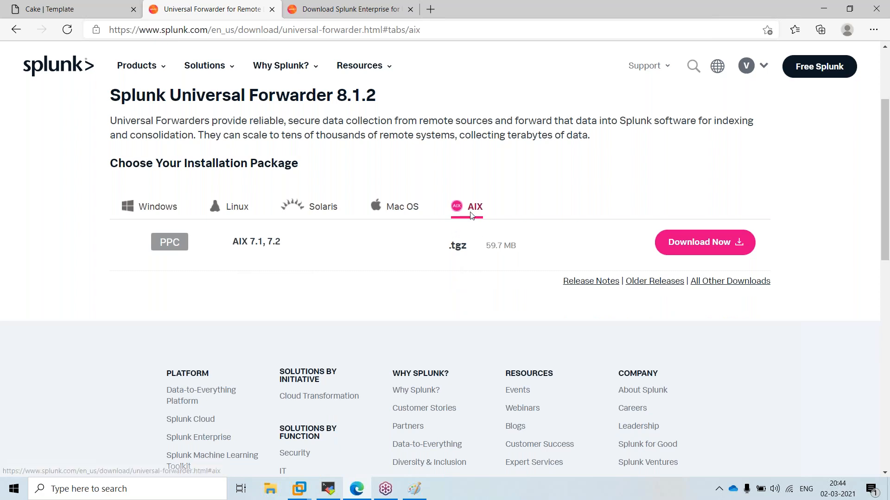
pyautogui.click(402, 213)
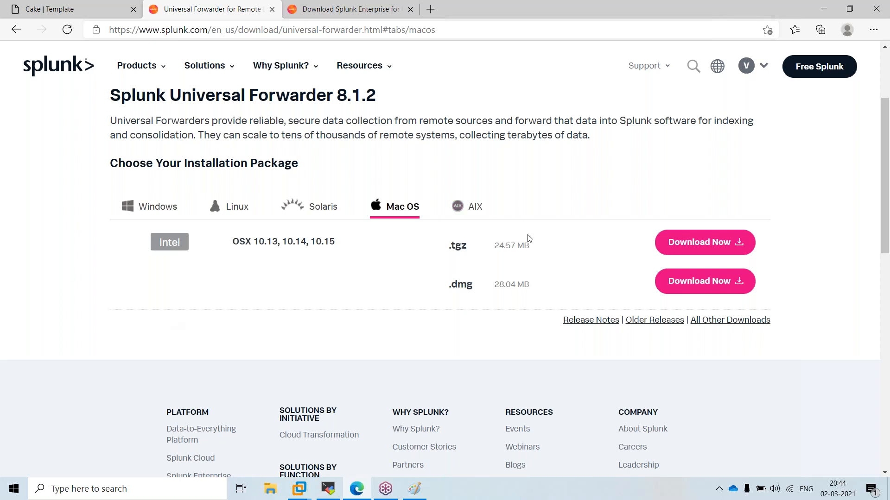
pyautogui.scroll(3, 484, 242)
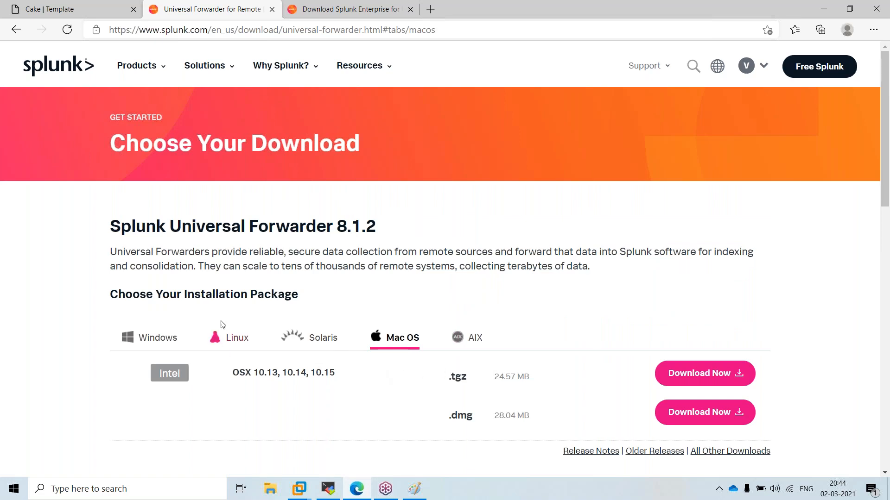
# On the Splunk Enterprise 8.1.2 page, highlight the 500 MB/Day limit and After 60 days licence note
pyautogui.click(346, 5)
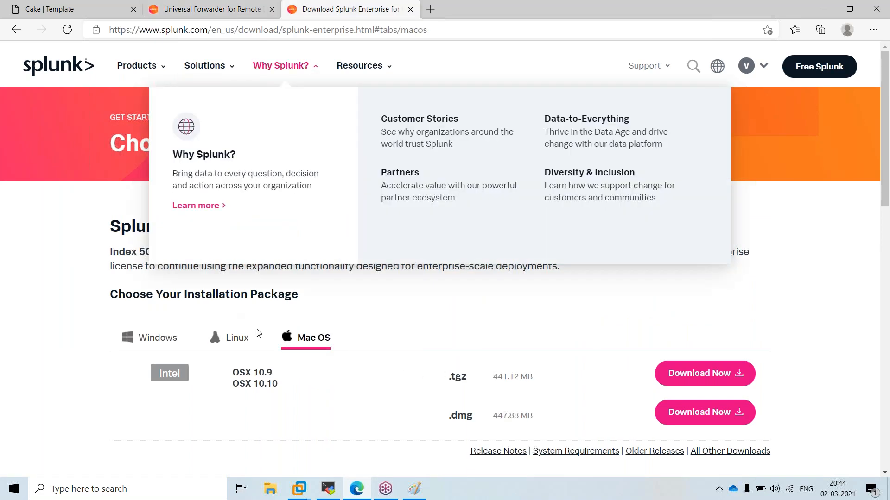
pyautogui.moveTo(139, 227); pyautogui.dragTo(311, 238)
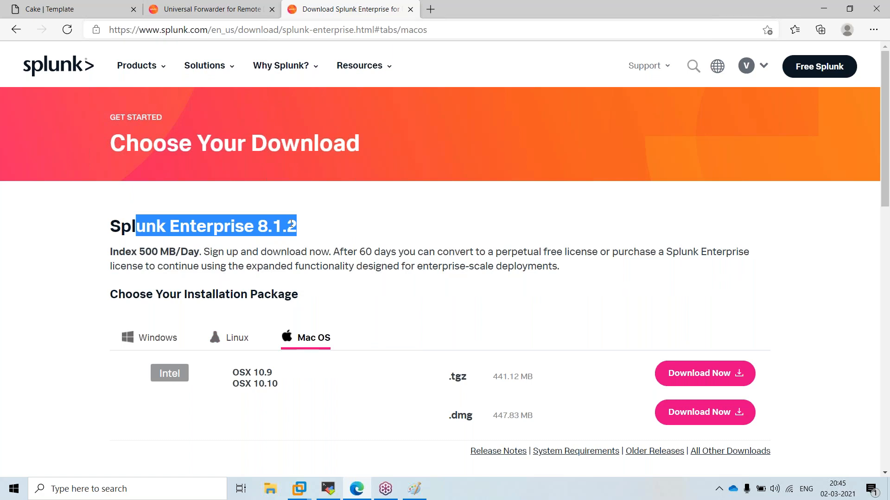
pyautogui.click(227, 253)
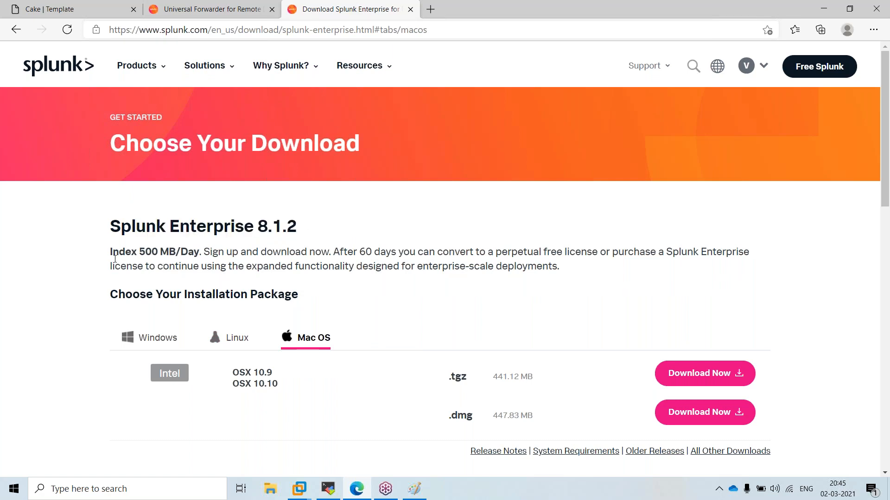
pyautogui.moveTo(113, 251); pyautogui.dragTo(198, 252)
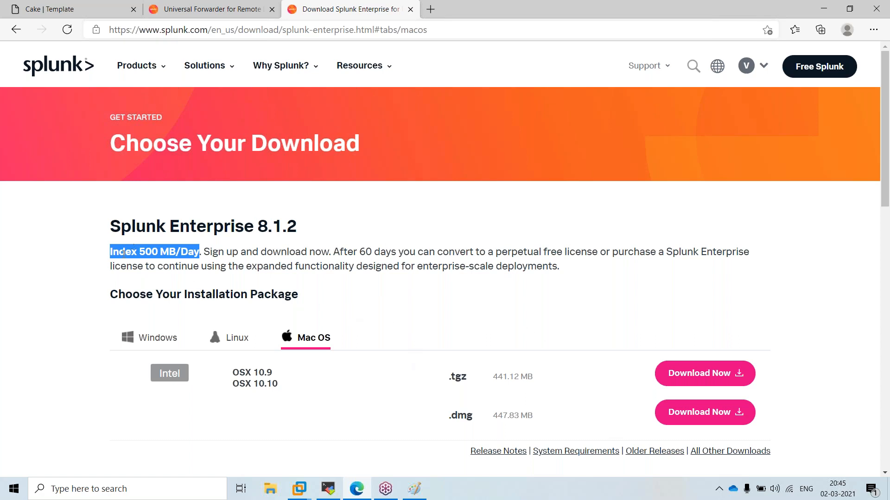
pyautogui.doubleClick(165, 252)
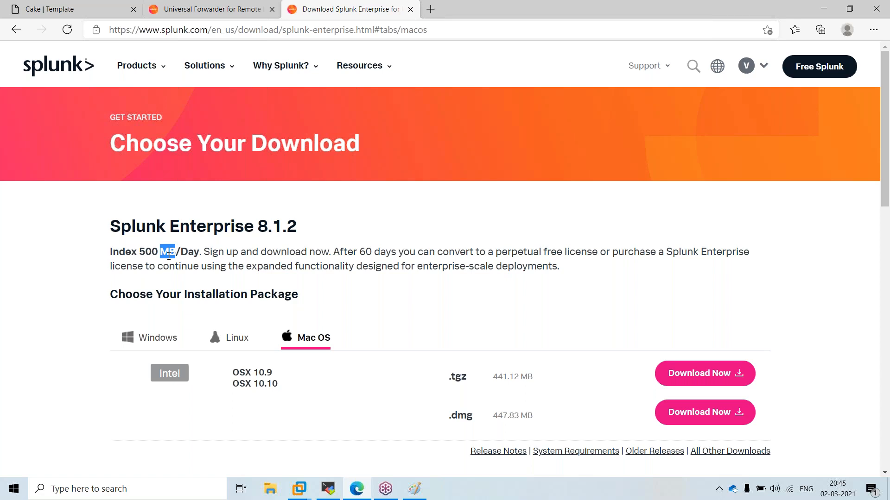
pyautogui.click(190, 251)
pyautogui.moveTo(200, 252); pyautogui.dragTo(117, 251)
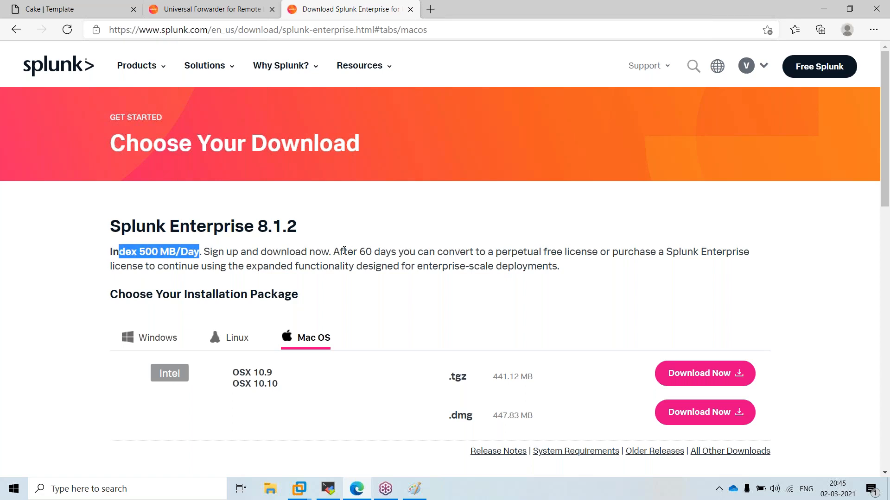
pyautogui.moveTo(334, 252); pyautogui.dragTo(396, 253)
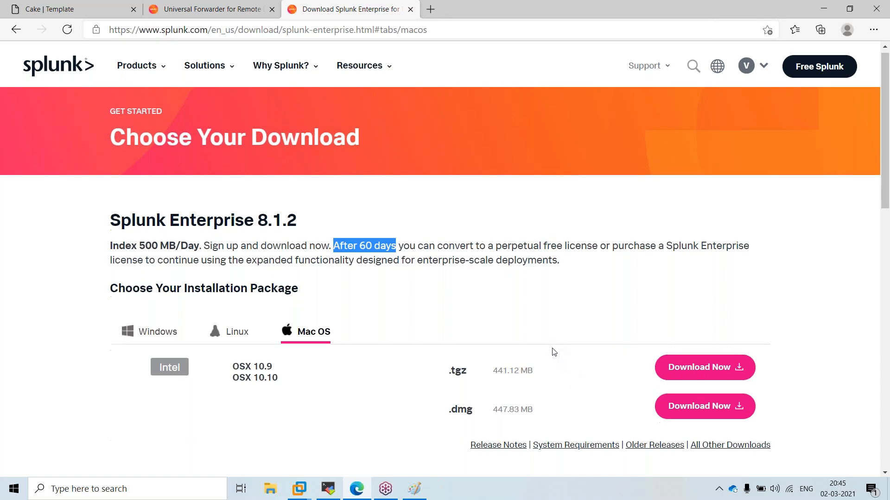
pyautogui.scroll(-3, 510, 359)
pyautogui.scroll(3, 602, 371)
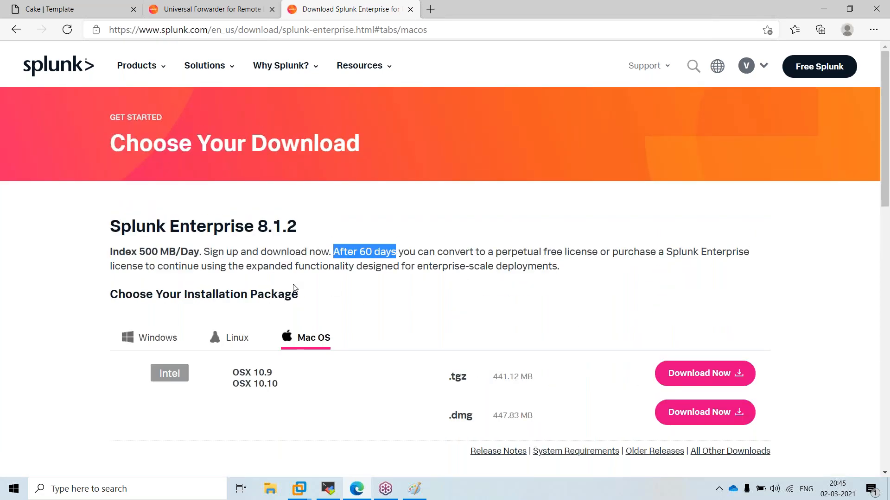
# Start the Download Now for the 64-bit Linux .tgz of Splunk Enterprise 8.1.2
pyautogui.click(225, 342)
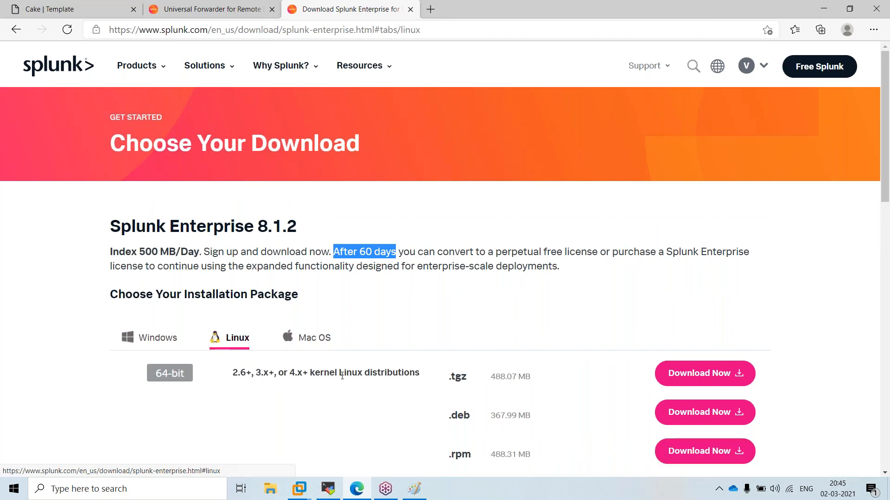
pyautogui.scroll(-3, 325, 370)
pyautogui.scroll(3, 248, 338)
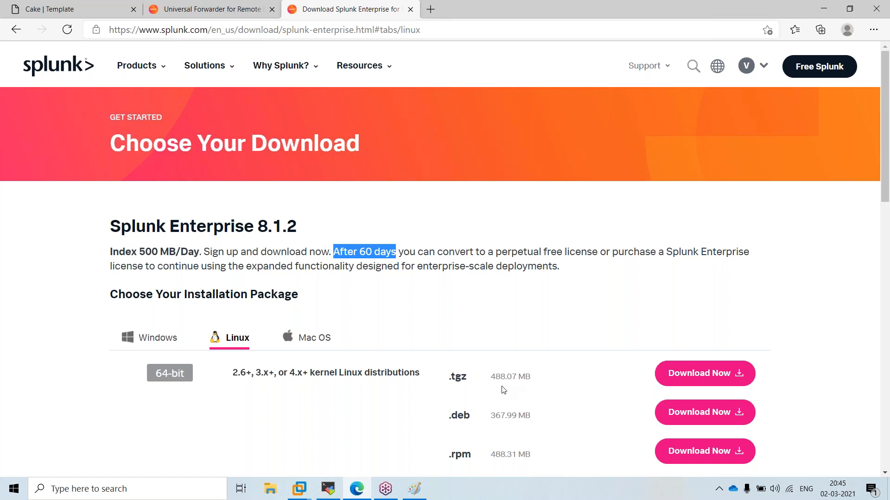
pyautogui.click(744, 385)
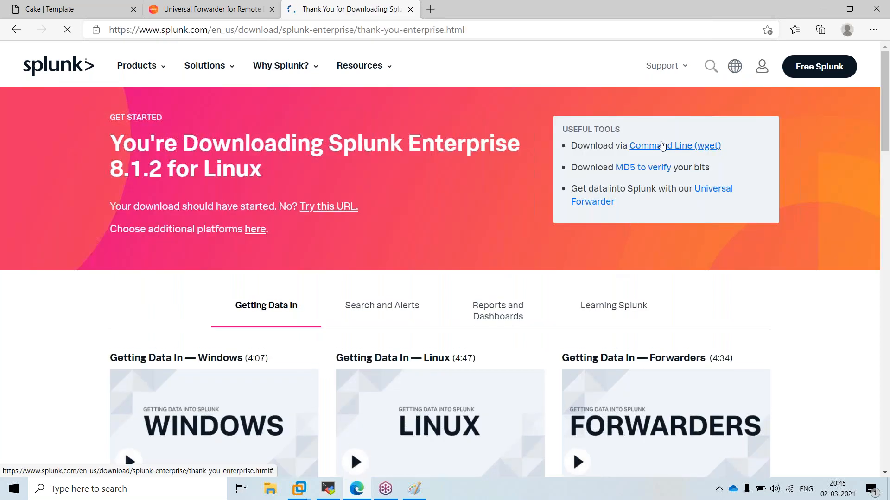
# Open the Command Line (wget) option, select the full wget command, and show the desktop
pyautogui.click(663, 147)
pyautogui.click(650, 276)
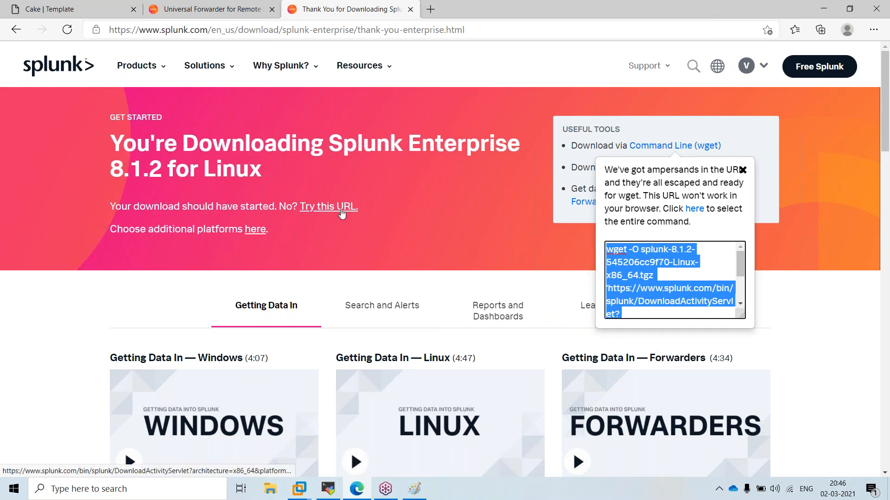
pyautogui.moveTo(255, 81)
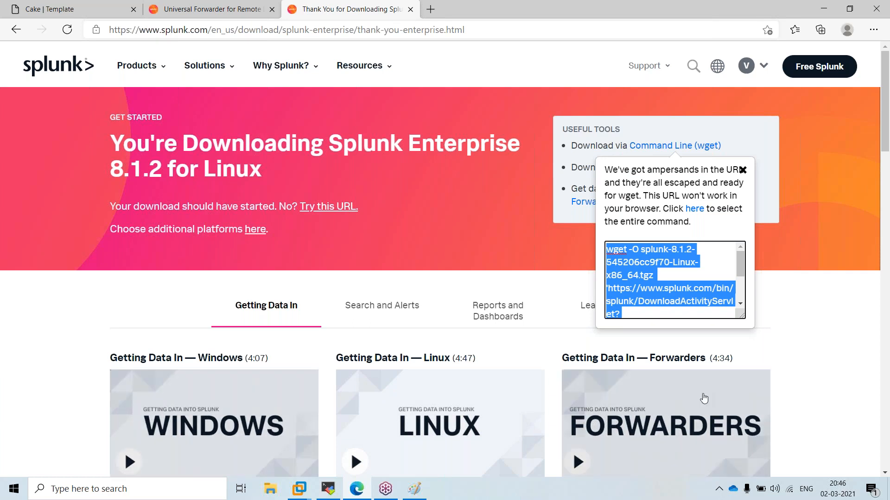
pyautogui.tripleClick(671, 299)
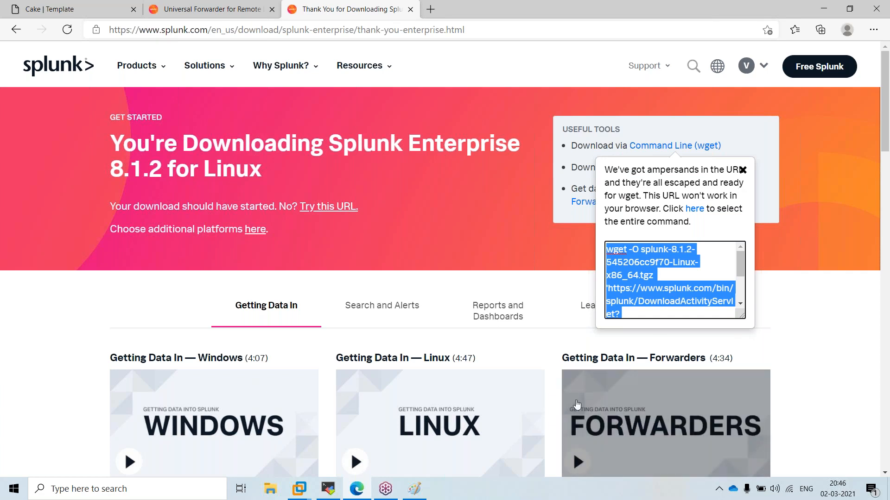
pyautogui.click(889, 490)
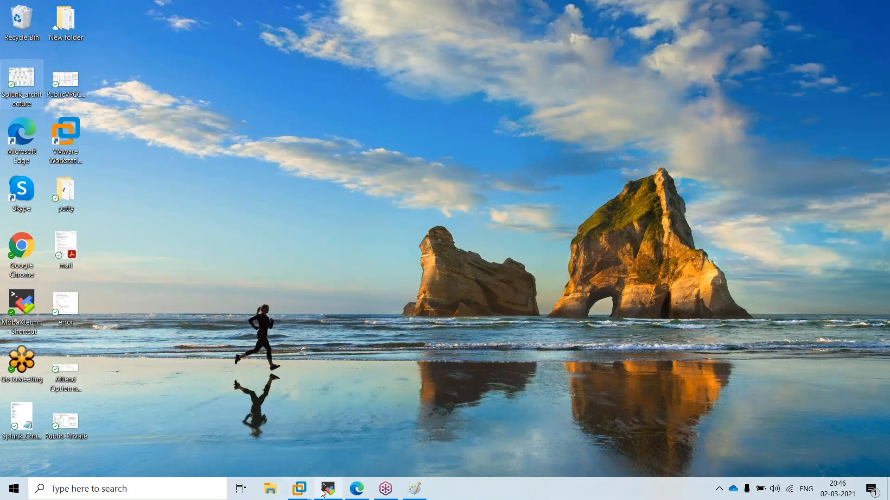
# In the Indexer1 terminal, return to the home directory and list network interfaces with ip a
pyautogui.click(323, 490)
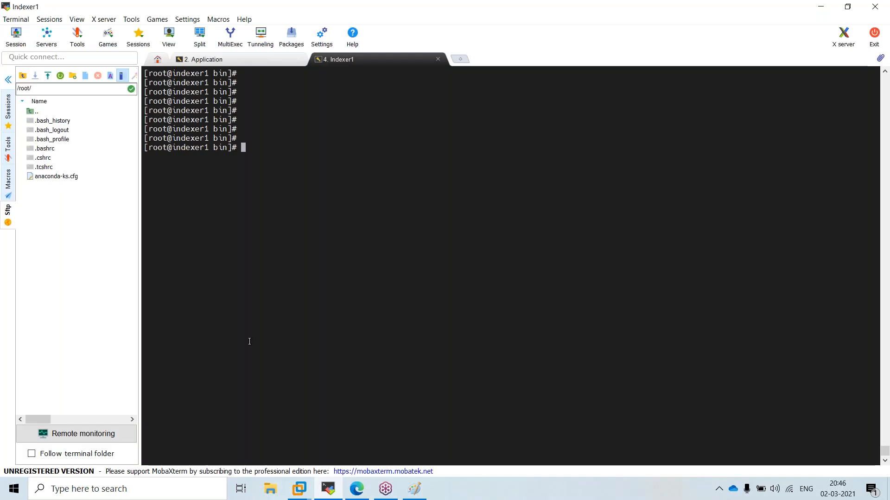
pyautogui.press('Return')
pyautogui.press('Return')
pyautogui.write('cd')
pyautogui.press('Return')
pyautogui.press('Return')
pyautogui.press('Return')
pyautogui.press('Return')
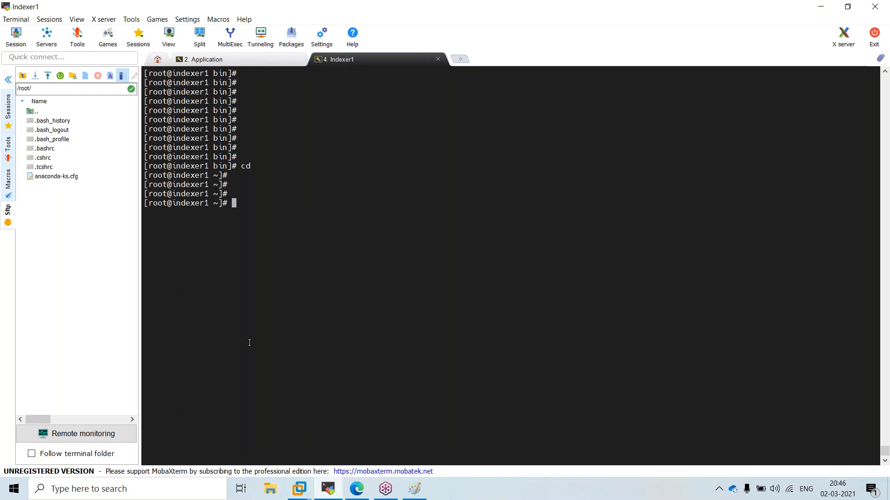
pyautogui.press('Return')
pyautogui.press('Return')
pyautogui.write('ip a')
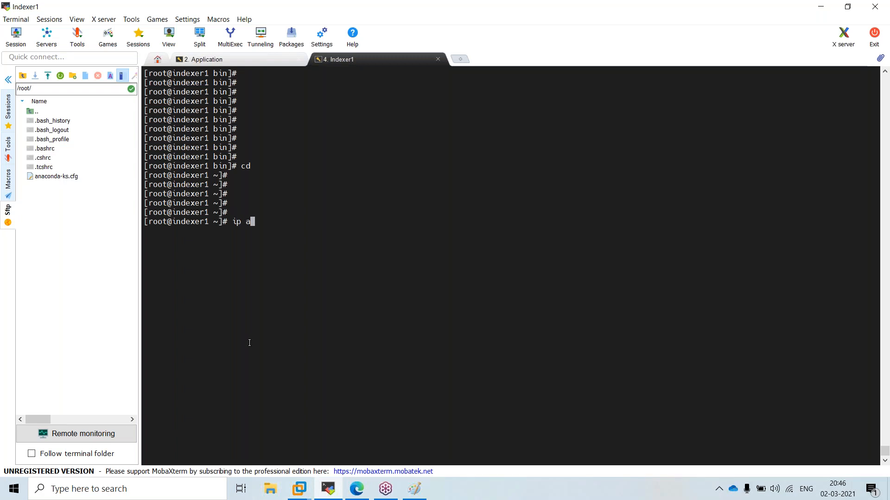
pyautogui.press('Return')
pyautogui.press('Return')
pyautogui.press('Return')
# Go to /opt and list it with ll, pwd and ls, showing the splunk folder and 8.1.2 .tgz
pyautogui.write('cd /opt/')
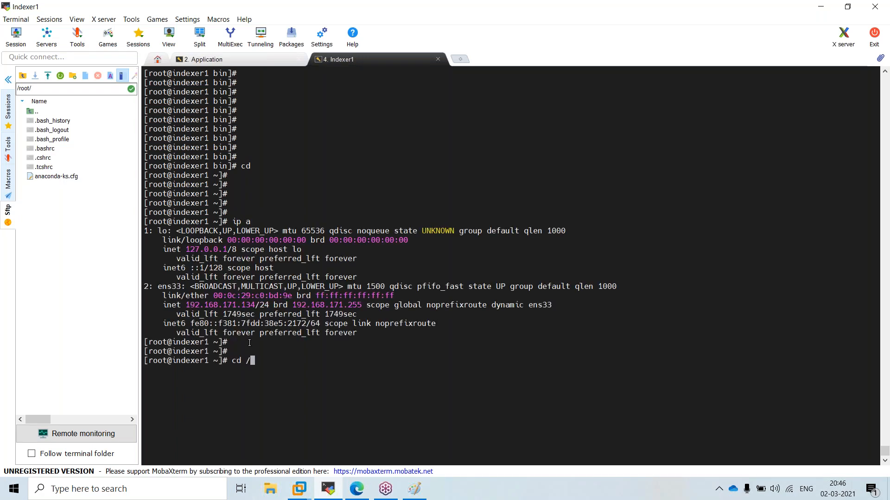
pyautogui.press('Return')
pyautogui.press('Return')
pyautogui.press('Return')
pyautogui.write('ll')
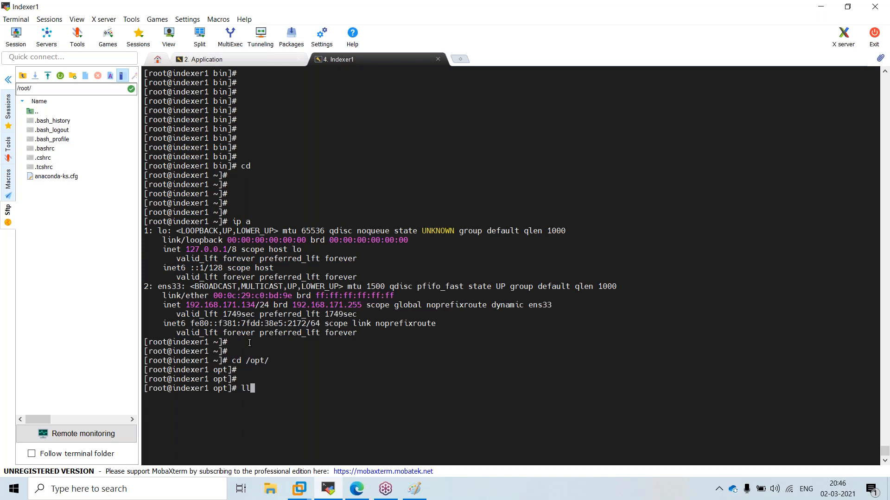
pyautogui.press('Return')
pyautogui.scroll(3, 306, 331)
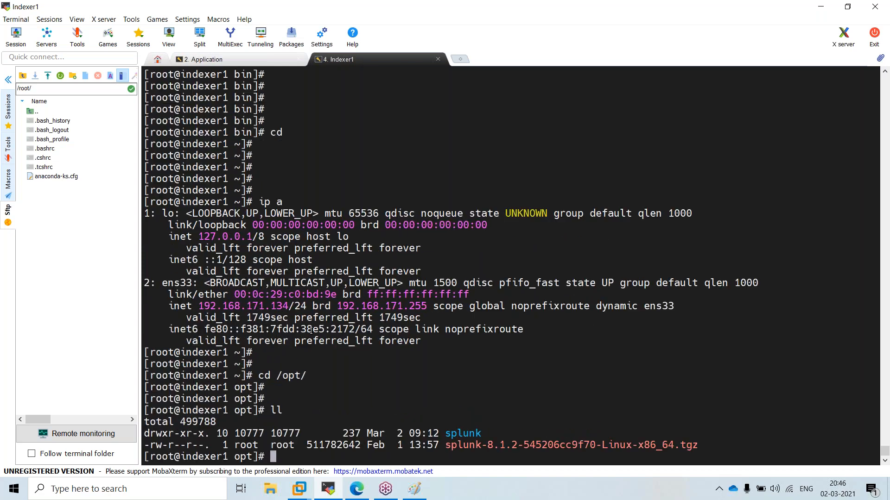
pyautogui.hotkey('ctrl', 'l')
pyautogui.write('pwd')
pyautogui.press('Return')
pyautogui.write('ls')
pyautogui.press('Return')
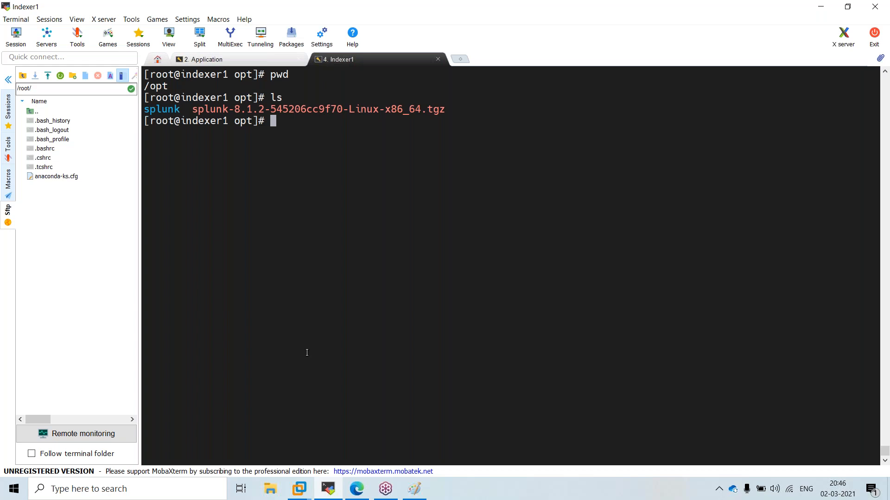
# Begin typing rm -rf splunk- to delete the installer archive
pyautogui.write('rm -')
pyautogui.press('BackSpace')
pyautogui.write('rf splunk')
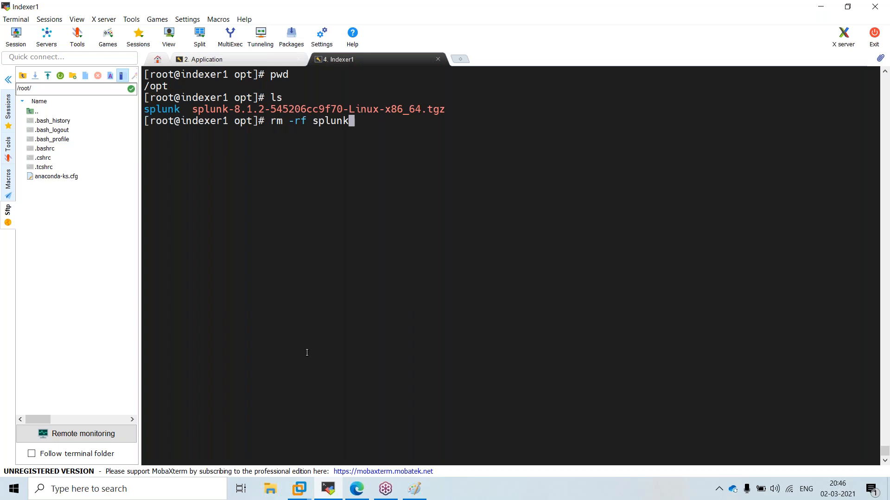
pyautogui.write('-')
# Delete the splunk-8.1.2 installer archive and list what remains in /opt
pyautogui.press('Tab')
pyautogui.press('Return')
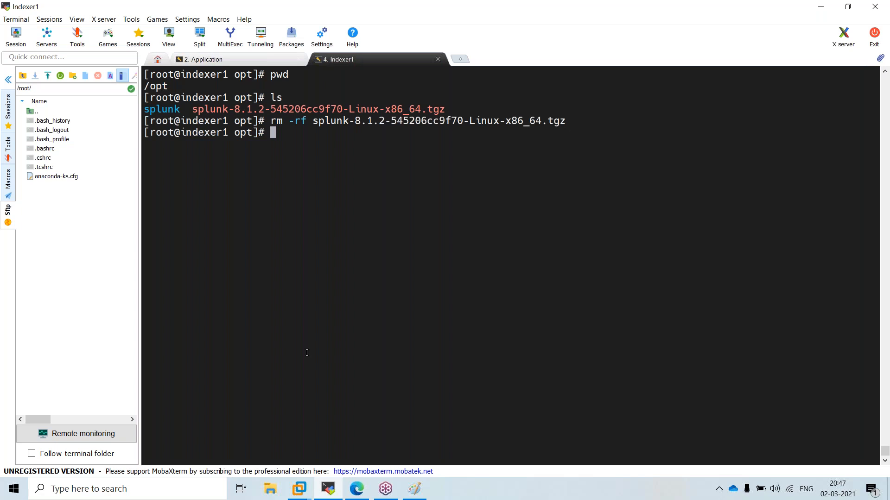
pyautogui.write('ll')
pyautogui.press('Return')
# Stop Splunk by running ./splunk stop from /opt/splunk/bin
pyautogui.write('cd ')
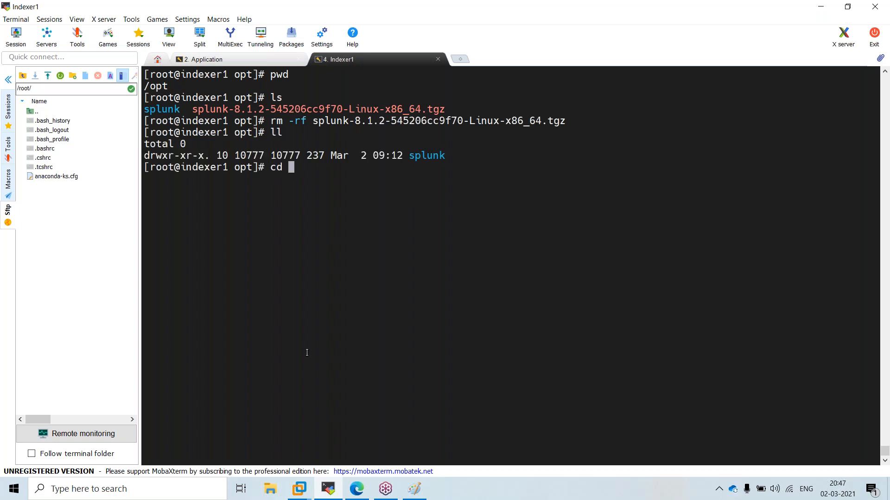
pyautogui.write('/sp')
pyautogui.press('BackSpace')
pyautogui.press('BackSpace')
pyautogui.press('BackSpace')
pyautogui.press('BackSpace')
pyautogui.press('BackSpace')
pyautogui.press('BackSpace')
pyautogui.write('cd /opt/splunk/')
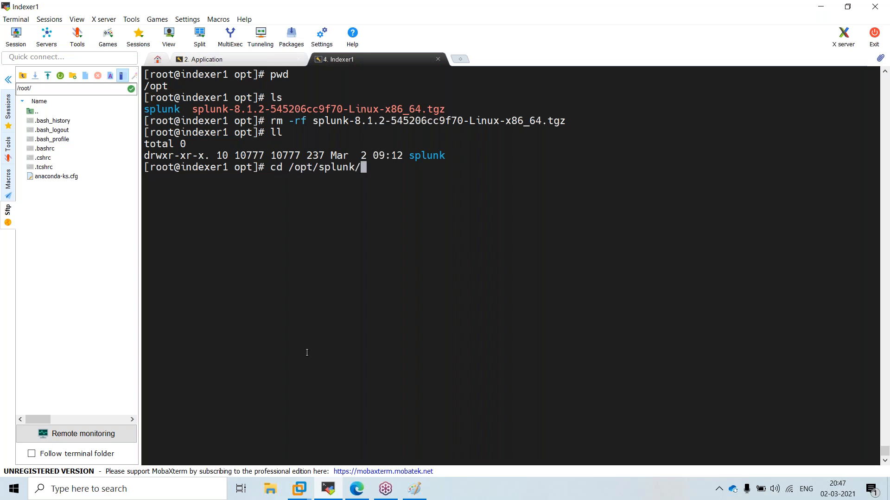
pyautogui.write('/bin/')
pyautogui.press('Return')
pyautogui.press('Return')
pyautogui.write('./s')
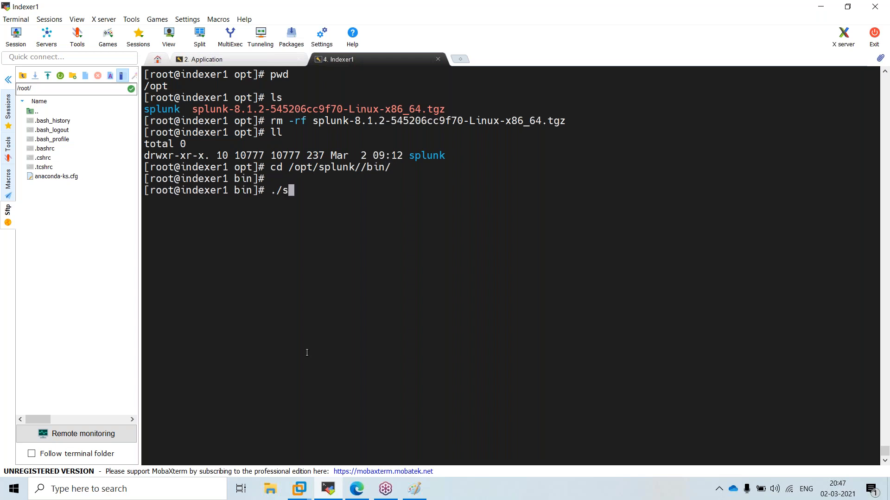
pyautogui.write('pl')
pyautogui.press('Tab')
pyautogui.write('stop')
pyautogui.press('Return')
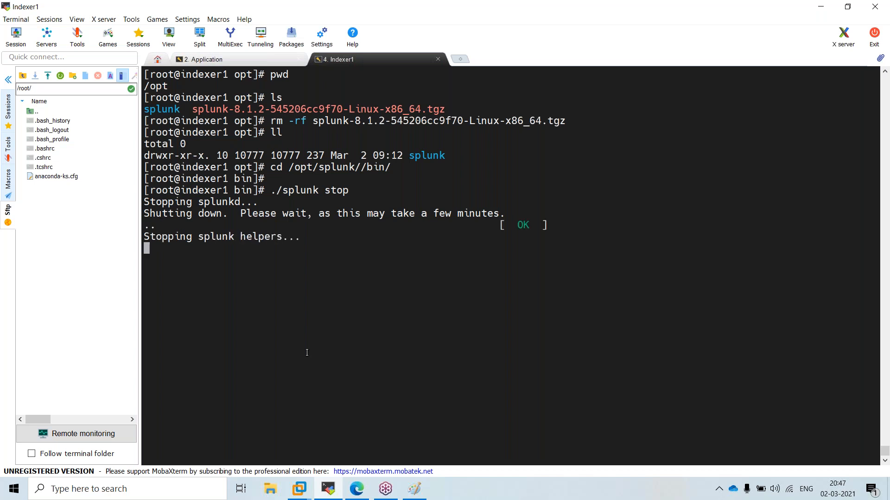
pyautogui.write('ll')
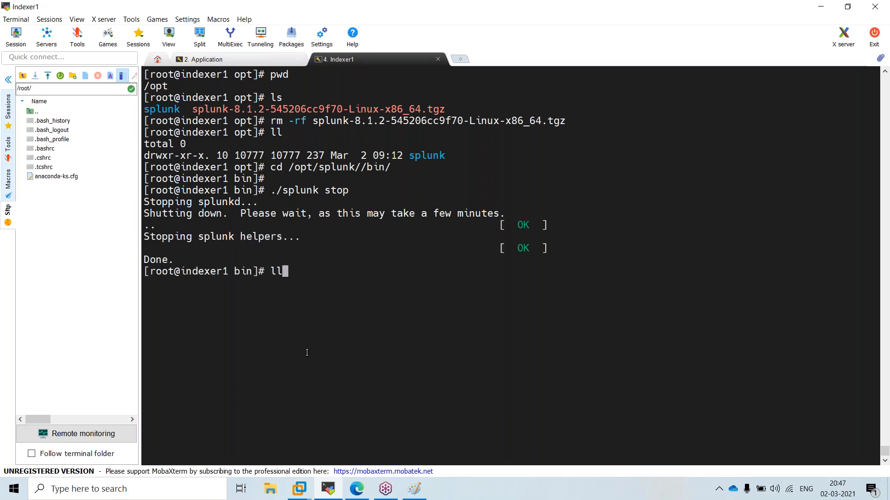
pyautogui.press('Return')
# Back in /opt, delete the old splunk installation folder with rm -rf splunk
pyautogui.write('cd')
pyautogui.press('Return')
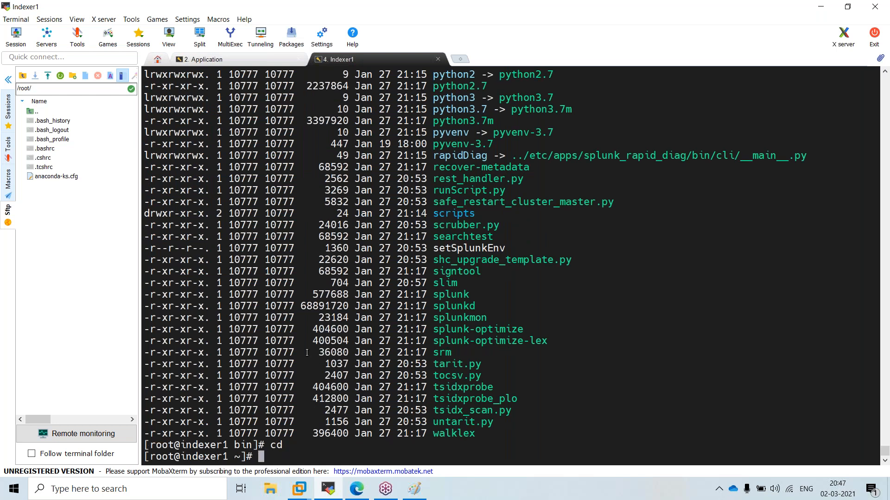
pyautogui.press('Return')
pyautogui.press('Return')
pyautogui.press('Return')
pyautogui.hotkey('ctrl', 'l')
pyautogui.write('cd /opt/')
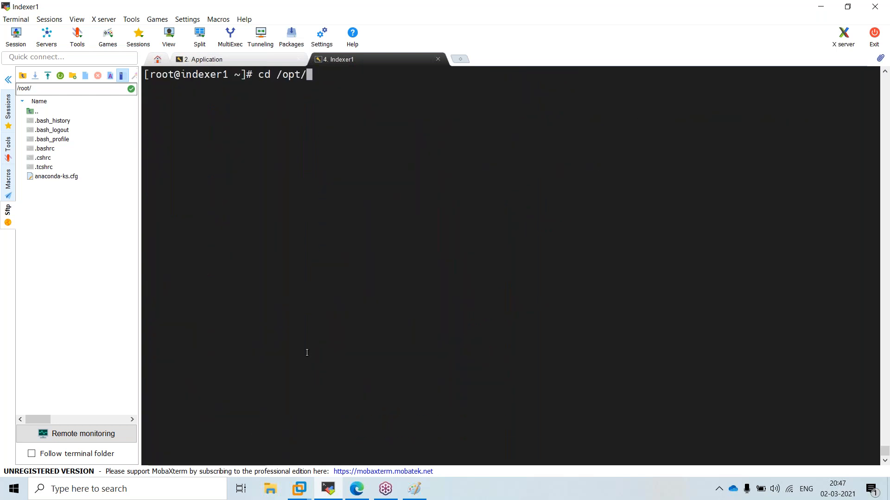
pyautogui.press('Return')
pyautogui.write('ll')
pyautogui.press('Return')
pyautogui.write('rm -rf s')
pyautogui.press('Tab')
pyautogui.press('BackSpace')
pyautogui.press('Return')
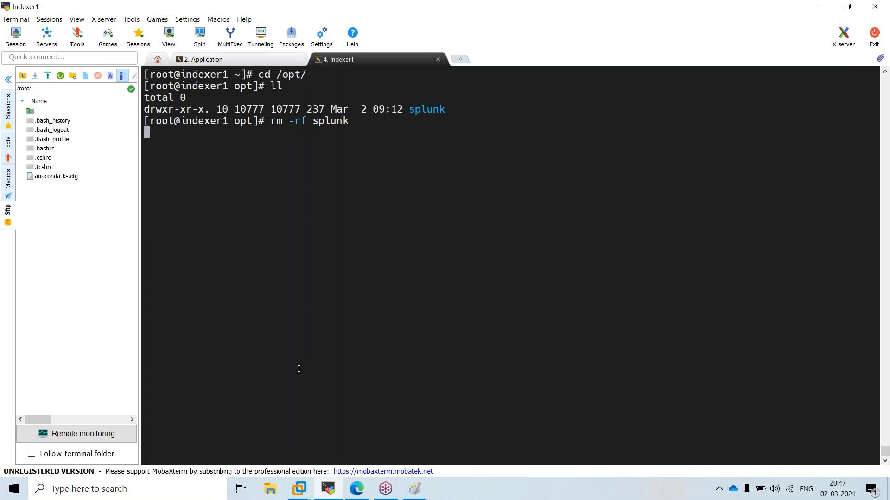
# Confirm with ll and pwd that /opt is now empty
pyautogui.press('Return')
pyautogui.press('Return')
pyautogui.press('Return')
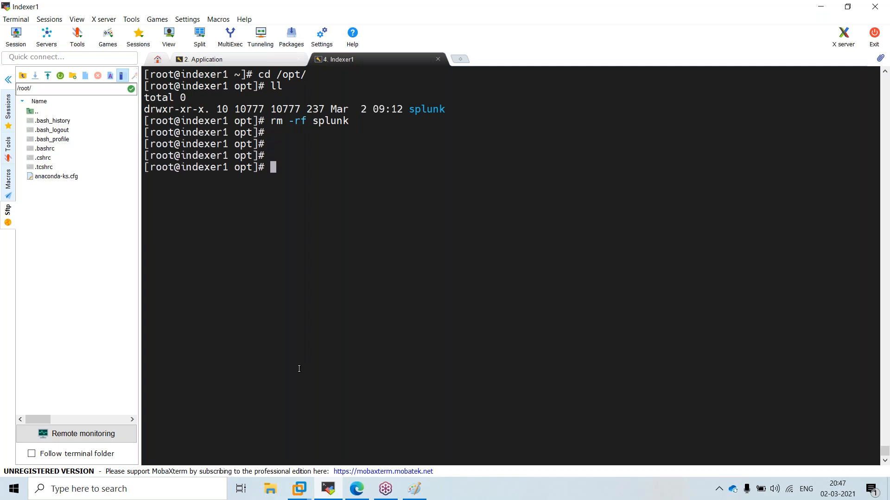
pyautogui.write('ll')
pyautogui.press('Return')
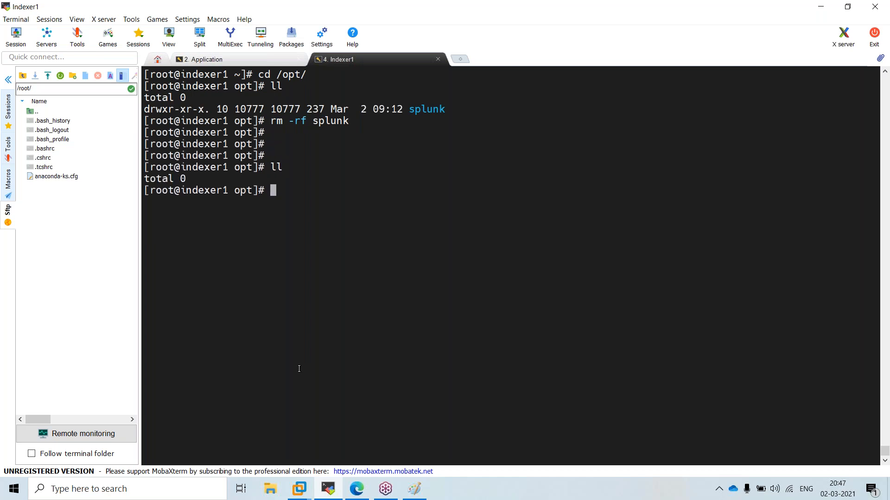
pyautogui.write('pwd')
pyautogui.press('Return')
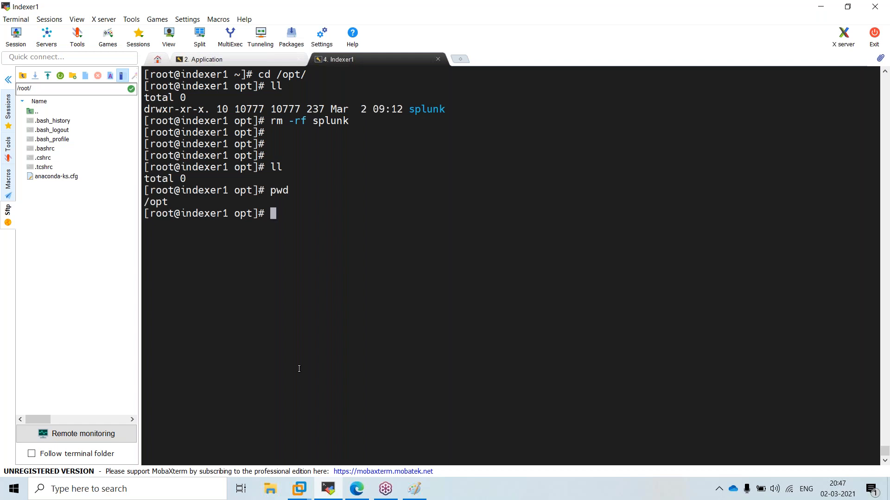
pyautogui.rightClick(374, 211)
# Paste and run the wget command, then list the 511782642-byte splunk-8.1.2 archive in /opt
pyautogui.click(398, 251)
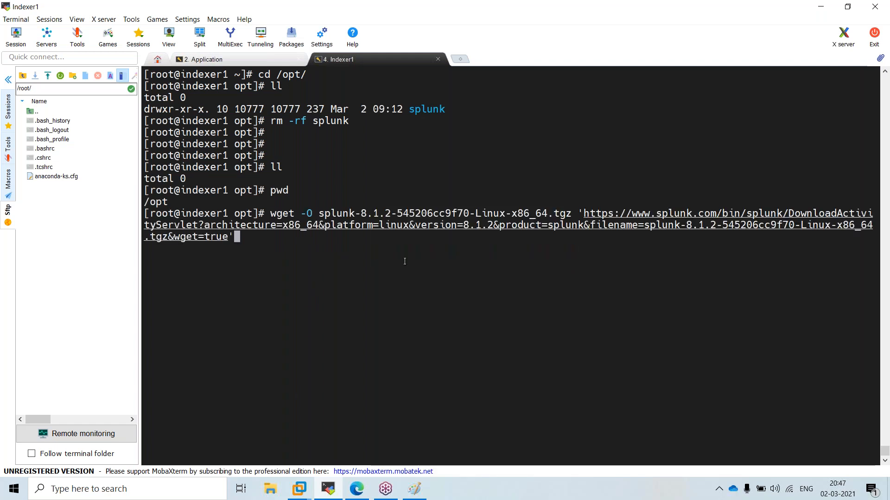
pyautogui.press('Return')
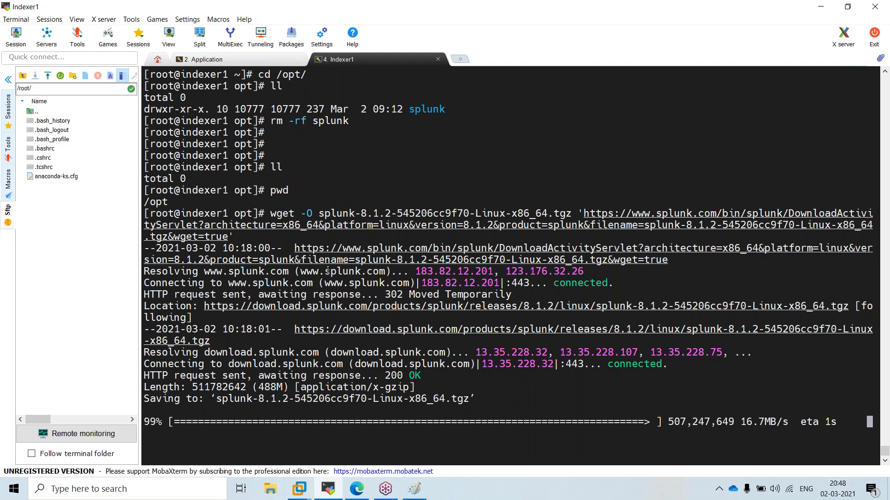
pyautogui.write('ll')
pyautogui.press('Return')
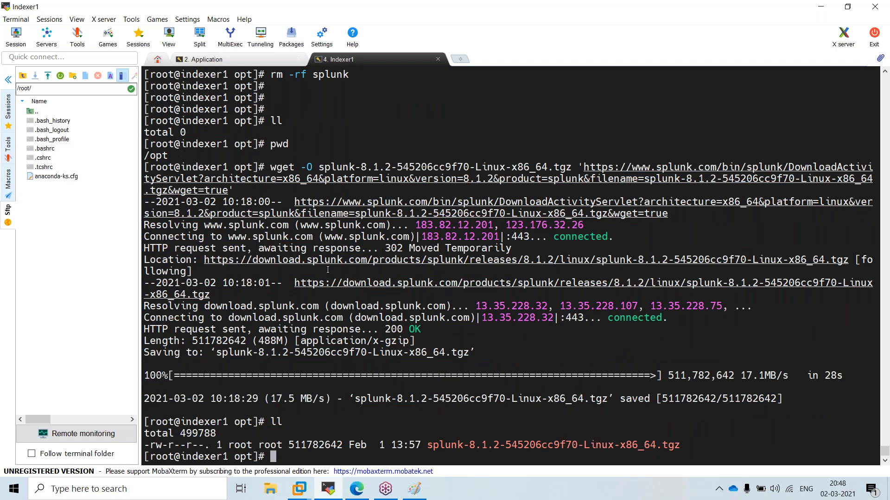
# Extract splunk-8.1.2-545206cc9f70-Linux-x86_64.tgz with tar -zxvf and confirm the new splunk folder with ls
pyautogui.write('tar')
pyautogui.hotkey('ctrl', 'l')
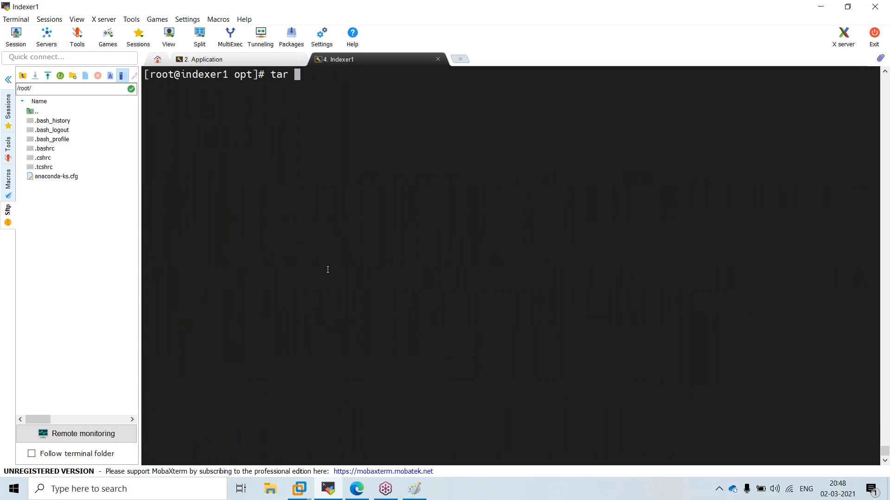
pyautogui.write('-zxvf')
pyautogui.press('Tab')
pyautogui.press('Return')
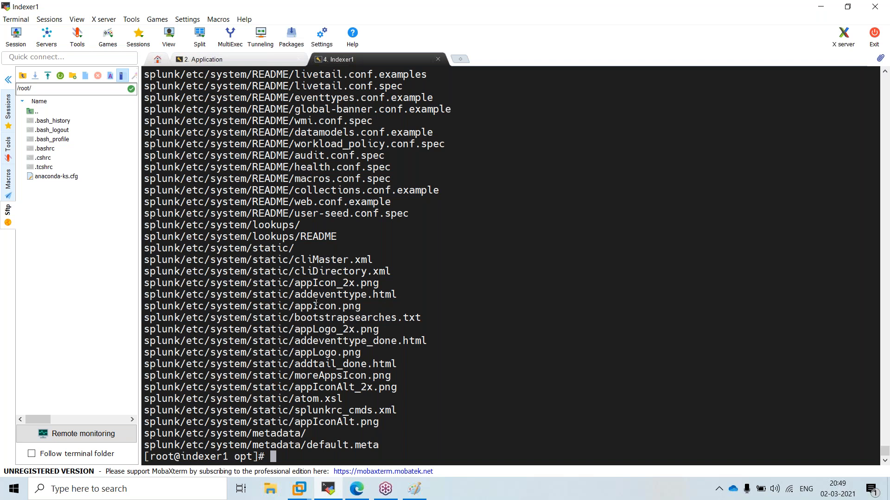
pyautogui.write('ls')
pyautogui.press('Return')
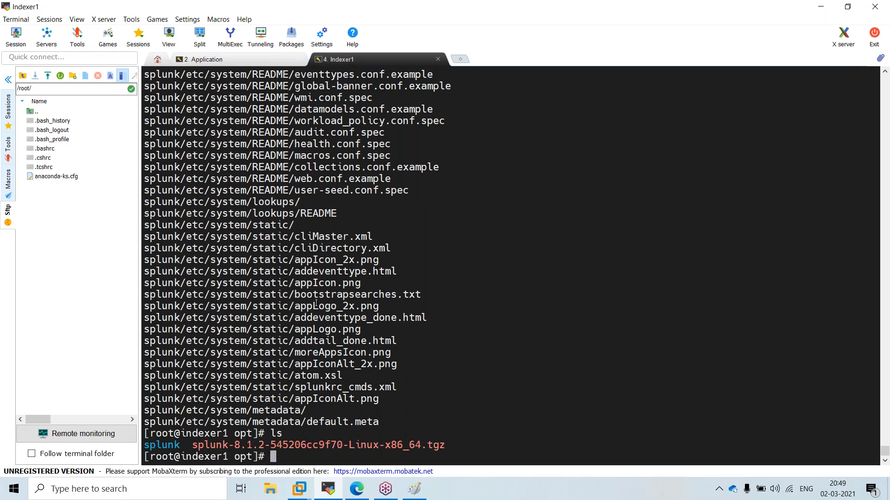
# Move into /opt/splunk/bin and list its executables
pyautogui.write('cd /opt/s')
pyautogui.press('Tab')
pyautogui.write('/bin')
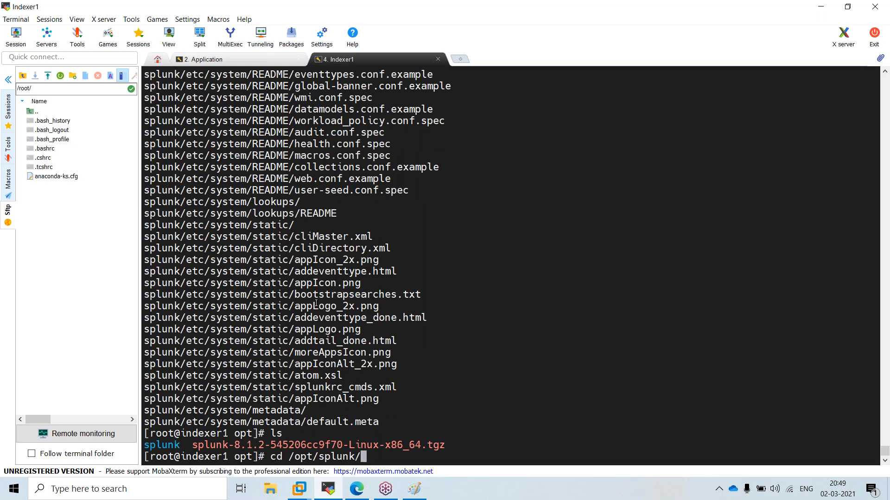
pyautogui.press('Return')
pyautogui.press('Return')
pyautogui.press('Return')
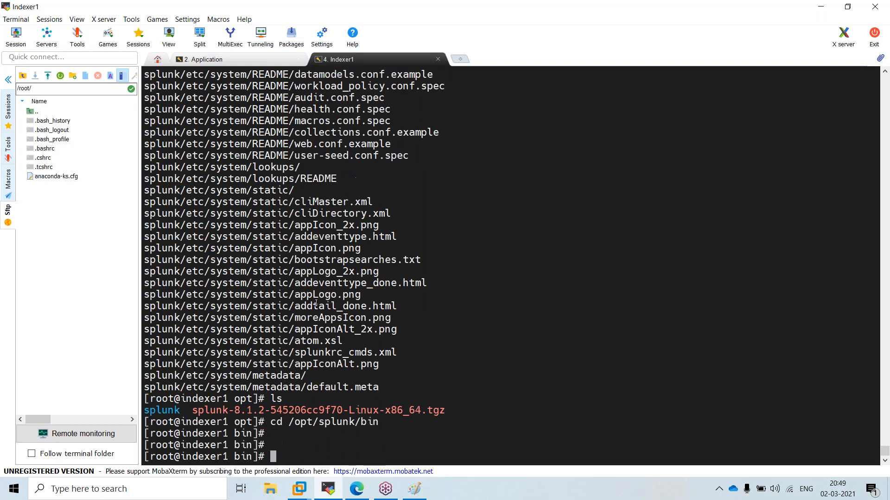
pyautogui.scroll(1, 394, 279)
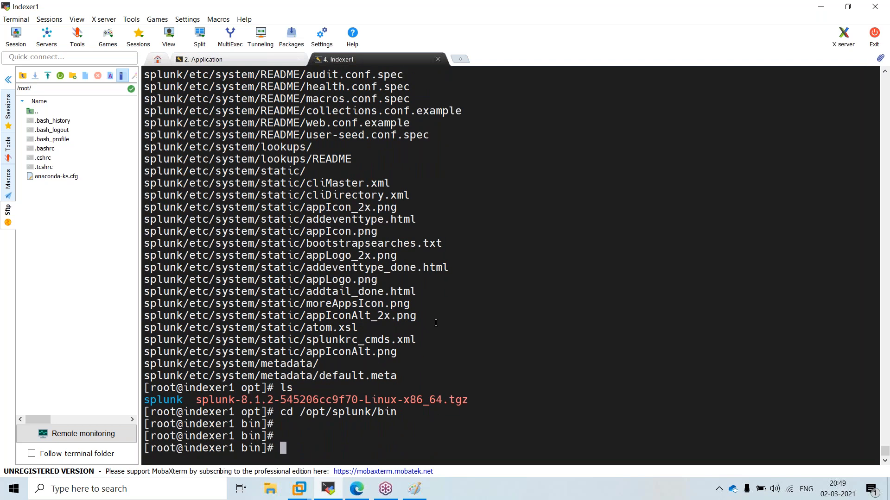
pyautogui.hotkey('ctrl', 'l')
pyautogui.write('ll')
pyautogui.press('Return')
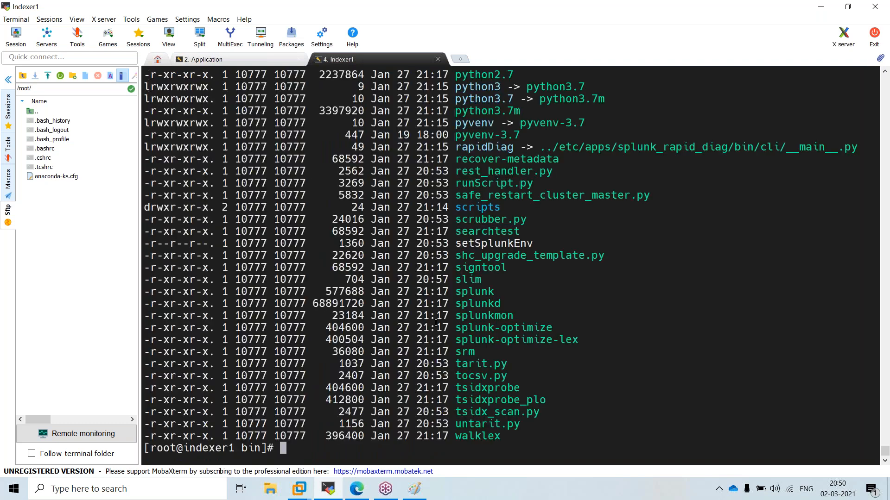
# Copy the splunk program name from the listing and type ./splunk start at the prompt
pyautogui.scroll(2, 713, 246)
pyautogui.scroll(9, 713, 246)
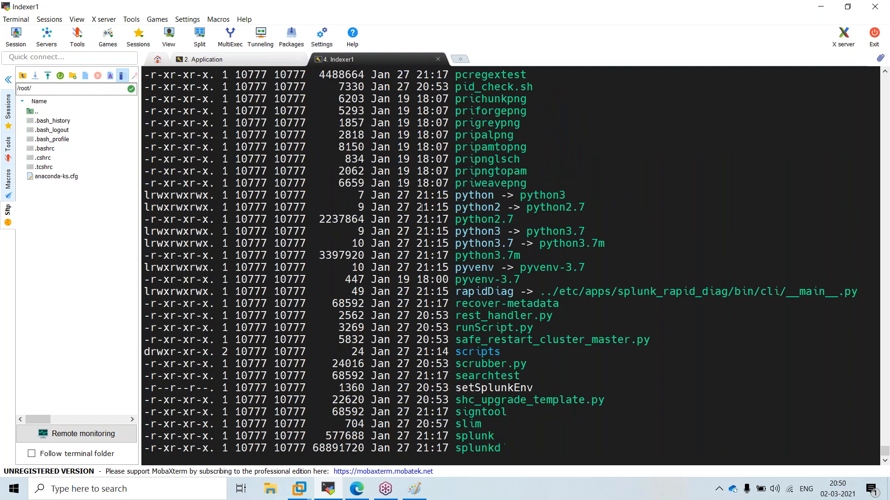
pyautogui.scroll(-11, 461, 269)
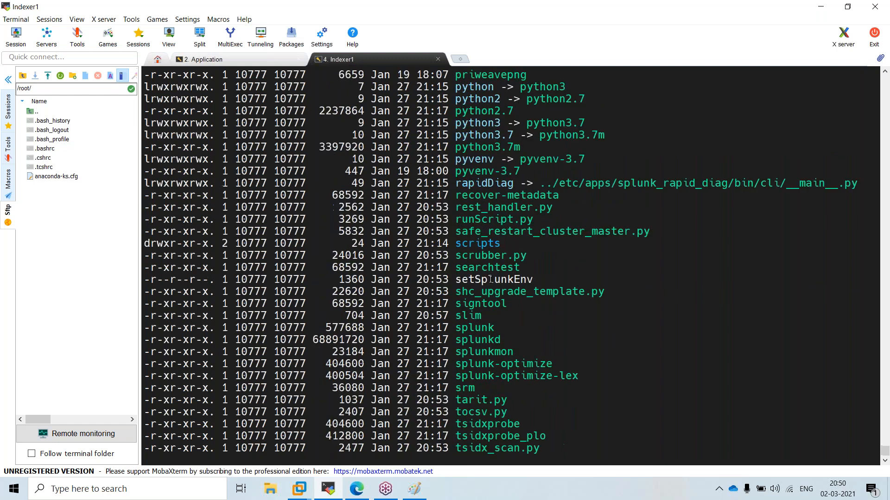
pyautogui.doubleClick(485, 292)
pyautogui.write('./s')
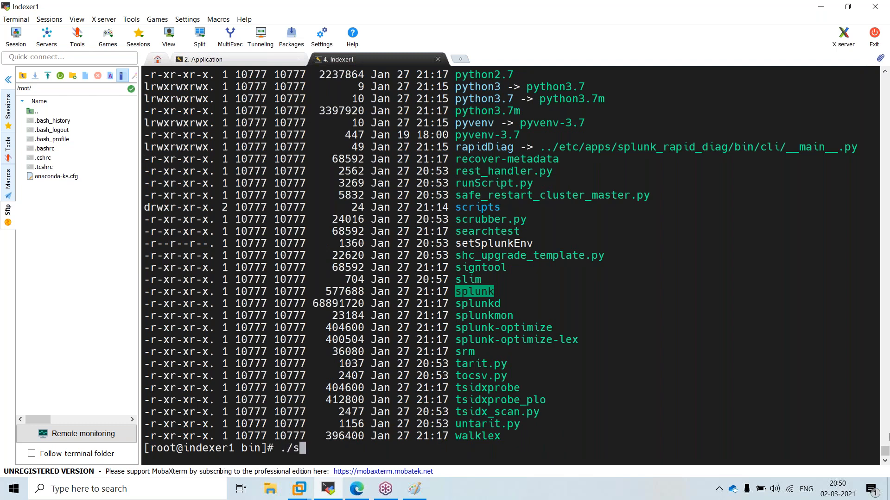
pyautogui.write('plunk start')
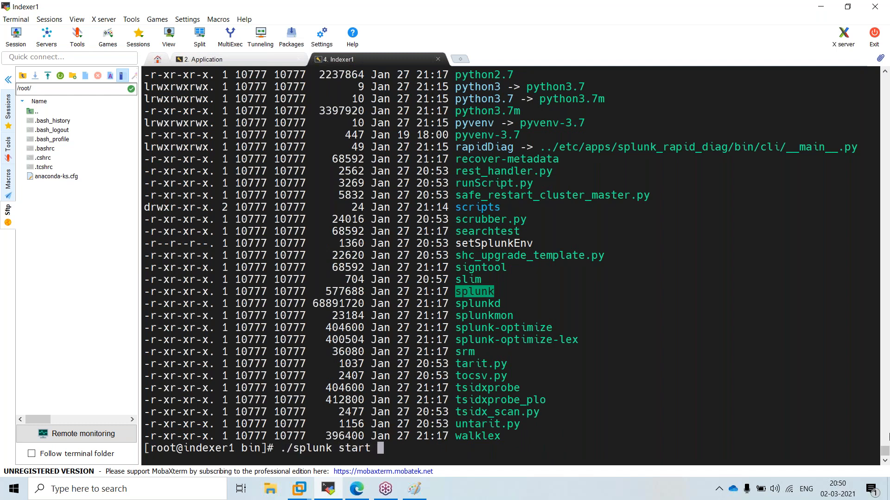
# Start Splunk and answer n to refuse the licence. Then type ./splunk start --accept-license
pyautogui.press('Return')
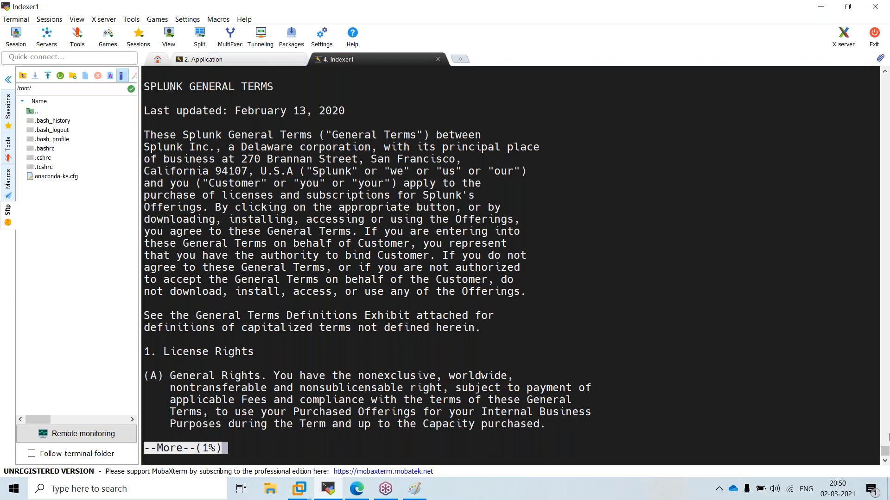
pyautogui.write('q')
pyautogui.write('n')
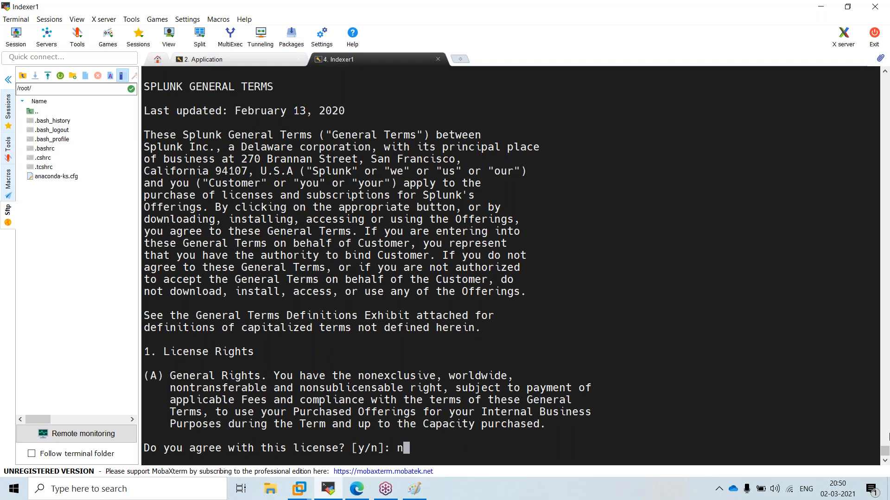
pyautogui.press('Return')
pyautogui.press('Return')
pyautogui.press('Return')
pyautogui.press('Return')
pyautogui.press('Return')
pyautogui.press('Return')
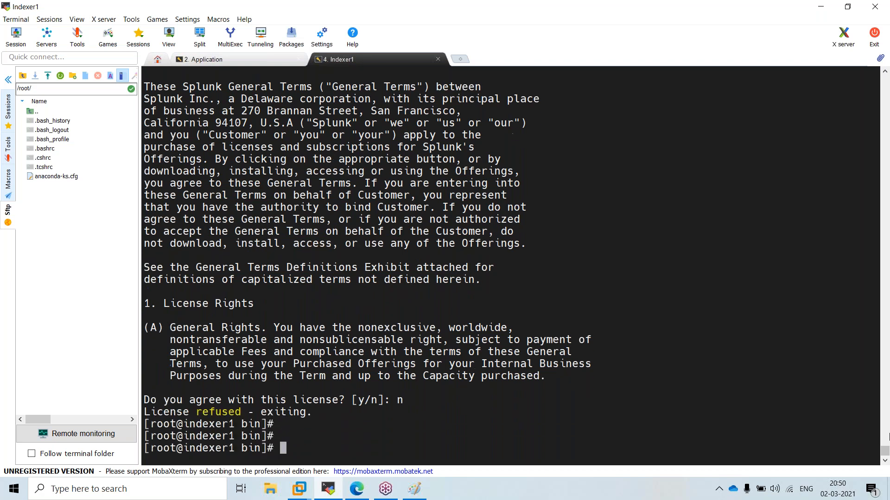
pyautogui.write('./splunk start --a')
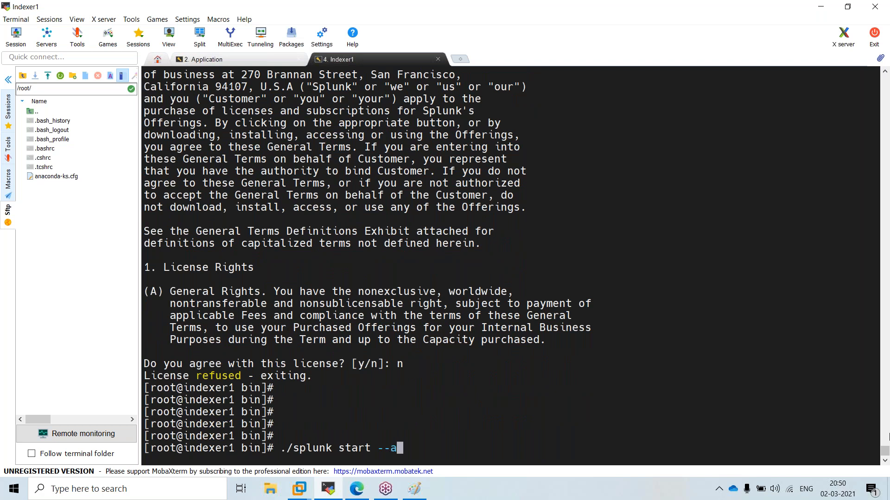
pyautogui.write('ccept-license')
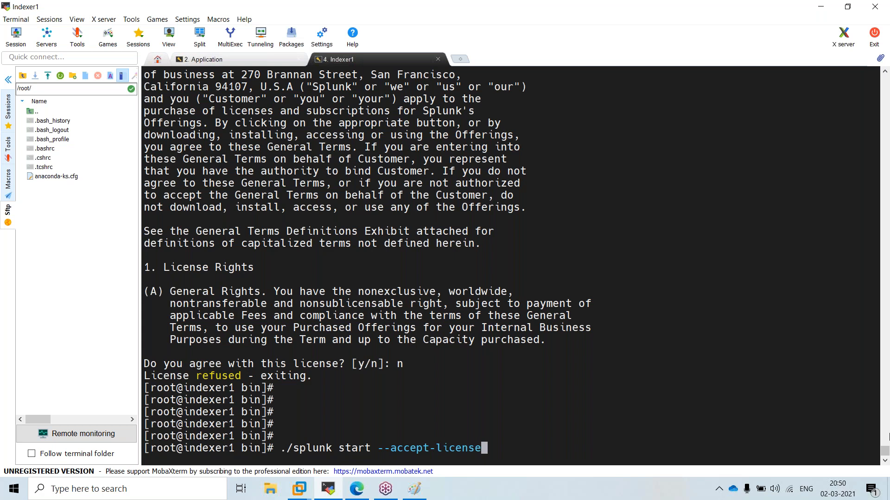
# Run ./splunk start --accept-license, create the admin user with a password, and let startup finish
pyautogui.press('Return')
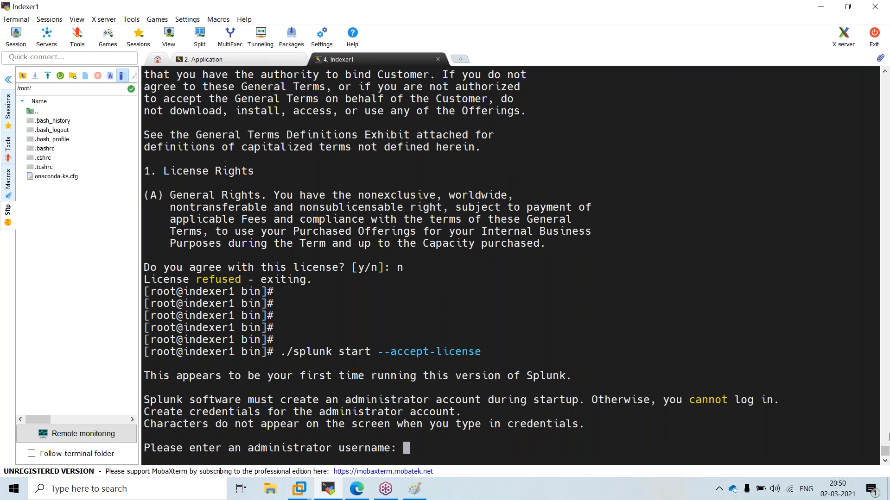
pyautogui.write('admin')
pyautogui.press('Return')
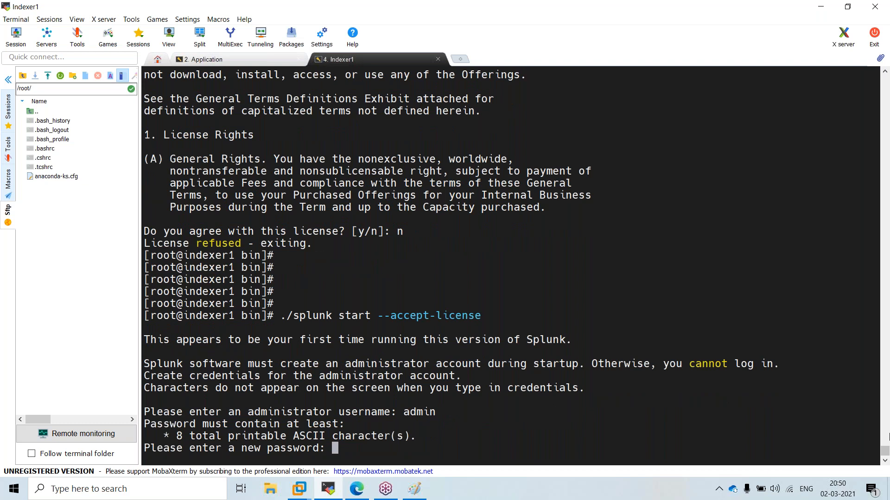
pyautogui.press('Return')
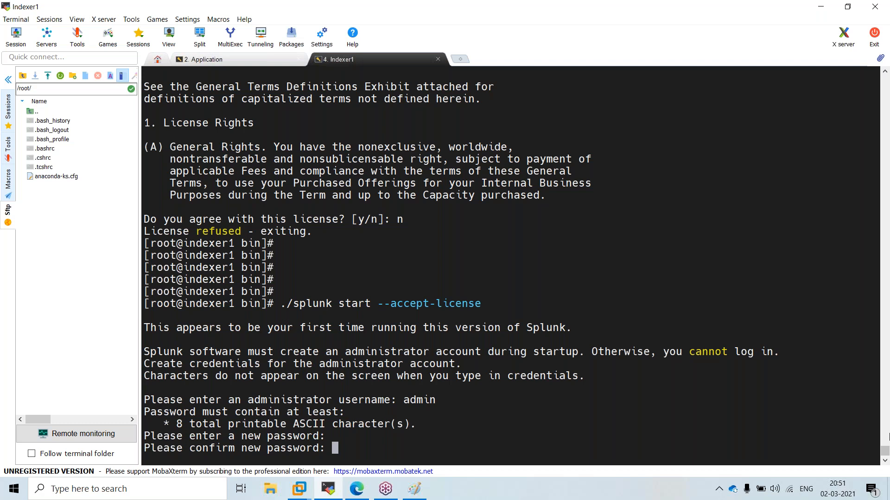
pyautogui.press('Return')
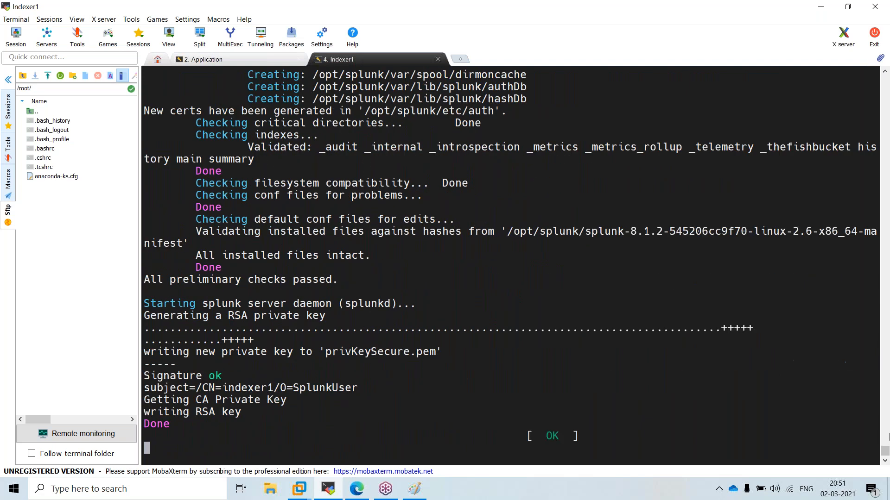
pyautogui.scroll(9, 888, 437)
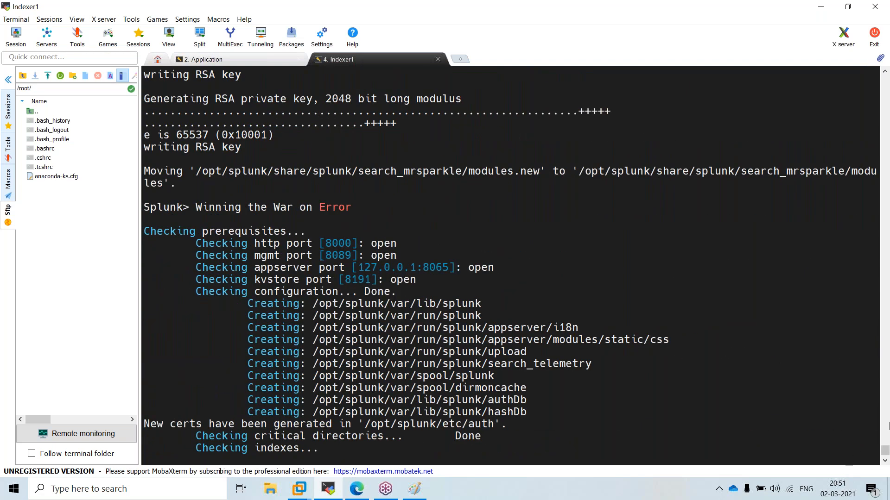
pyautogui.scroll(-12, 758, 417)
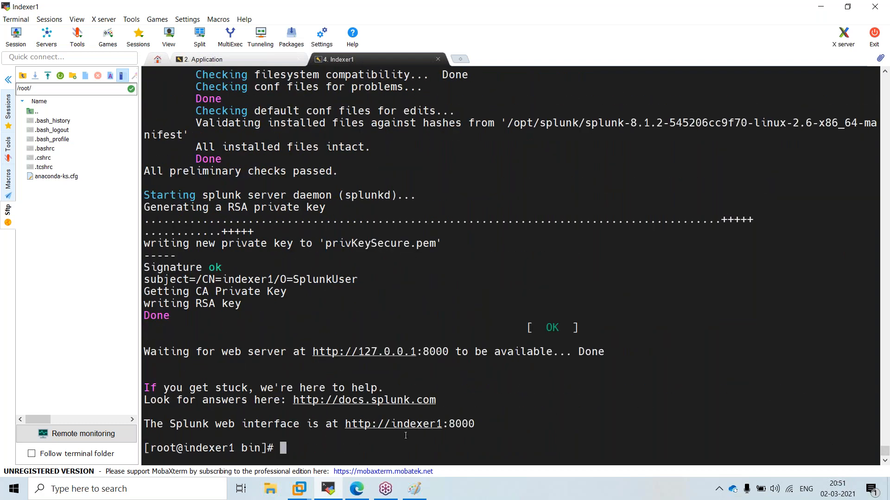
# Run ip a and copy the ens33 address 192.168.171.134 from the listing
pyautogui.write('ip a')
pyautogui.press('Return')
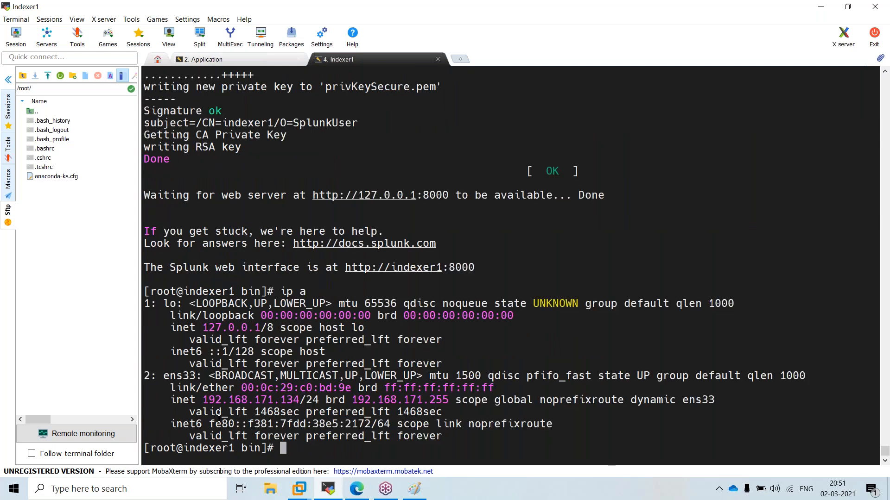
pyautogui.moveTo(203, 400); pyautogui.dragTo(299, 400)
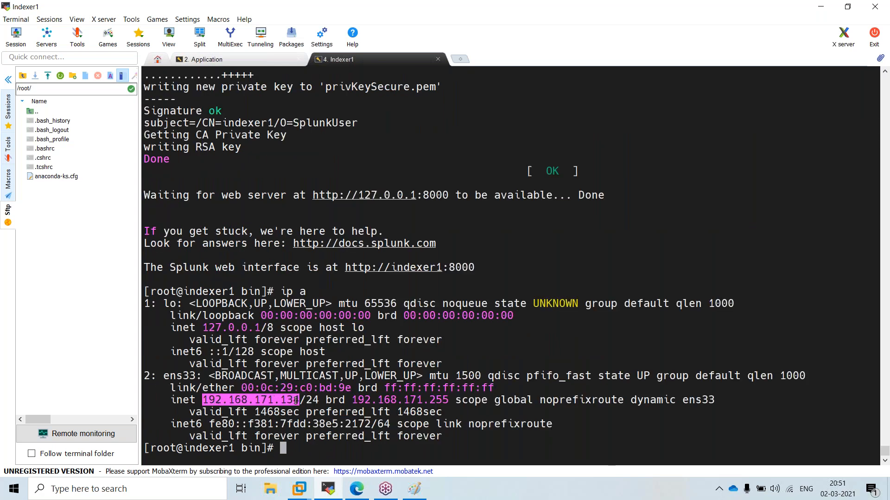
pyautogui.rightClick(292, 402)
pyautogui.click(356, 141)
pyautogui.scroll(8, 366, 326)
pyautogui.scroll(8, 366, 326)
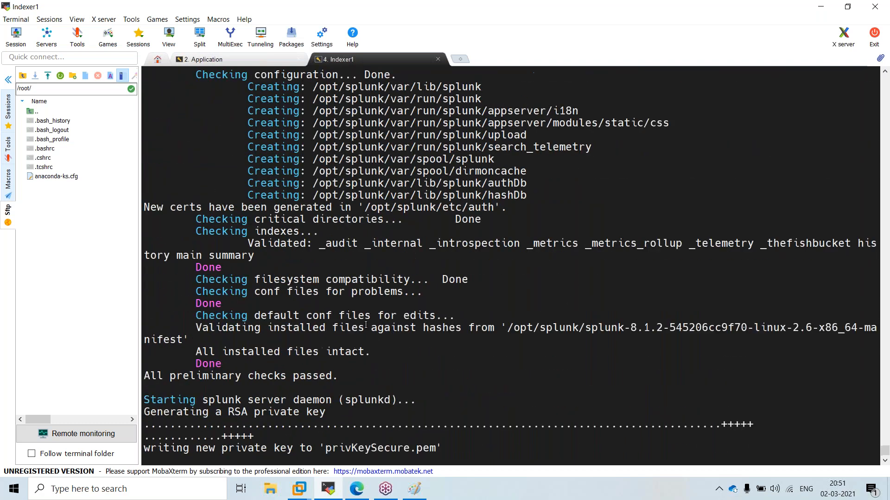
pyautogui.scroll(-1, 372, 311)
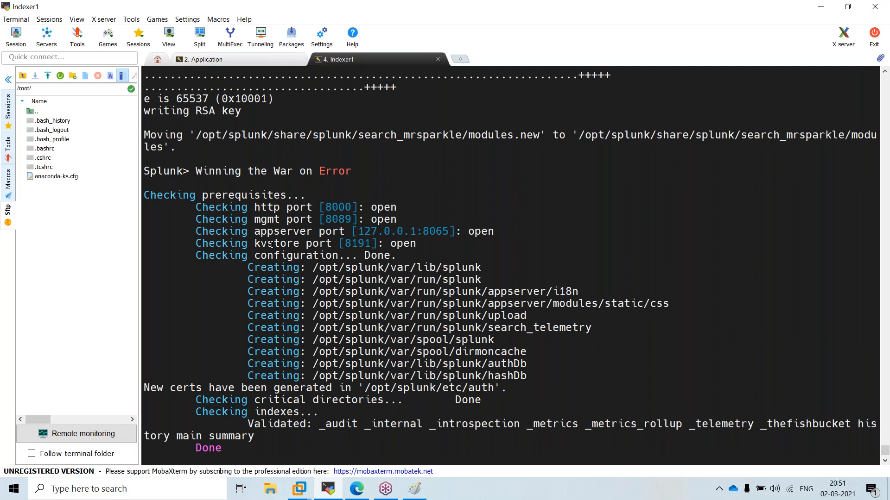
# Note the web port 8000 line and recopy 192.168.171.134 without the /24 prefix
pyautogui.doubleClick(262, 211)
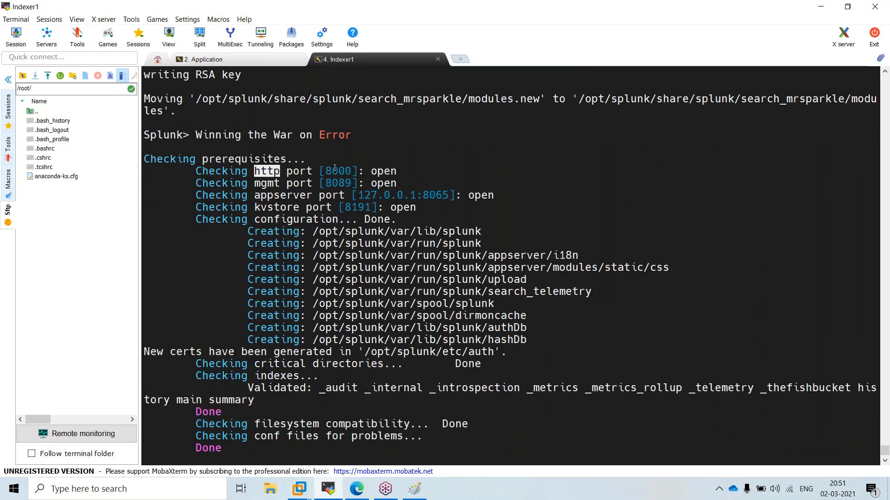
pyautogui.doubleClick(336, 174)
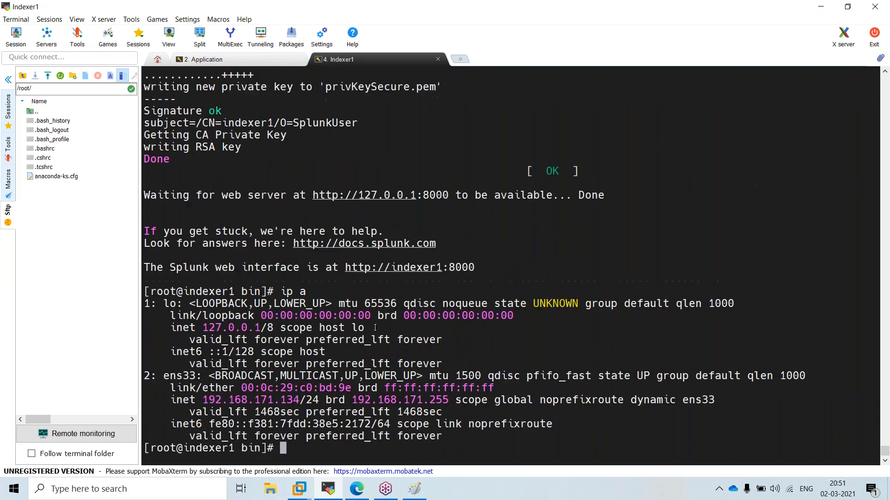
pyautogui.doubleClick(264, 399)
pyautogui.moveTo(304, 400); pyautogui.dragTo(202, 399)
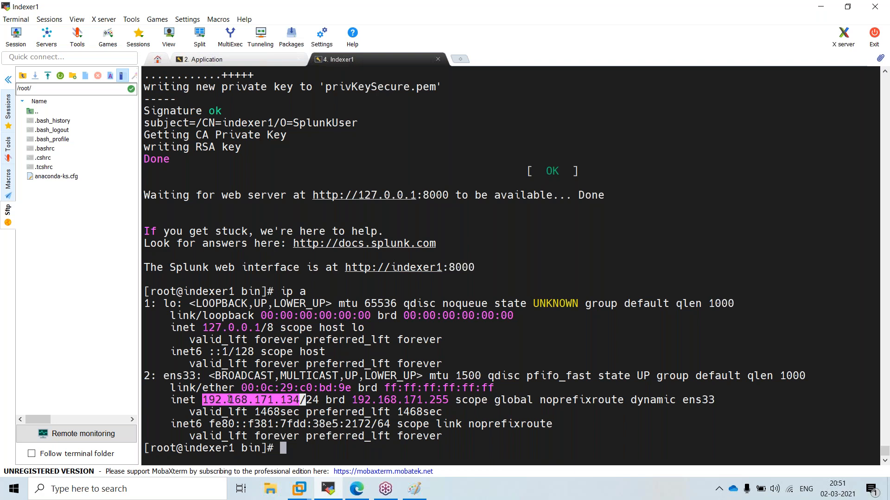
pyautogui.rightClick(229, 400)
pyautogui.click(254, 139)
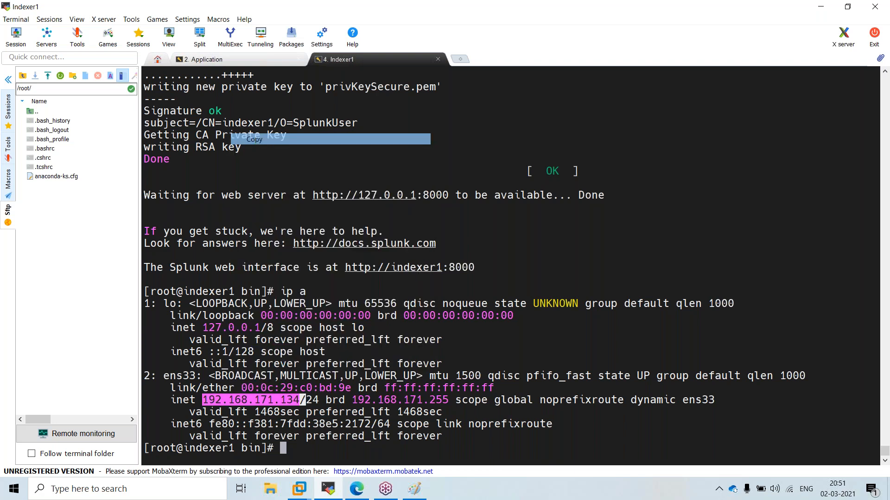
# In a new Edge tab, load 192.168.171.134, then retry with :8000 to reach the Splunk login
pyautogui.click(357, 490)
pyautogui.hotkey('ctrl', 't')
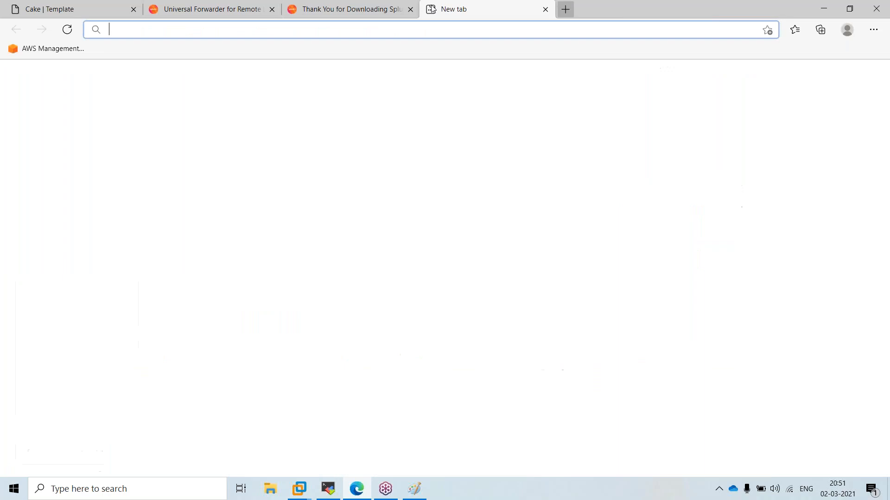
pyautogui.write('192.168.171.134/')
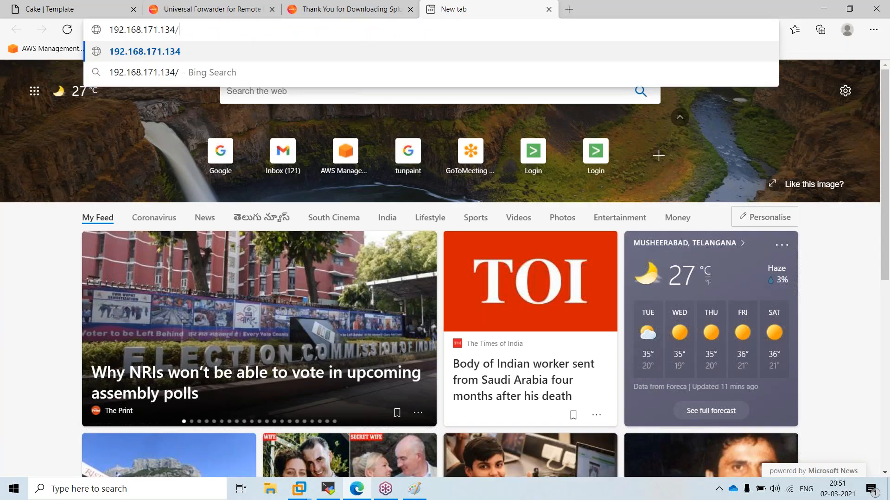
pyautogui.press('BackSpace')
pyautogui.press('Return')
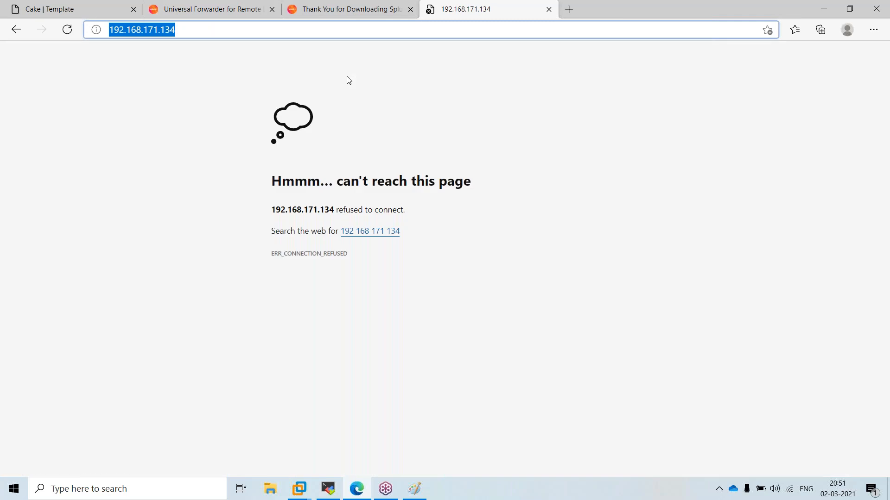
pyautogui.press('End')
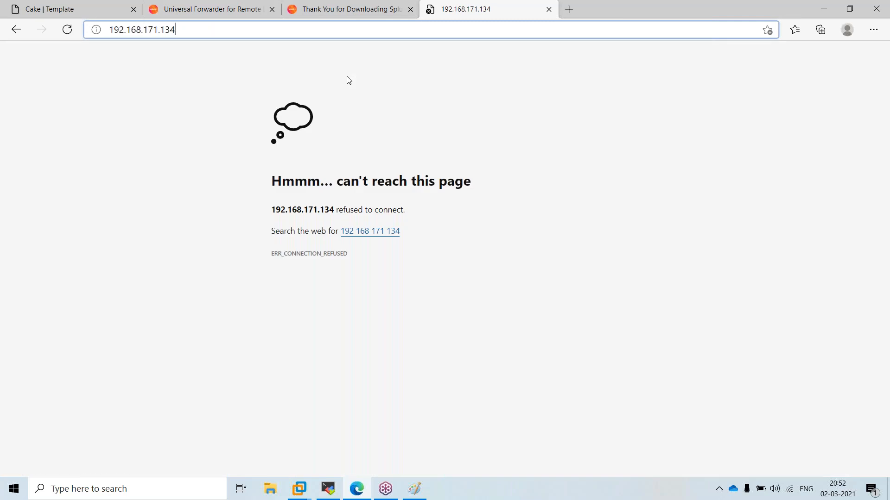
pyautogui.write(':8000')
pyautogui.press('Return')
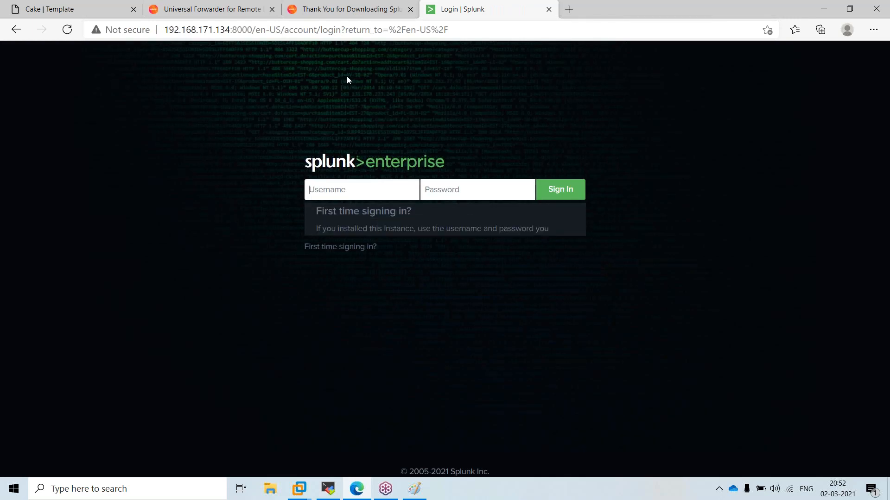
pyautogui.write('admin')
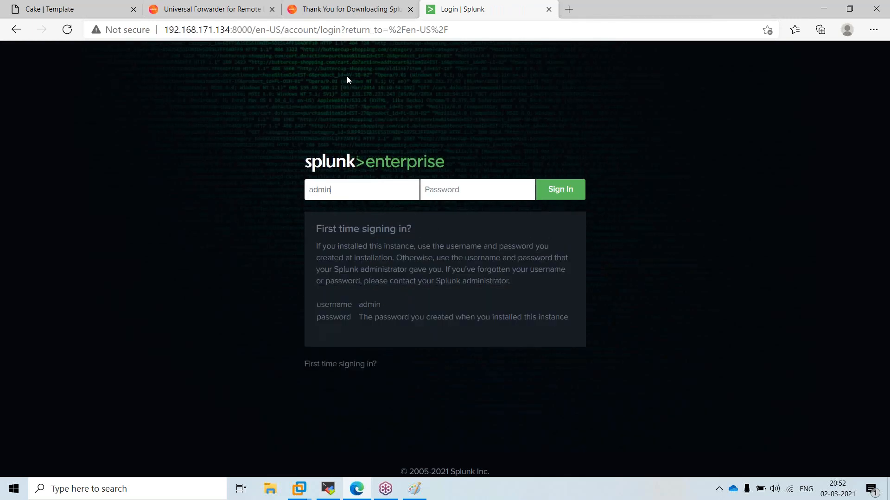
pyautogui.write('•••••••••')
pyautogui.press('Return')
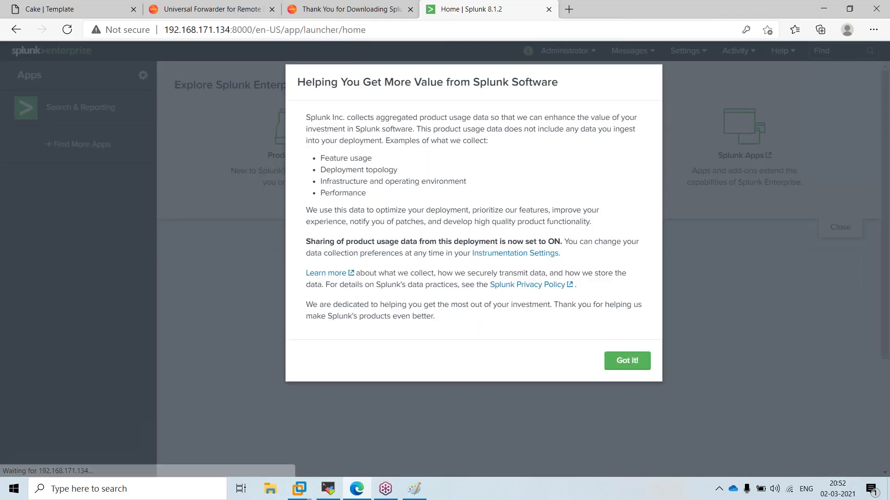
pyautogui.click(630, 363)
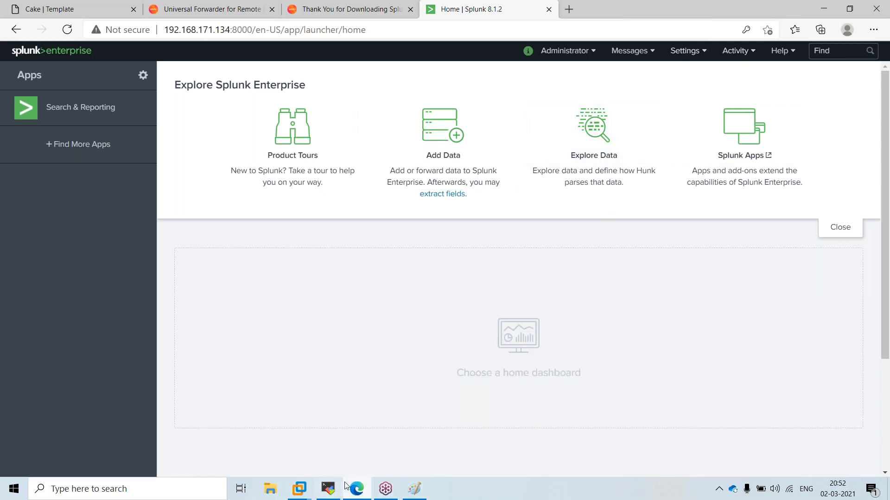
pyautogui.moveTo(386, 488)
pyautogui.click(415, 491)
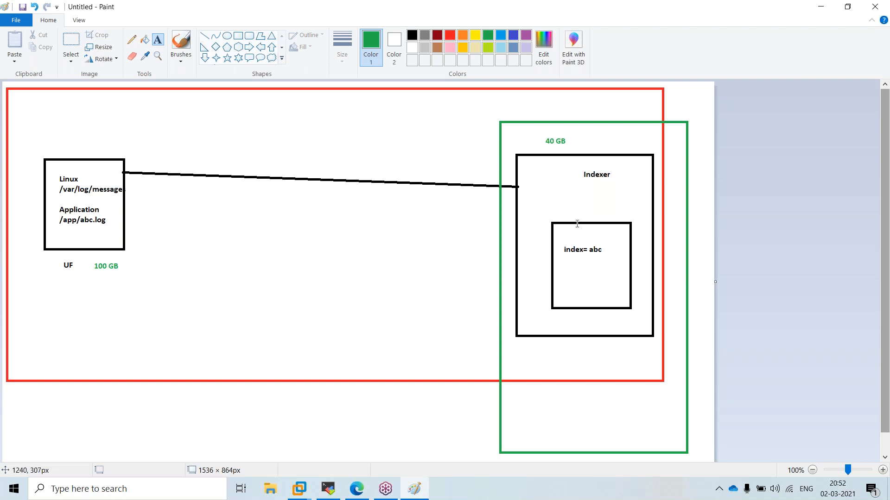
pyautogui.click(820, 10)
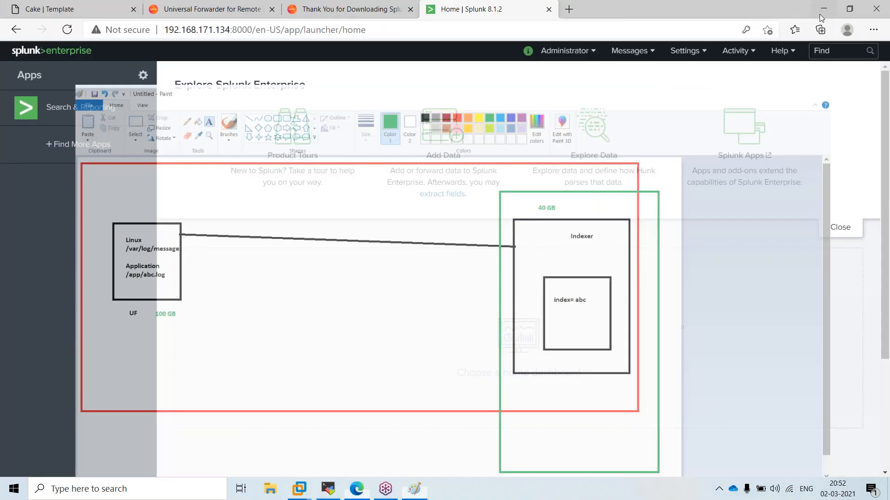
# Go to Settings > Add Data, dismiss the welcome tour, and pick Upload files from this computer
pyautogui.click(691, 52)
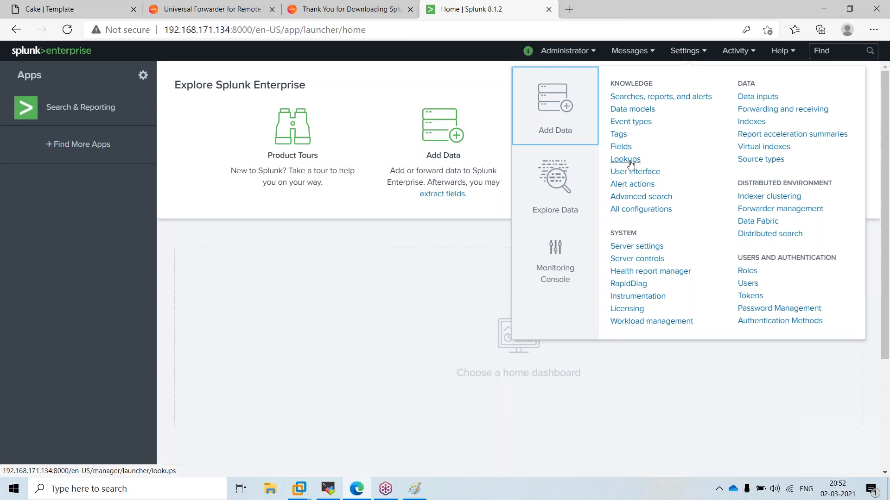
pyautogui.click(558, 111)
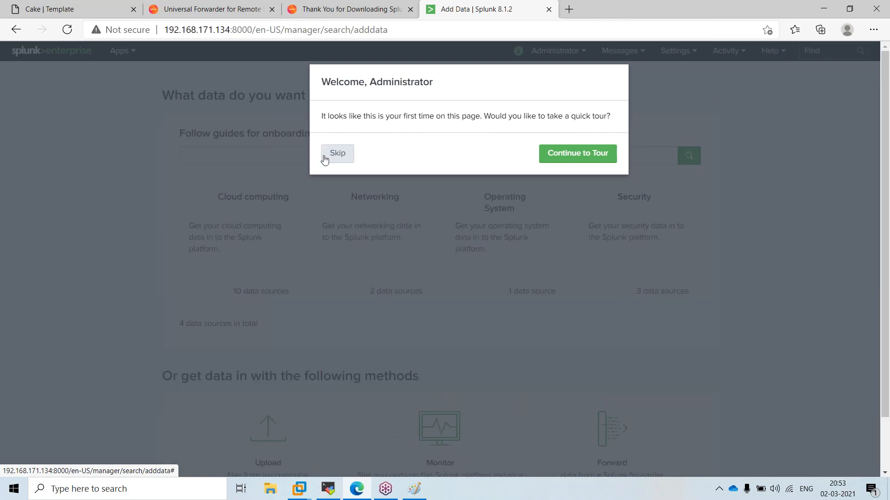
pyautogui.click(330, 152)
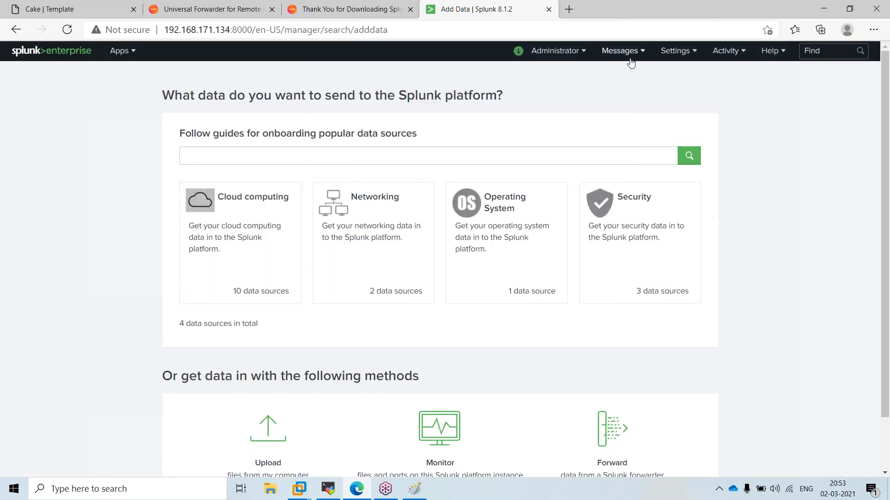
pyautogui.click(678, 52)
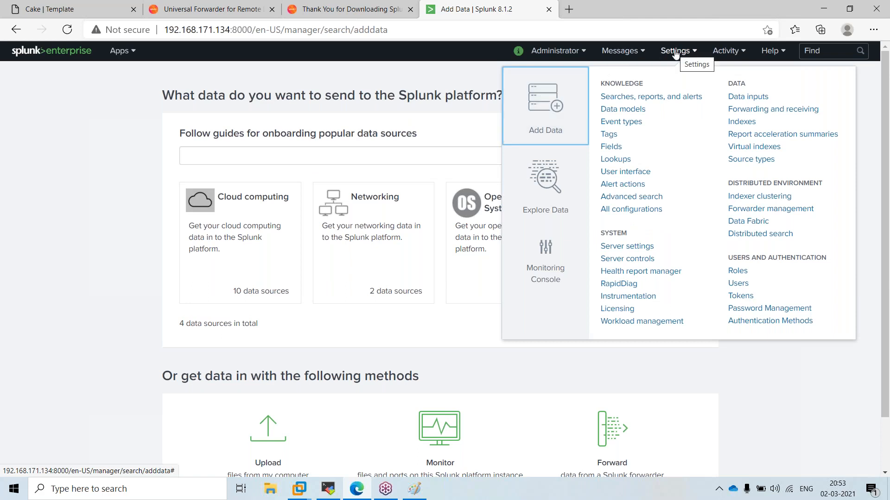
pyautogui.click(568, 103)
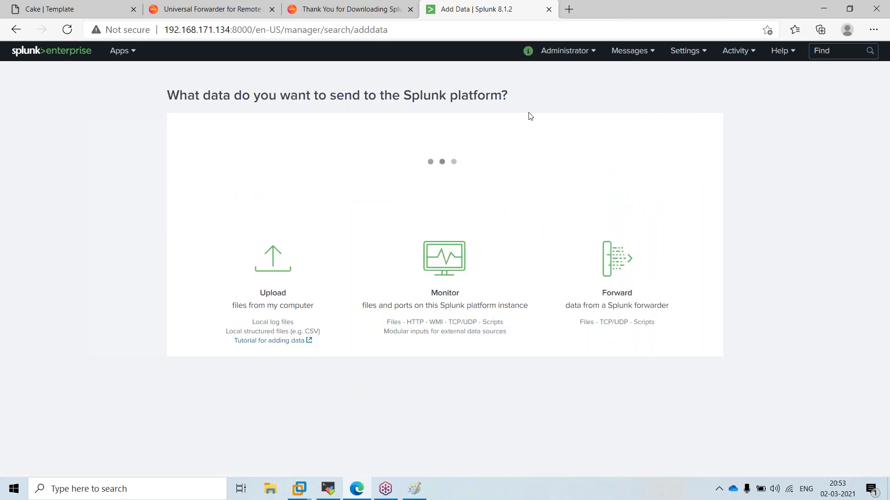
pyautogui.scroll(-2, 421, 258)
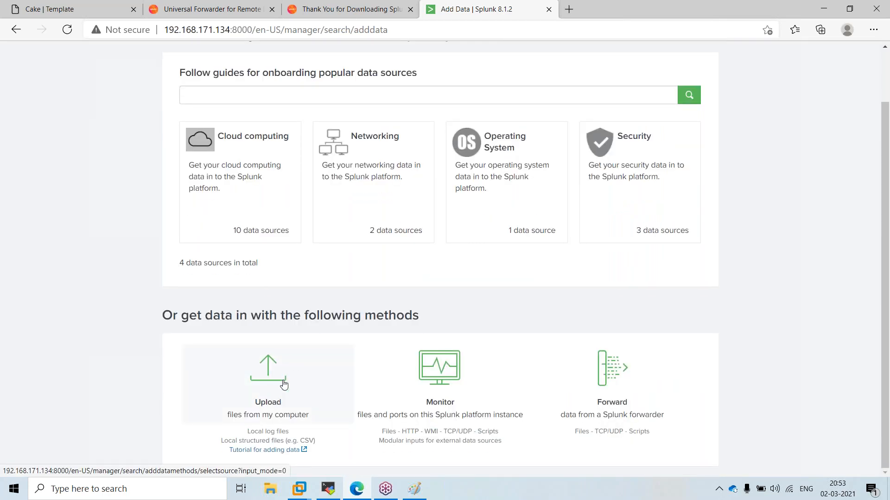
pyautogui.scroll(2, 543, 193)
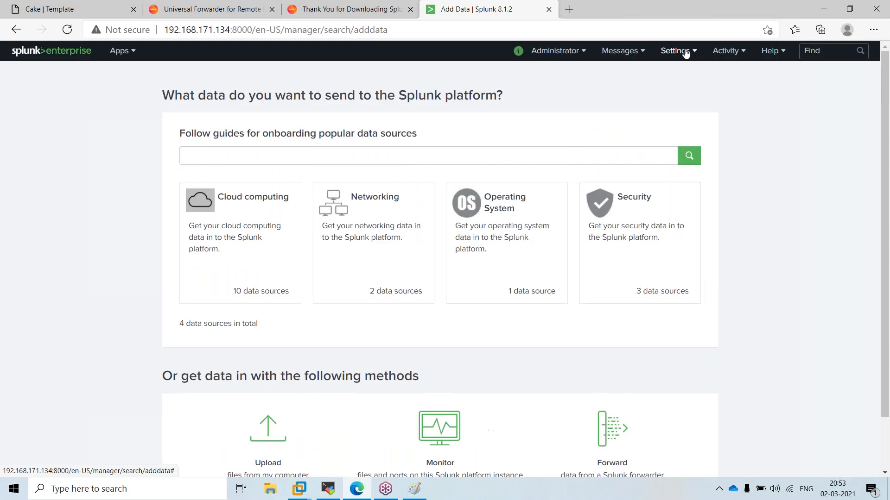
pyautogui.click(676, 50)
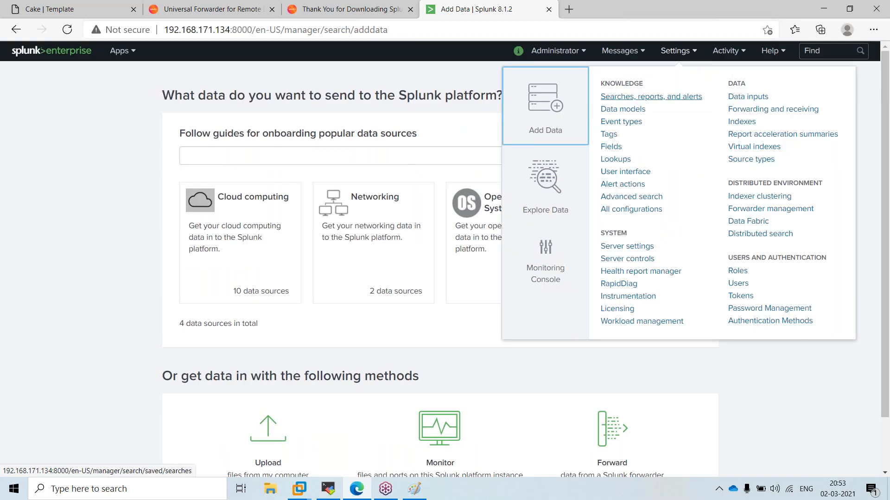
pyautogui.scroll(-1, 362, 240)
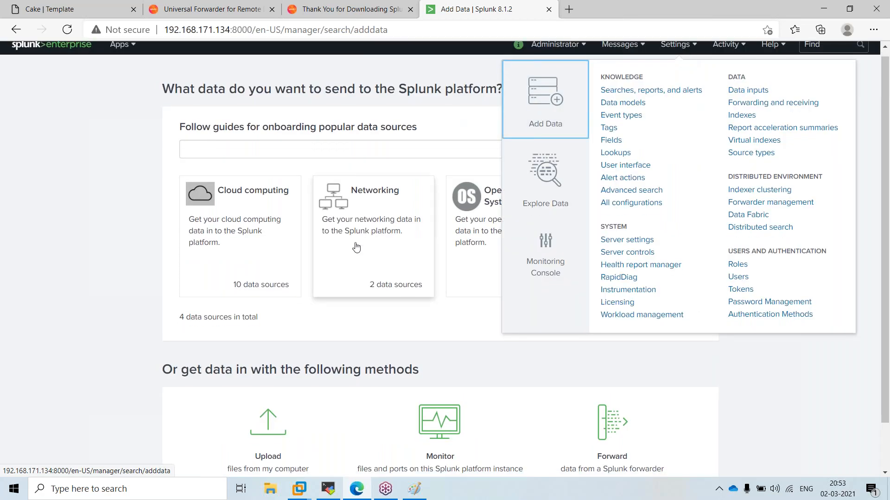
pyautogui.click(263, 378)
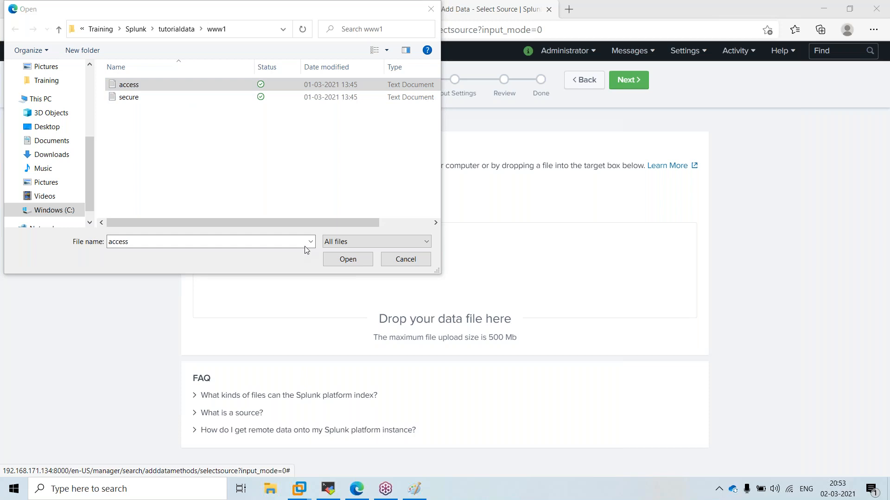
# Select access.log and advance past the access_combined_wcookie source type to Input Settings
pyautogui.click(333, 259)
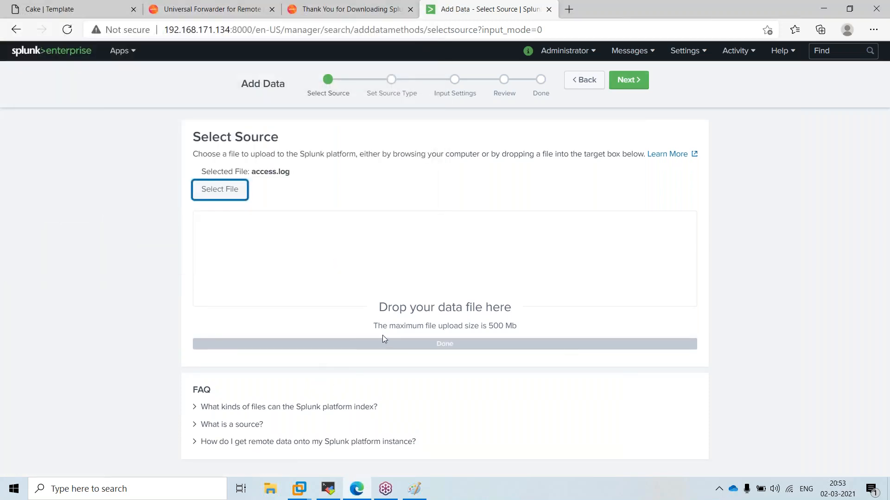
pyautogui.click(632, 80)
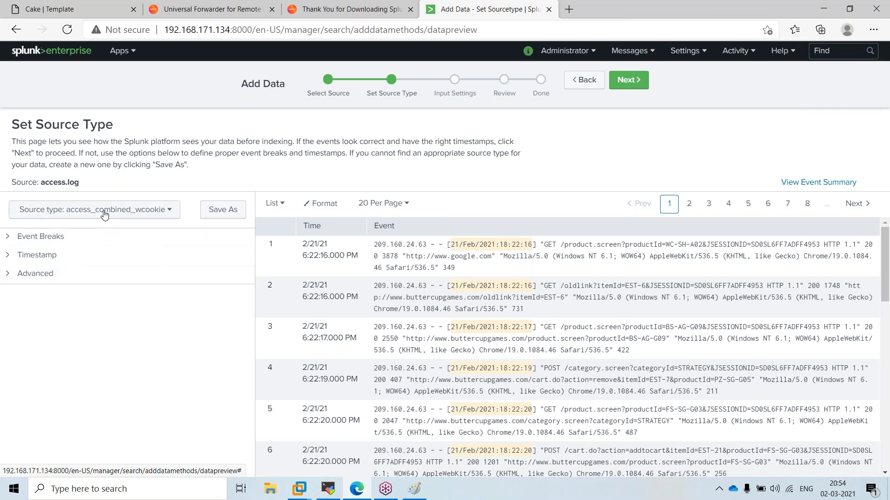
pyautogui.click(636, 82)
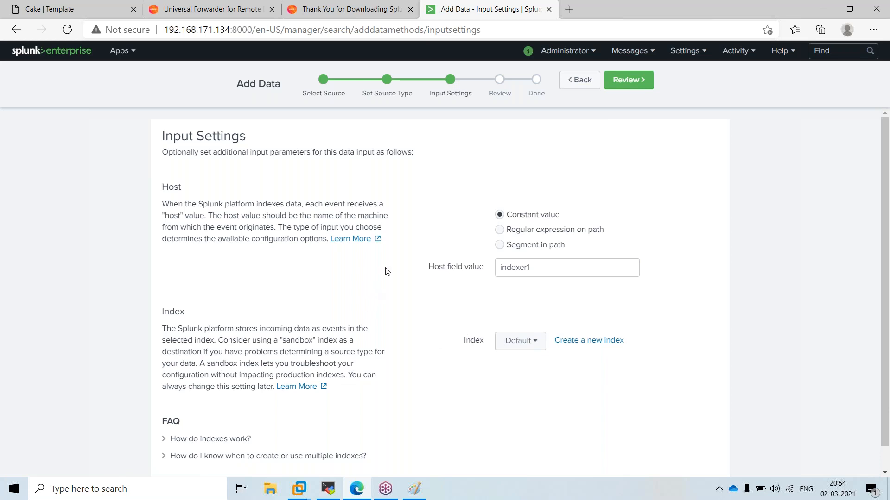
pyautogui.click(417, 491)
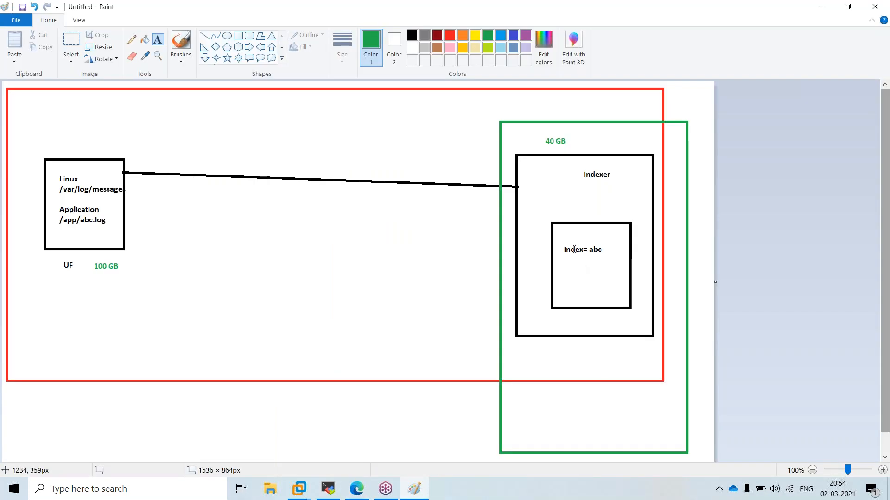
pyautogui.click(573, 243)
pyautogui.moveTo(585, 238); pyautogui.dragTo(609, 254)
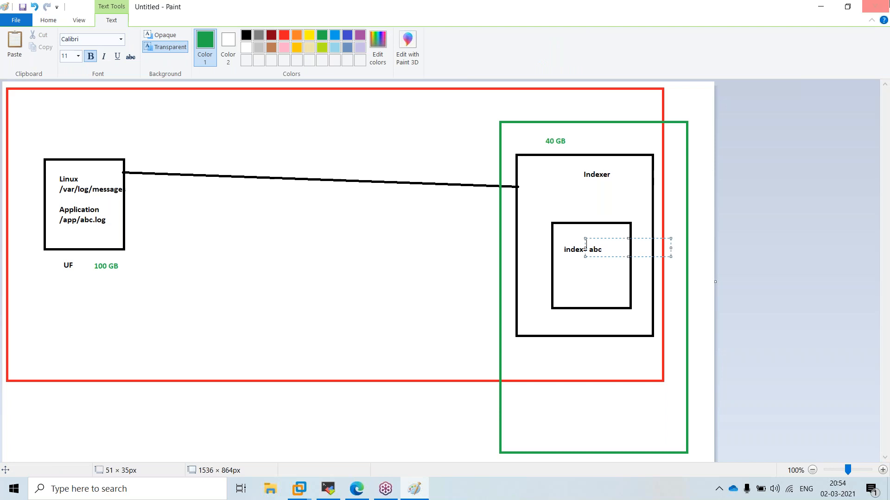
pyautogui.click(821, 7)
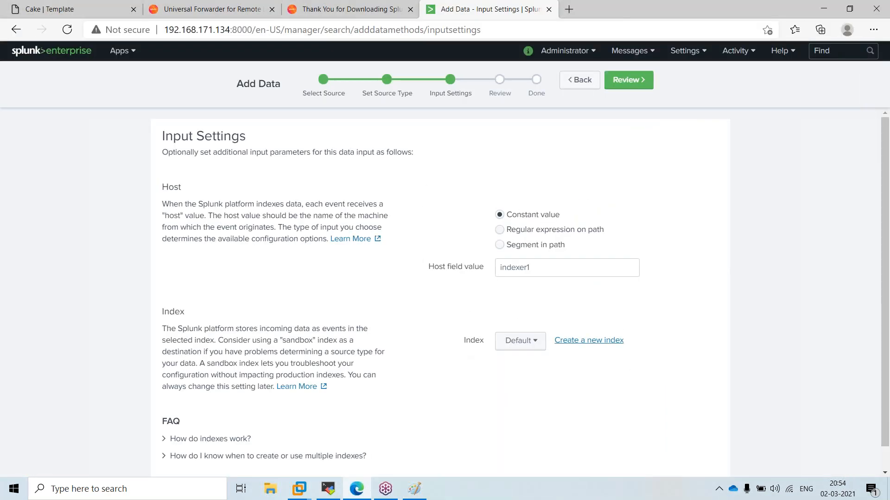
pyautogui.click(592, 341)
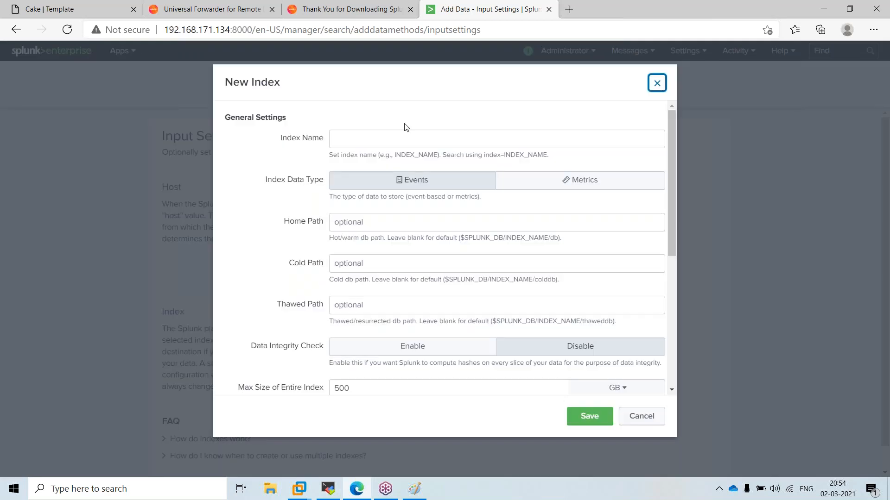
# Create and save a new index named test1 as the upload's destination index
pyautogui.click(398, 137)
pyautogui.click(266, 167)
pyautogui.click(357, 136)
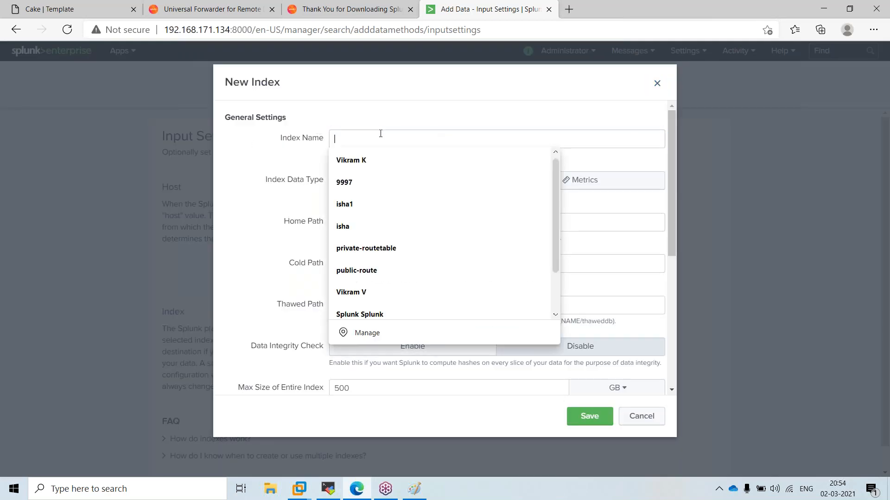
pyautogui.click(393, 203)
pyautogui.write('test')
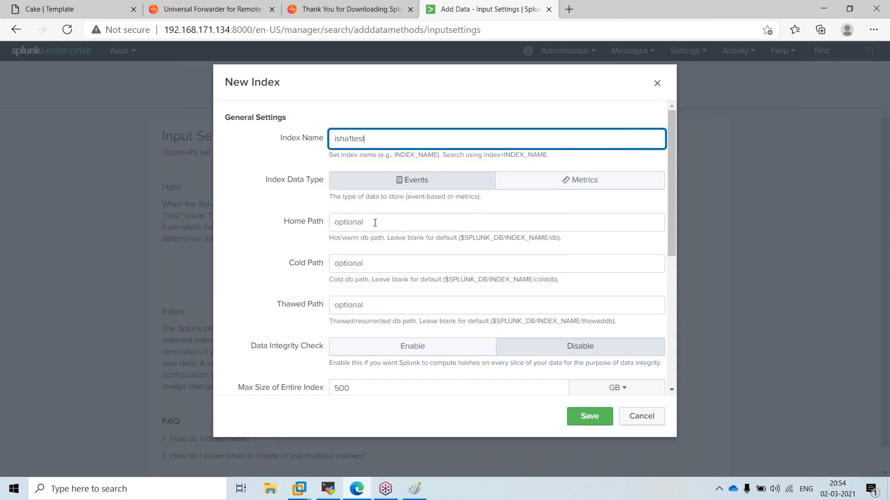
pyautogui.write('1')
pyautogui.hotkey('ctrl', 'a')
pyautogui.write('test1')
pyautogui.click(589, 418)
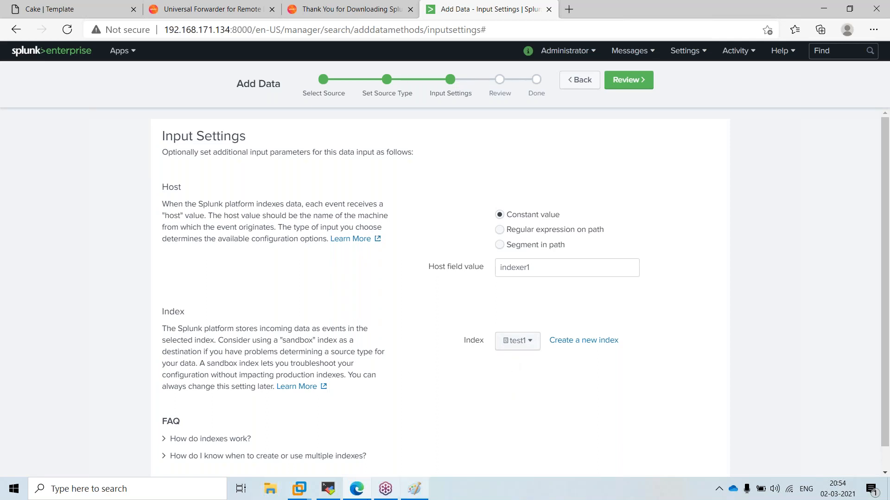
pyautogui.click(328, 489)
# Change to /opt/splunk/var/lib/splunk and list it to locate the test1 index folder
pyautogui.write('cd /opt/splunk/var/')
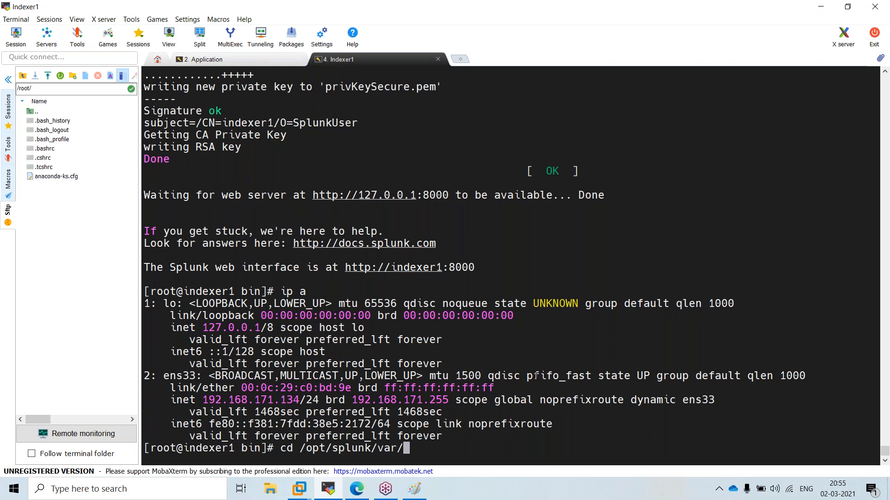
pyautogui.write('spool/')
pyautogui.press('BackSpace')
pyautogui.press('BackSpace')
pyautogui.press('BackSpace')
pyautogui.press('BackSpace')
pyautogui.press('BackSpace')
pyautogui.press('BackSpace')
pyautogui.write('lib/splunk/')
pyautogui.press('Return')
pyautogui.press('Return')
pyautogui.write('ll')
pyautogui.press('Return')
pyautogui.keyDown('ctrl'); pyautogui.scroll(3, 535, 377); pyautogui.keyUp('ctrl')
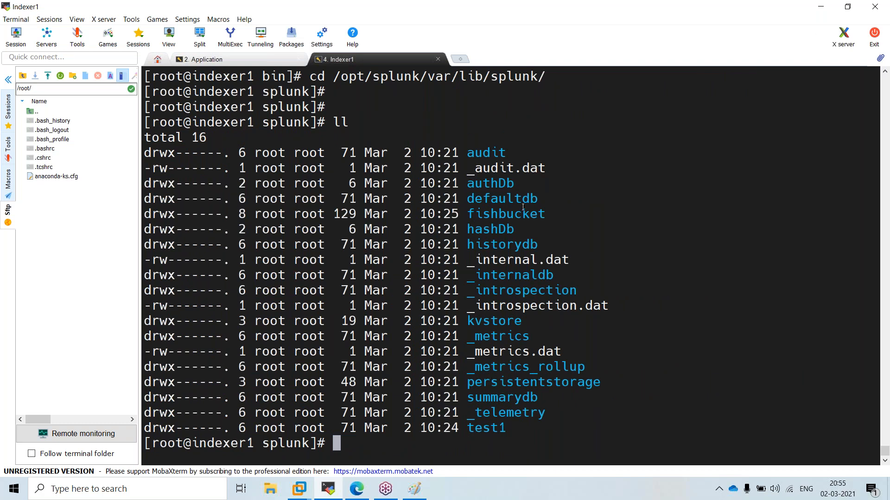
pyautogui.moveTo(466, 430); pyautogui.dragTo(504, 429)
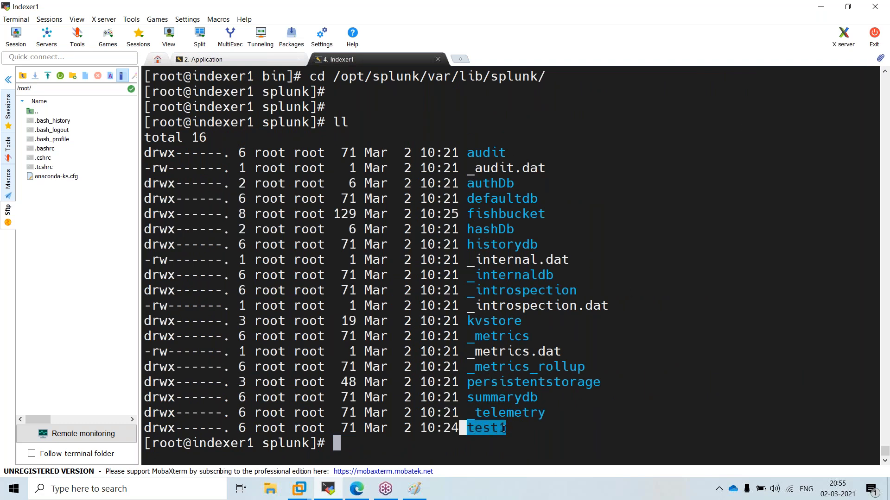
pyautogui.tripleClick(485, 431)
pyautogui.doubleClick(486, 431)
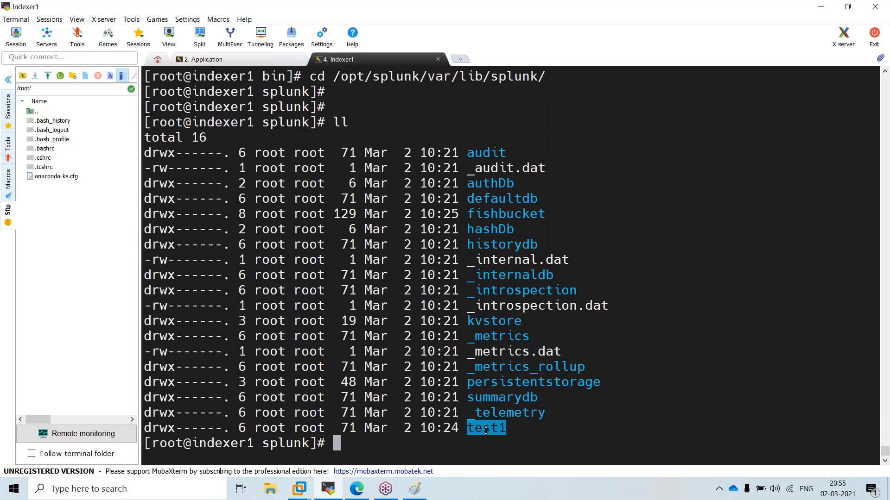
pyautogui.click(819, 9)
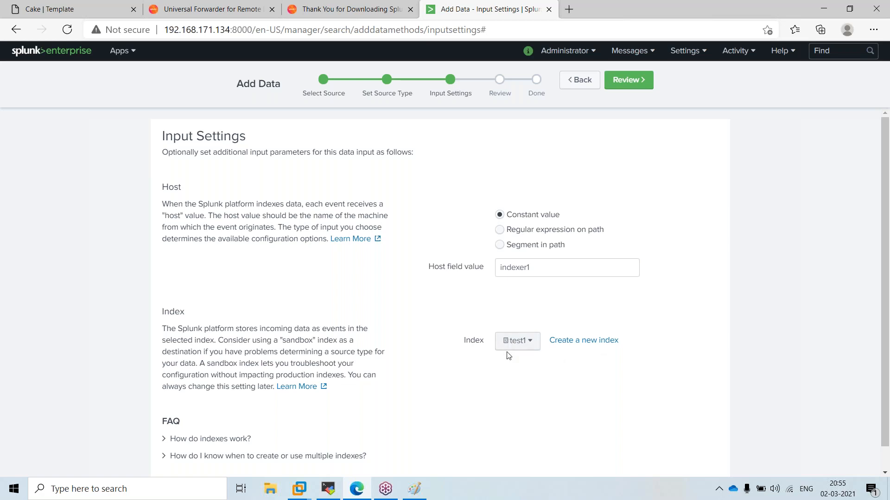
# Enter the test1 folder and check its size with du -h (8.0K), then go back up
pyautogui.click(330, 490)
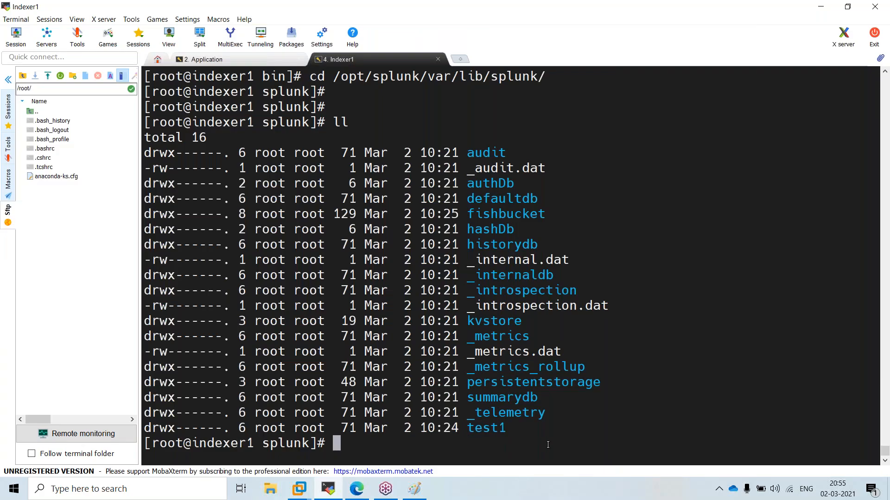
pyautogui.write('cd t')
pyautogui.press('Tab')
pyautogui.press('Return')
pyautogui.press('Return')
pyautogui.write('du-h')
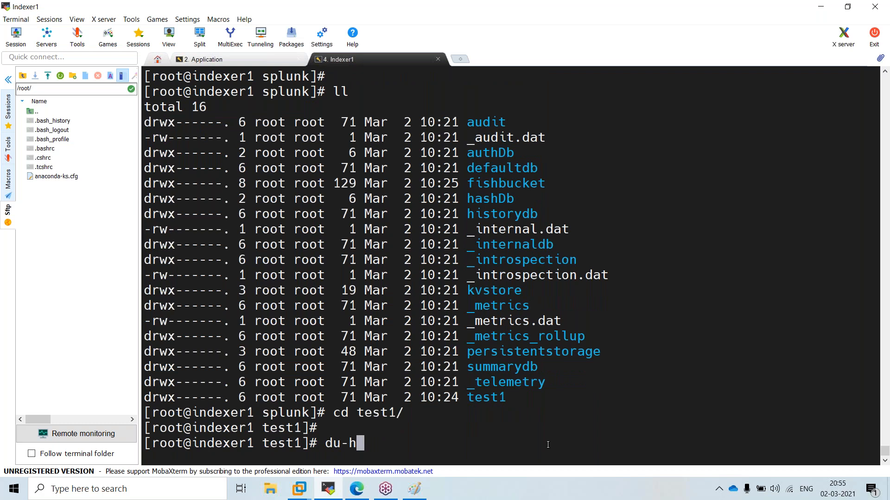
pyautogui.press('BackSpace')
pyautogui.press('BackSpace')
pyautogui.write('-h')
pyautogui.press('Return')
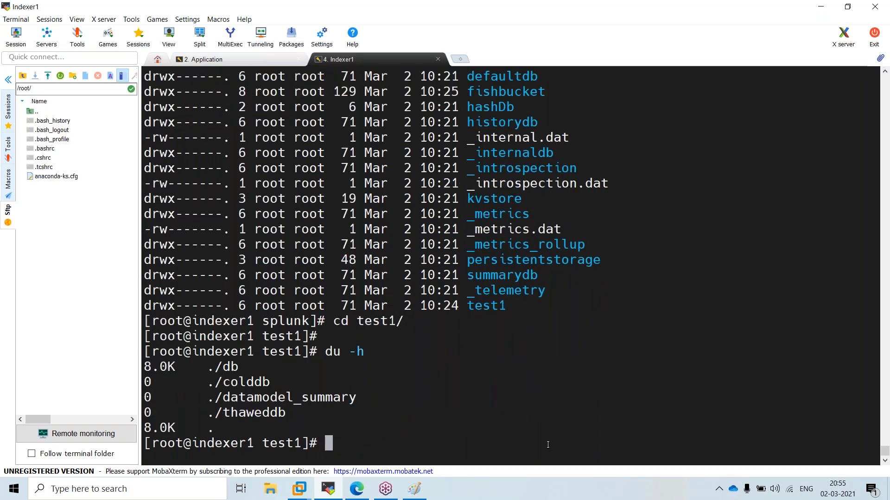
pyautogui.write('cd ..')
pyautogui.press('Return')
pyautogui.press('Return')
pyautogui.press('Return')
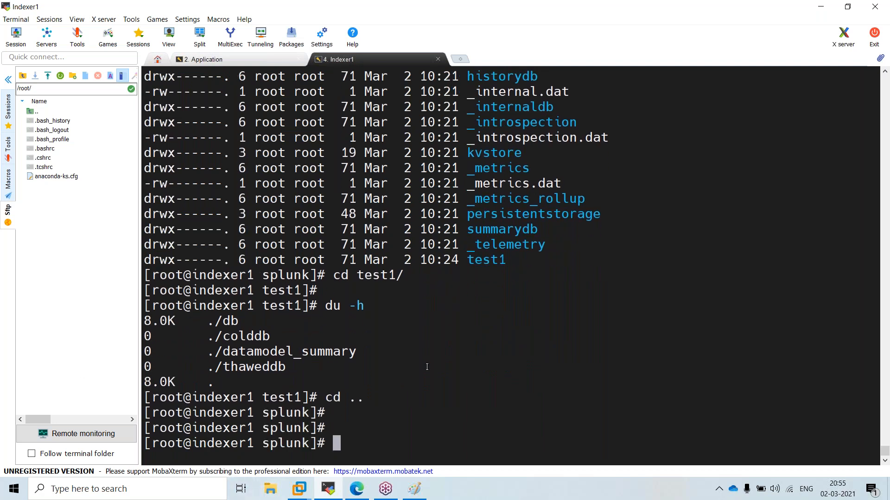
# Review and submit the access.log upload into index test1
pyautogui.click(821, 6)
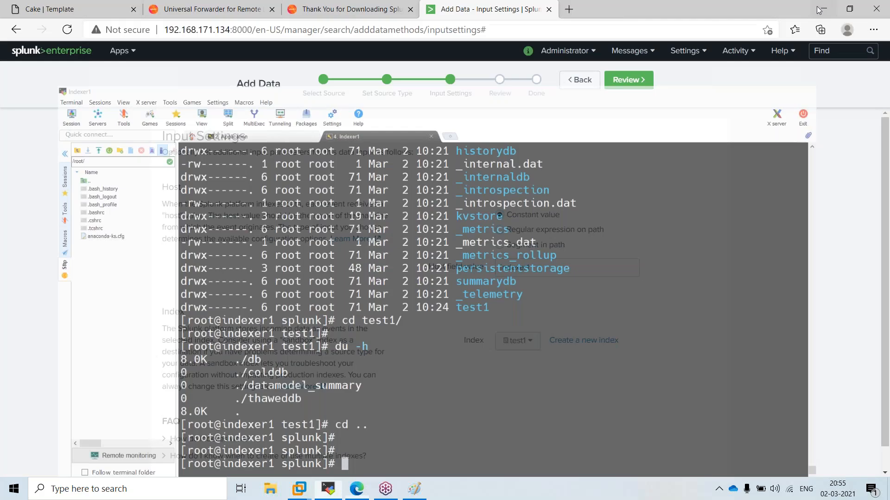
pyautogui.click(626, 82)
pyautogui.click(637, 83)
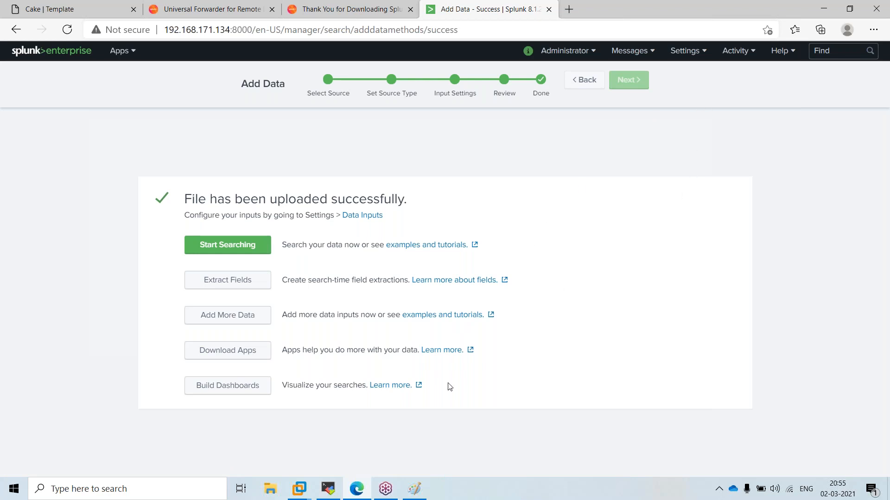
# Rerun cd test1 and du -h, and highlight the new 3.0M total
pyautogui.click(338, 491)
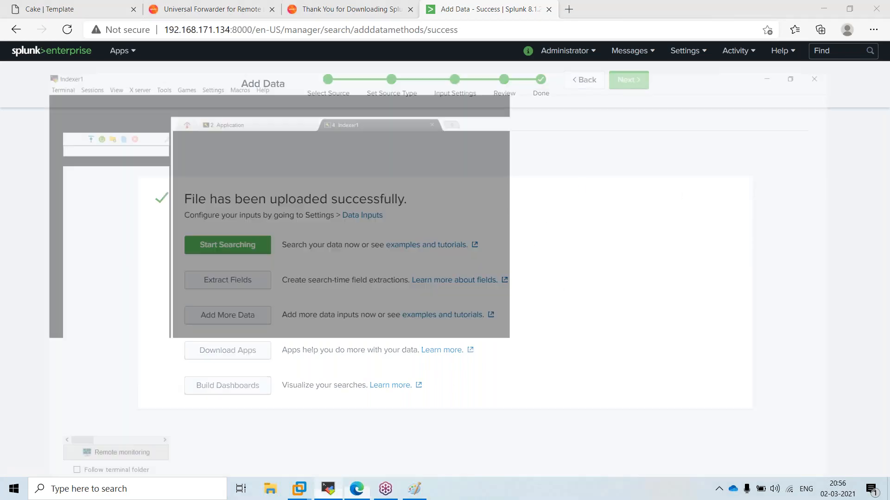
pyautogui.press('Up')
pyautogui.press('Up')
pyautogui.press('Up')
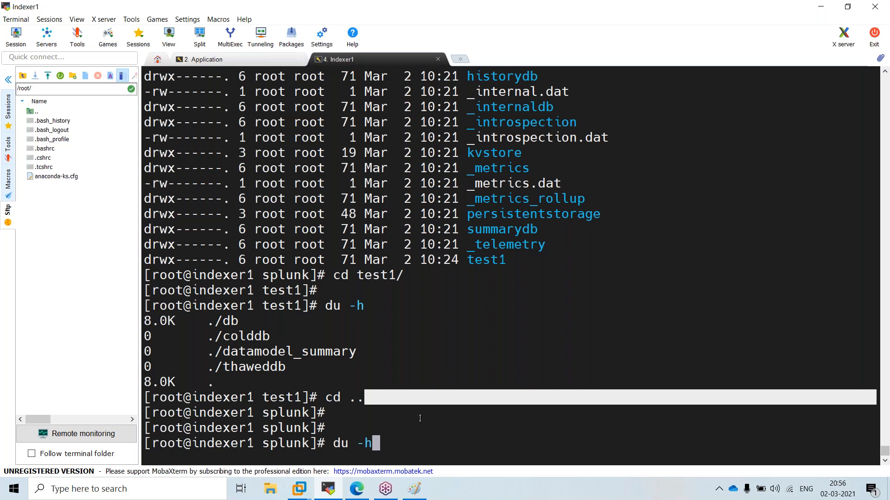
pyautogui.press('Return')
pyautogui.press('Up')
pyautogui.press('Up')
pyautogui.press('Up')
pyautogui.press('Return')
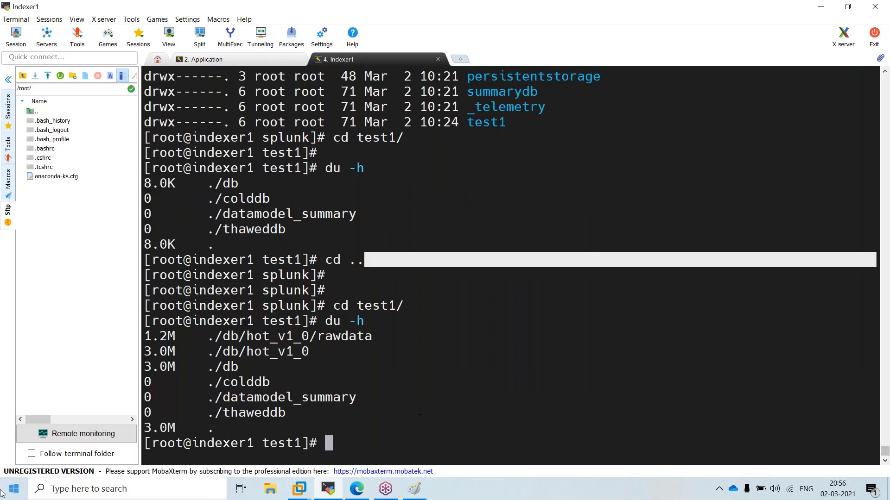
pyautogui.moveTo(147, 425); pyautogui.dragTo(177, 431)
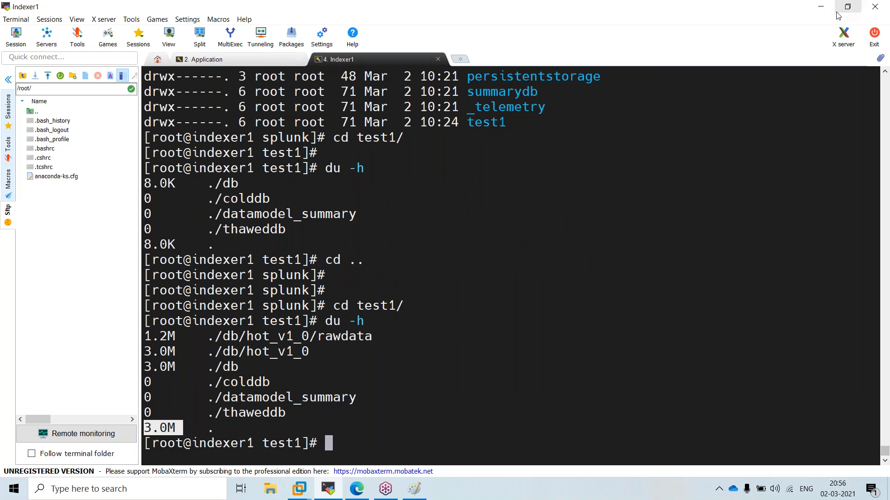
pyautogui.click(821, 7)
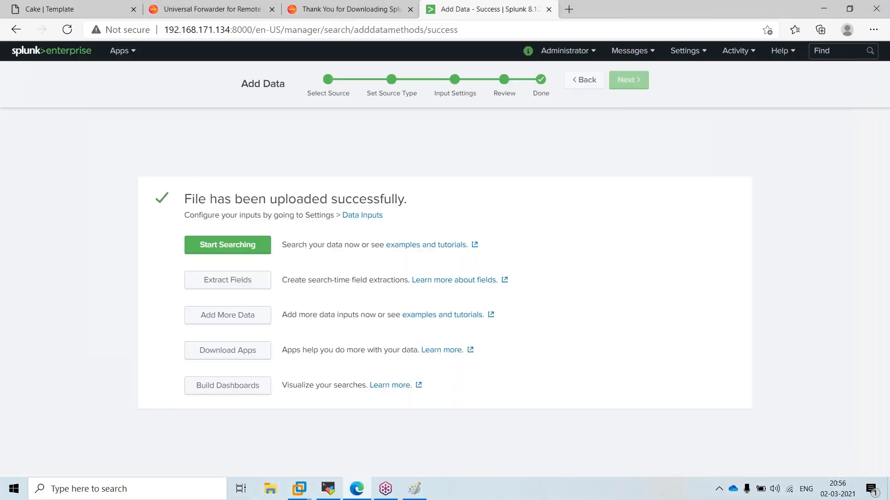
# Start searching the uploaded data and skip the tour to see the 13,628 access.log events
pyautogui.click(228, 245)
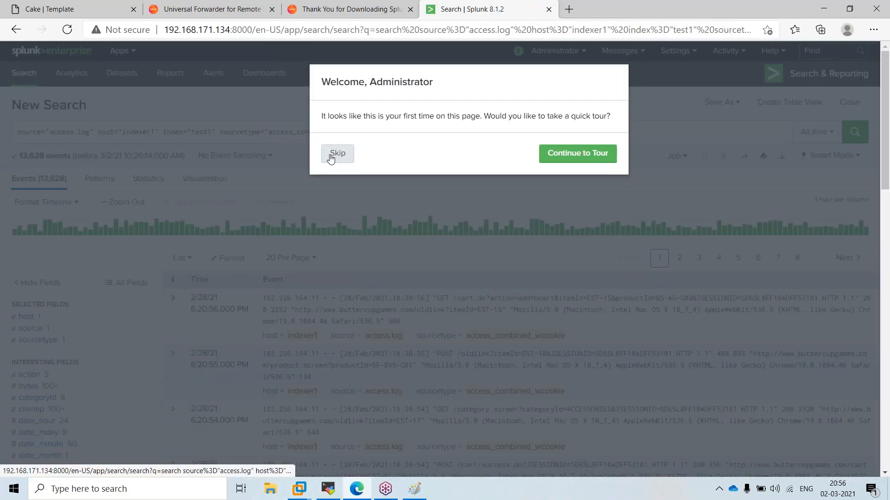
pyautogui.click(331, 157)
pyautogui.click(682, 53)
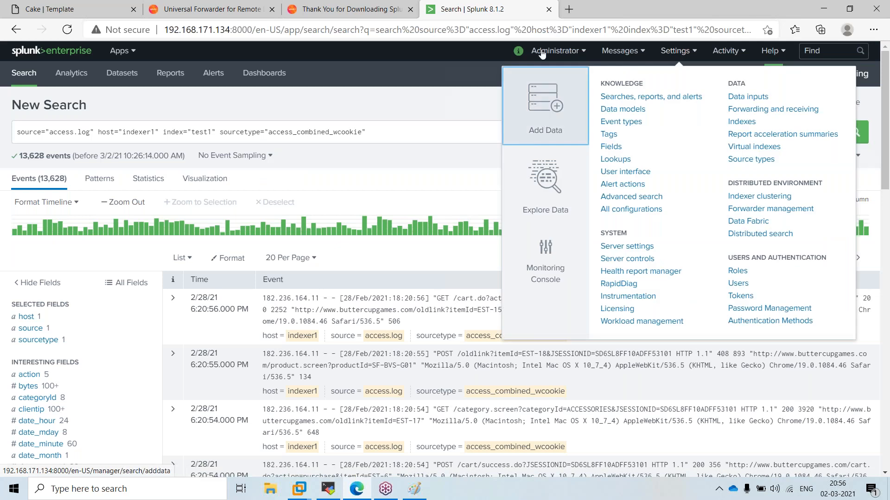
# Duplicate the search tab and open Settings > Add Data in the copy
pyautogui.rightClick(510, 10)
pyautogui.click(533, 50)
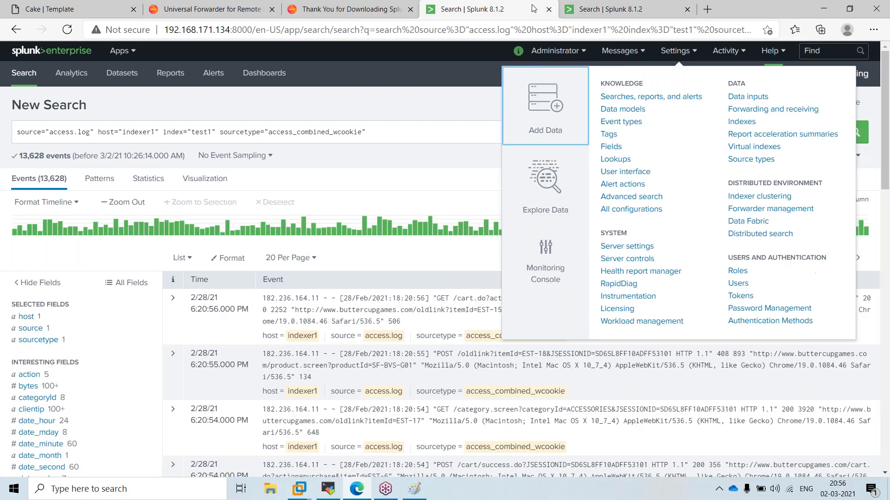
pyautogui.click(676, 51)
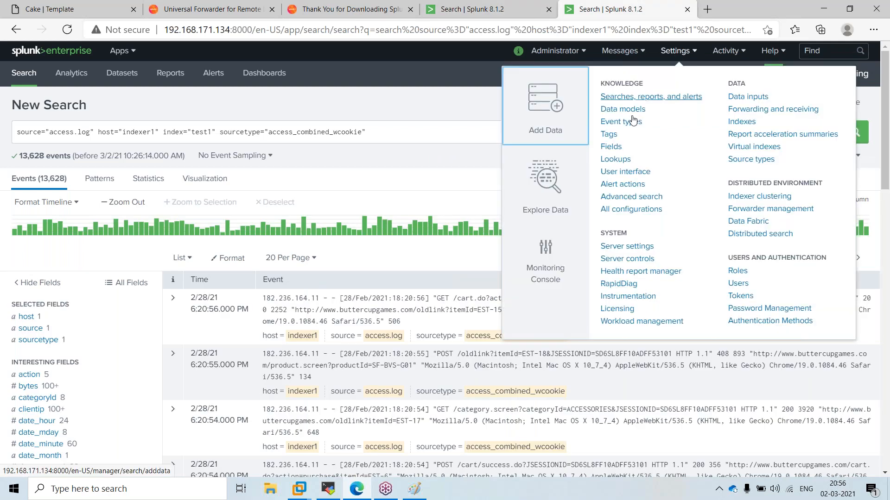
pyautogui.click(533, 112)
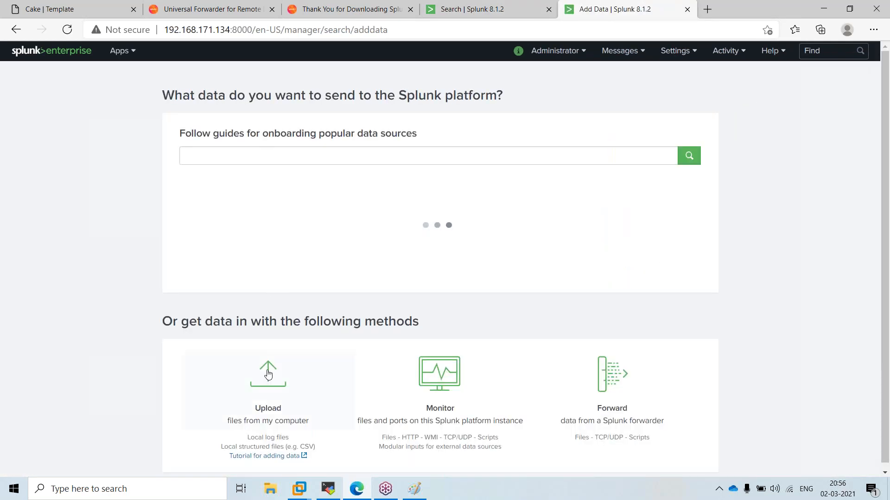
# From Splunk's Upload file picker, open the access file's Properties and note its 4.06 MB size
pyautogui.click(268, 419)
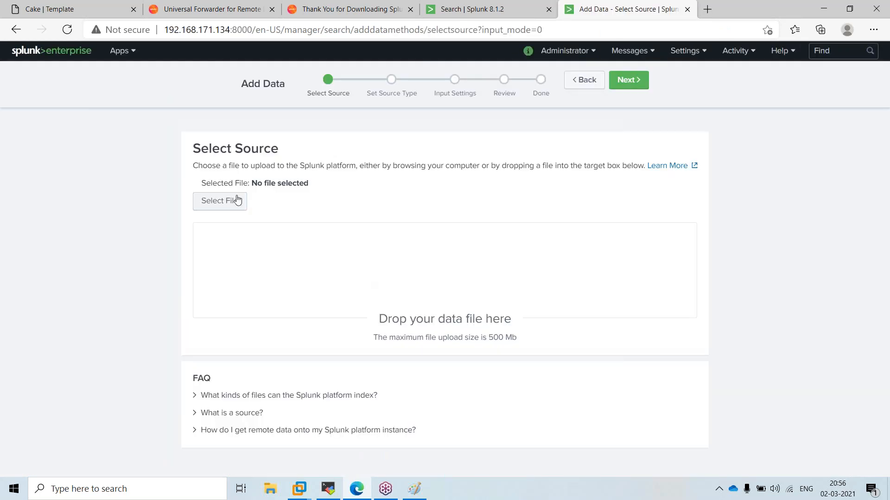
pyautogui.click(233, 199)
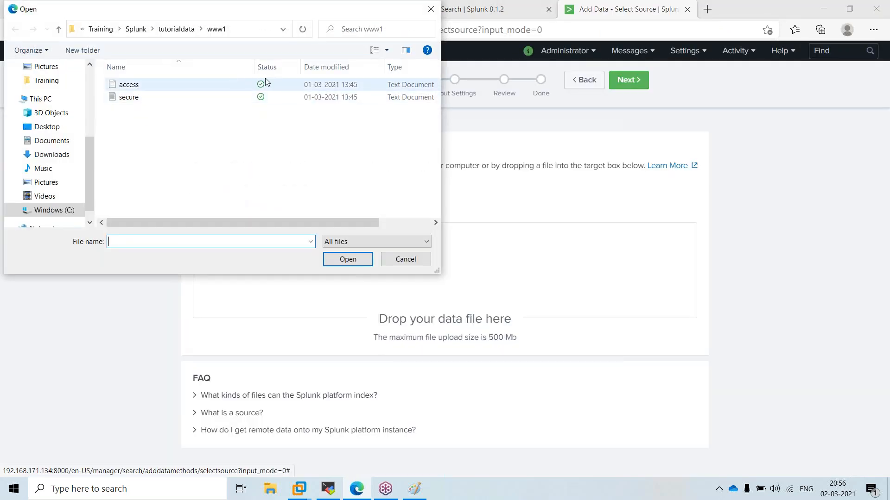
pyautogui.rightClick(266, 82)
pyautogui.click(181, 87)
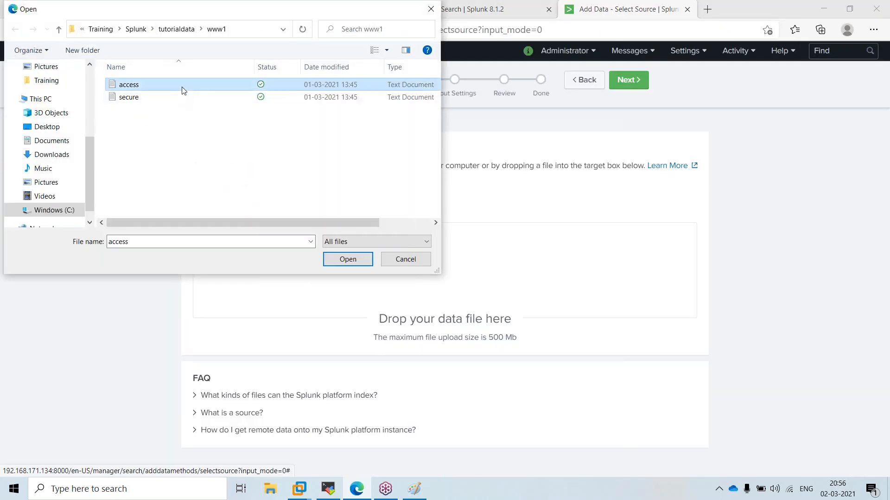
pyautogui.rightClick(188, 91)
pyautogui.click(268, 436)
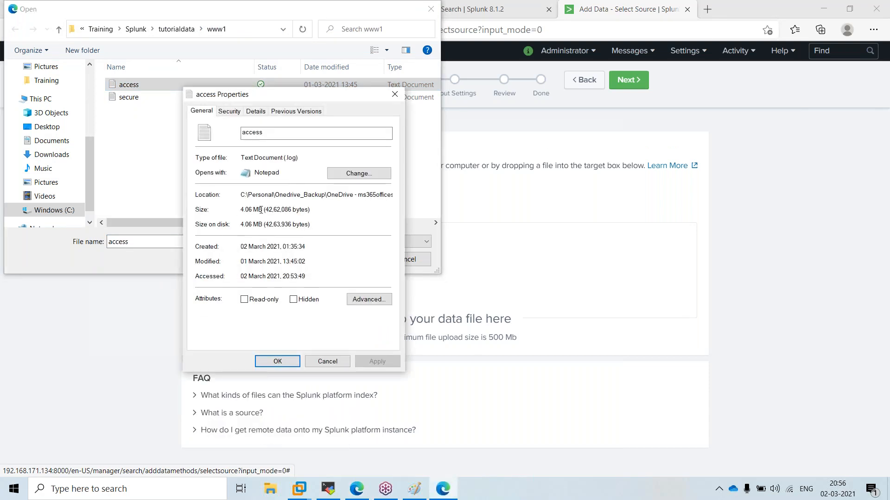
pyautogui.moveTo(266, 211); pyautogui.dragTo(238, 213)
# Compare it with the indexer1 terminal's test1 size, then cancel the dialogs and minimize Edge
pyautogui.click(340, 489)
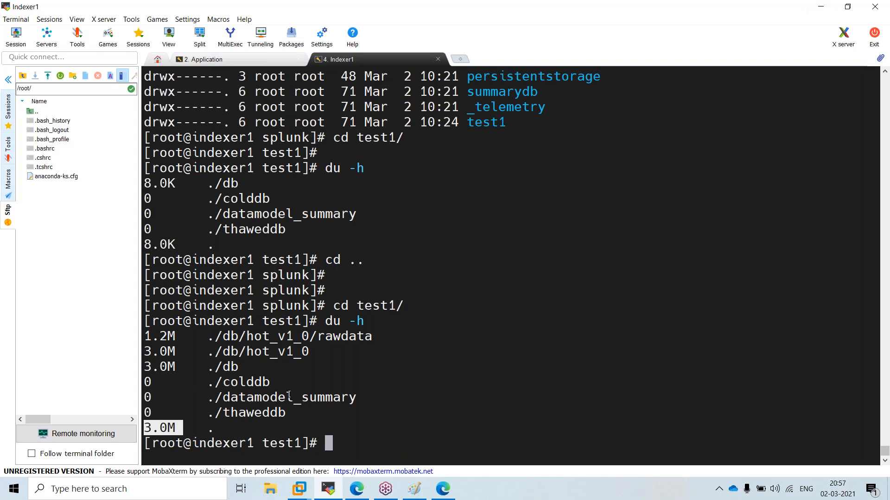
pyautogui.click(811, 8)
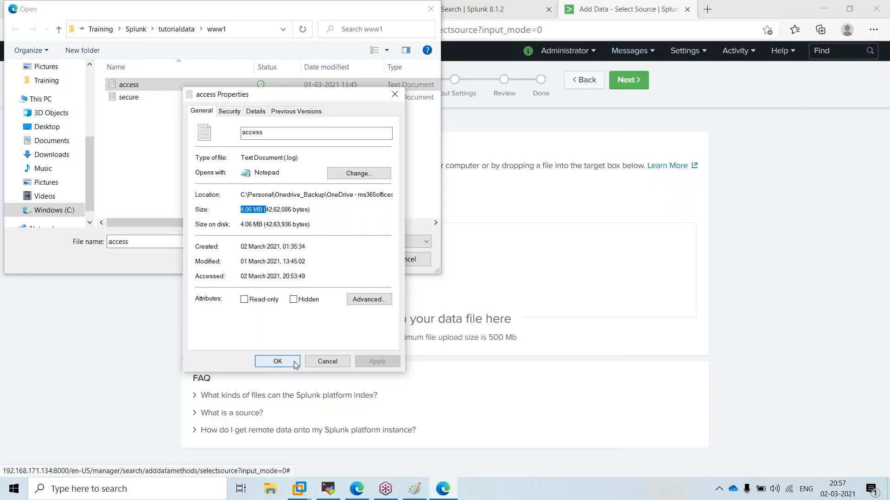
pyautogui.click(324, 361)
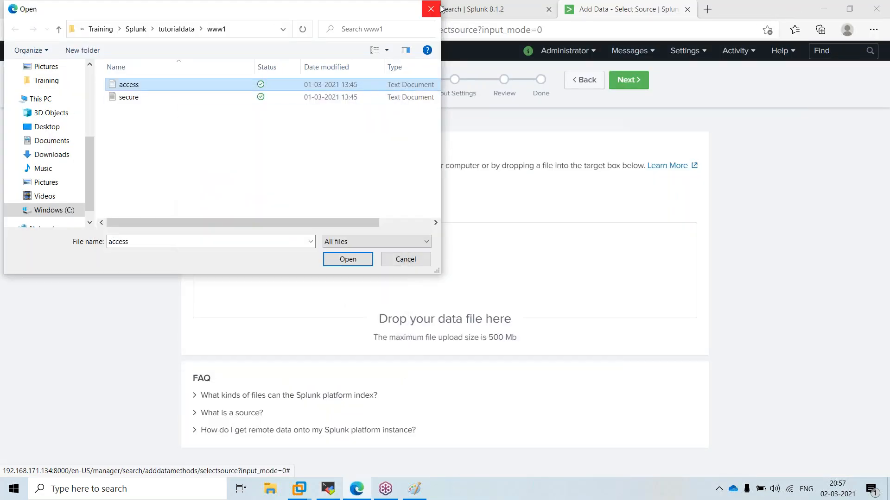
pyautogui.click(430, 13)
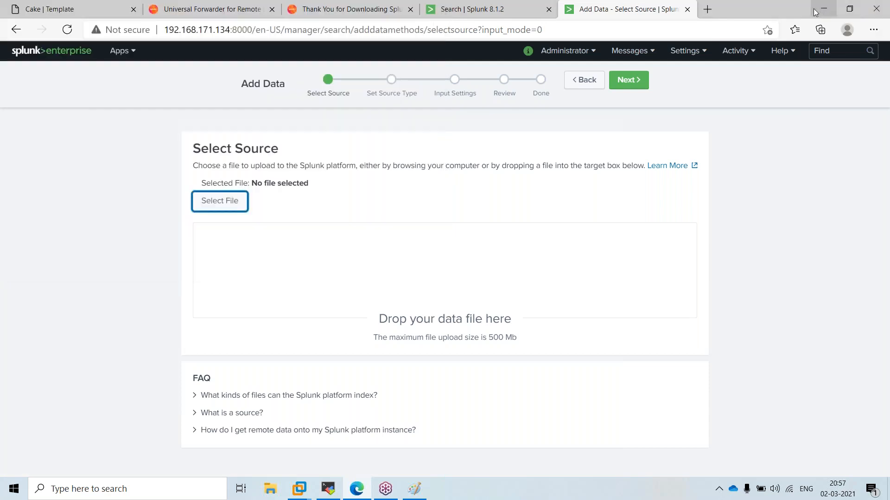
pyautogui.click(823, 9)
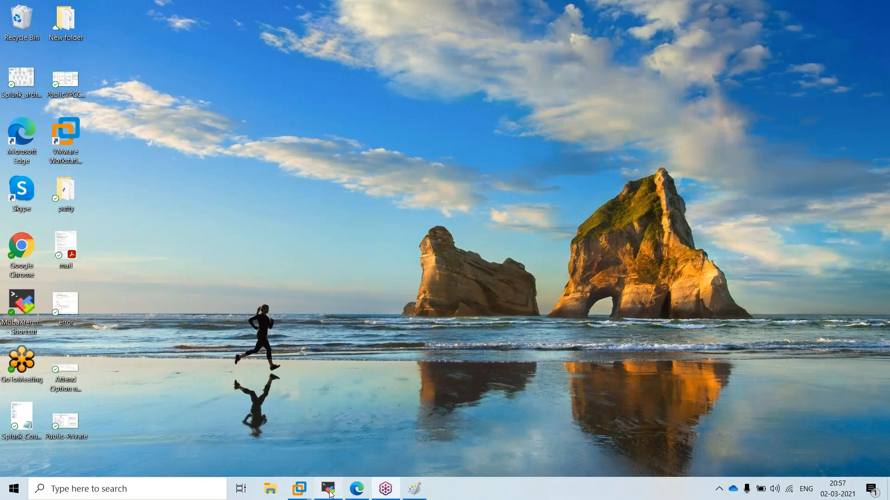
# Highlight the 3.0M test1 total in the indexer1 terminal, then close Splunk's Add Data tab
pyautogui.click(330, 494)
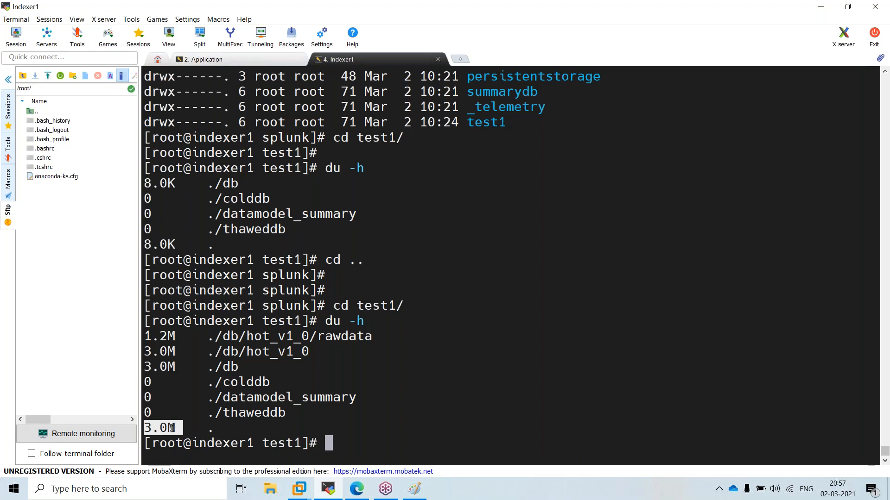
pyautogui.doubleClick(163, 427)
pyautogui.click(359, 489)
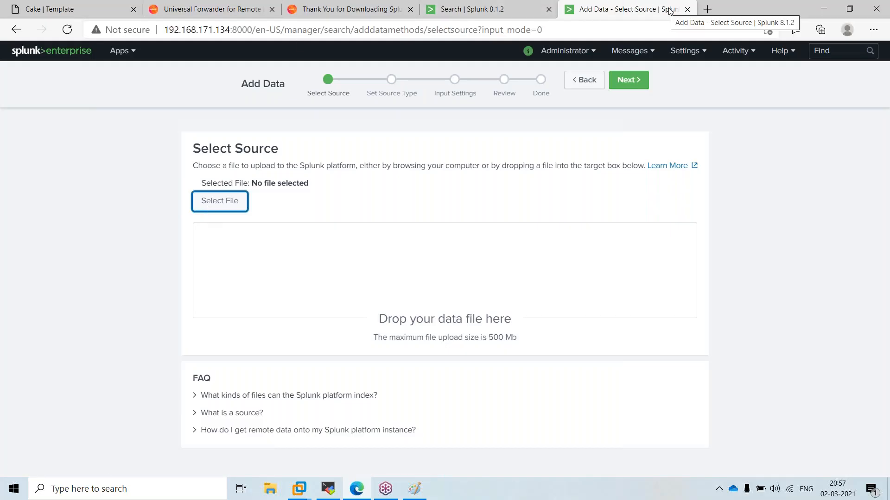
pyautogui.click(688, 9)
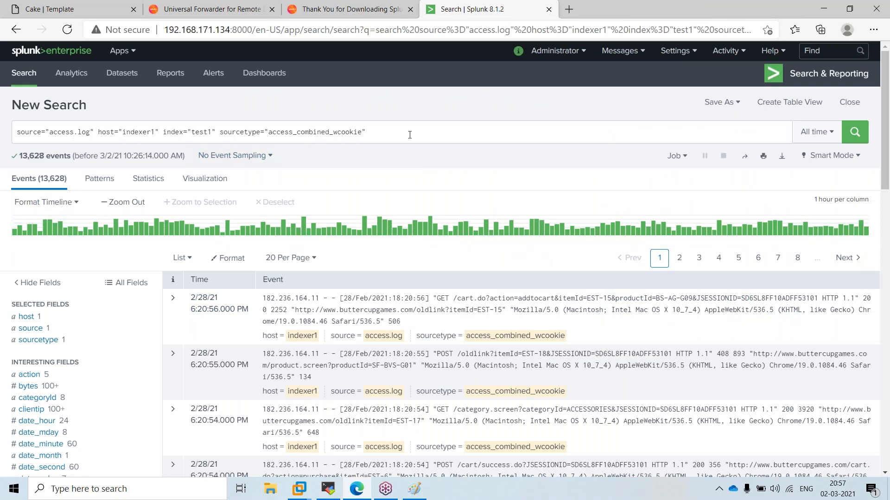
pyautogui.click(817, 132)
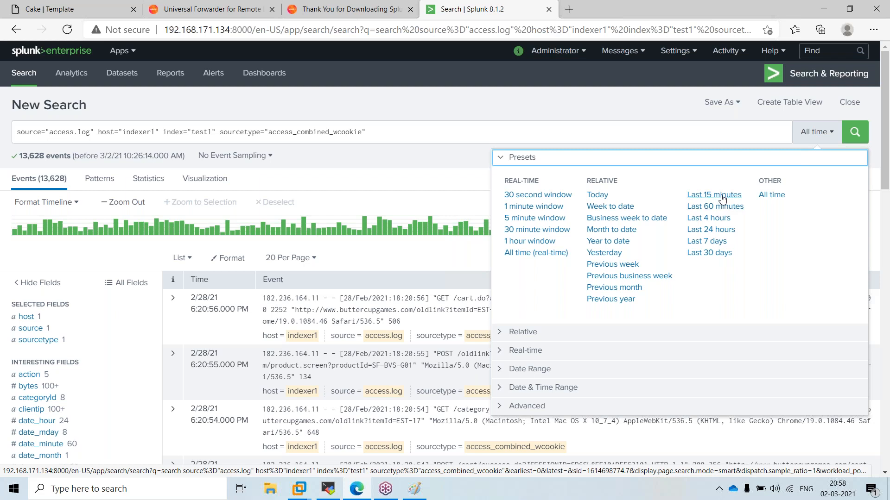
pyautogui.click(586, 392)
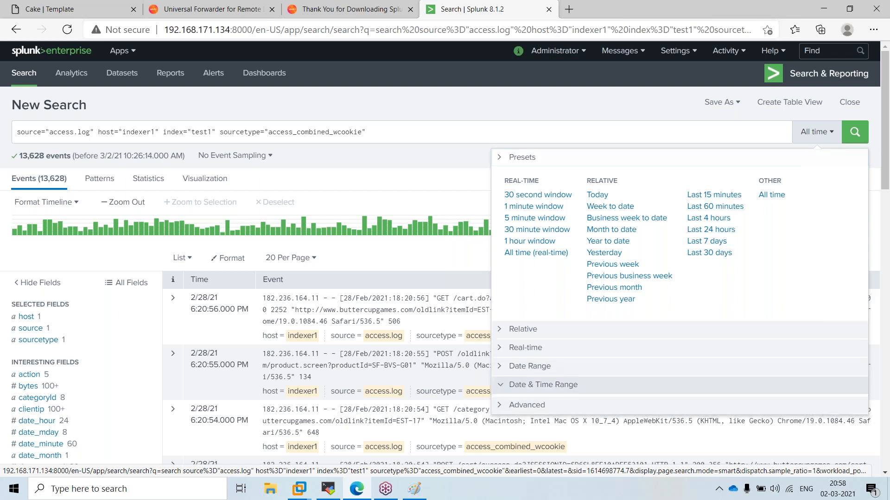
pyautogui.click(527, 255)
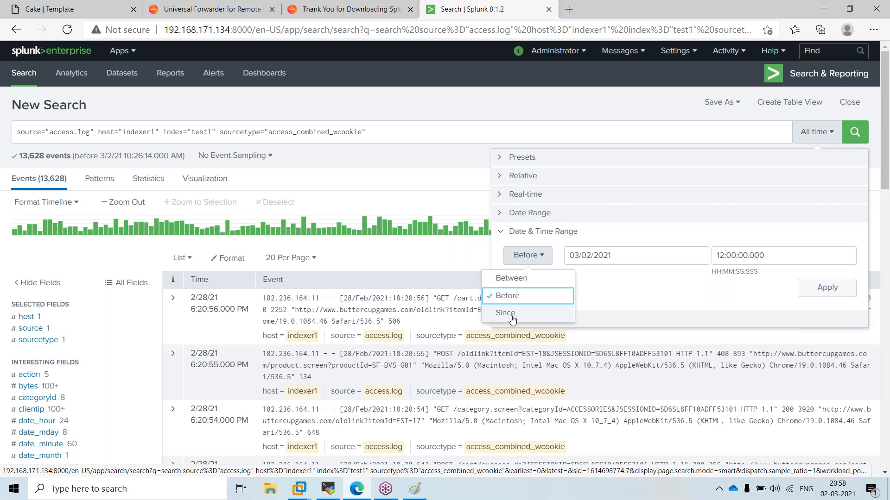
pyautogui.click(616, 299)
pyautogui.click(423, 96)
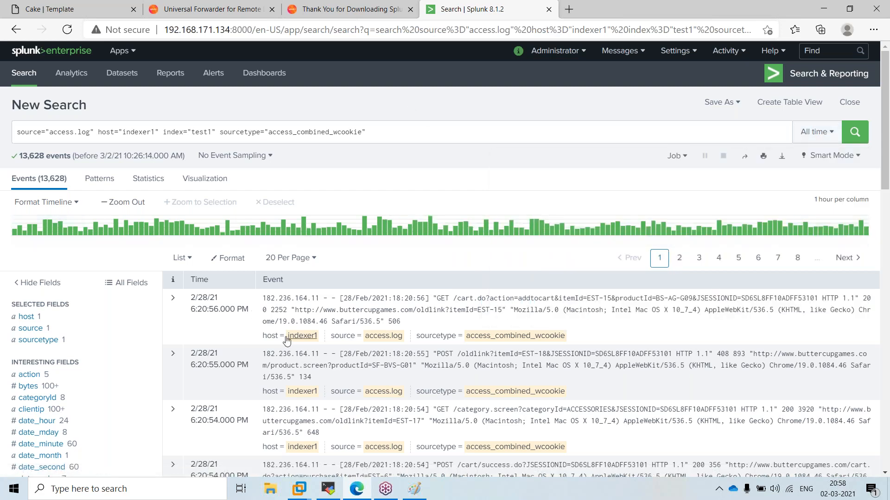
pyautogui.scroll(-4, 282, 333)
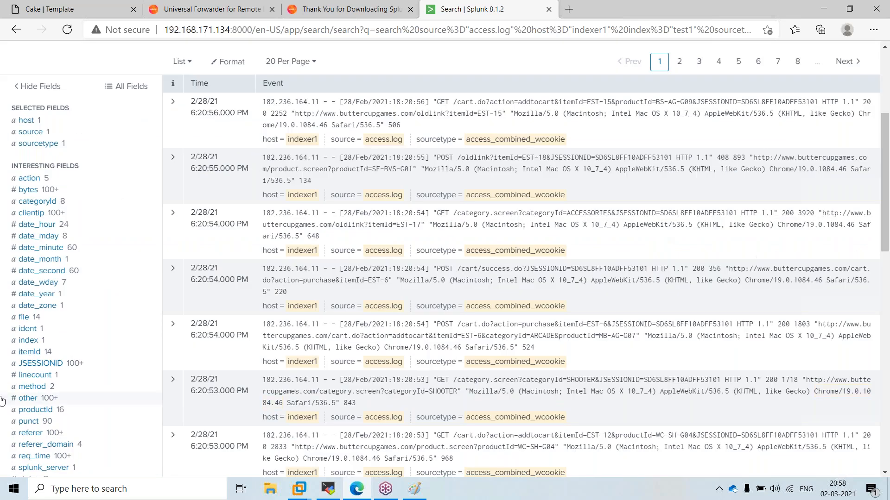
pyautogui.scroll(4, 2, 402)
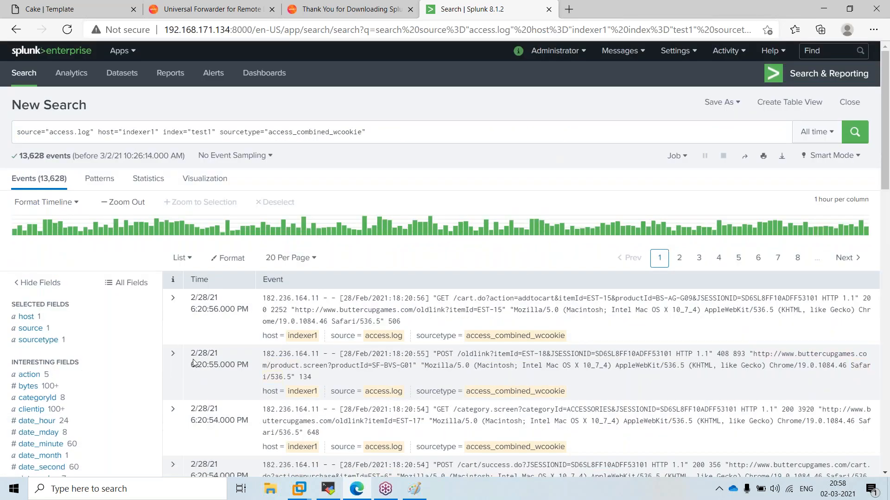
pyautogui.scroll(-1, 145, 399)
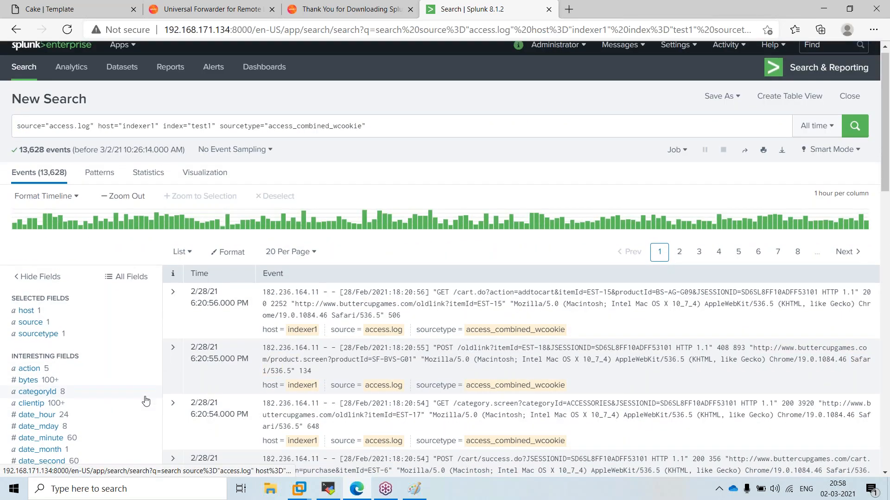
pyautogui.scroll(-2, 146, 401)
pyautogui.scroll(2, 139, 454)
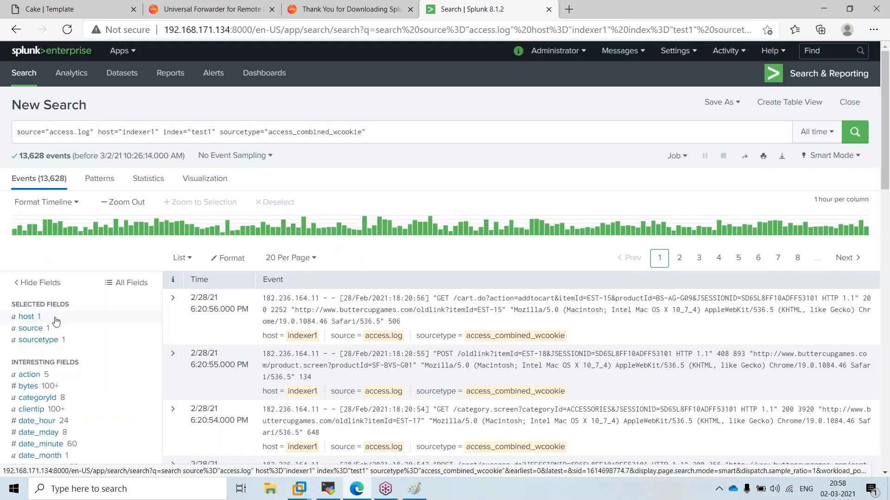
# View the host field summary and highlight its single value indexer1
pyautogui.click(29, 318)
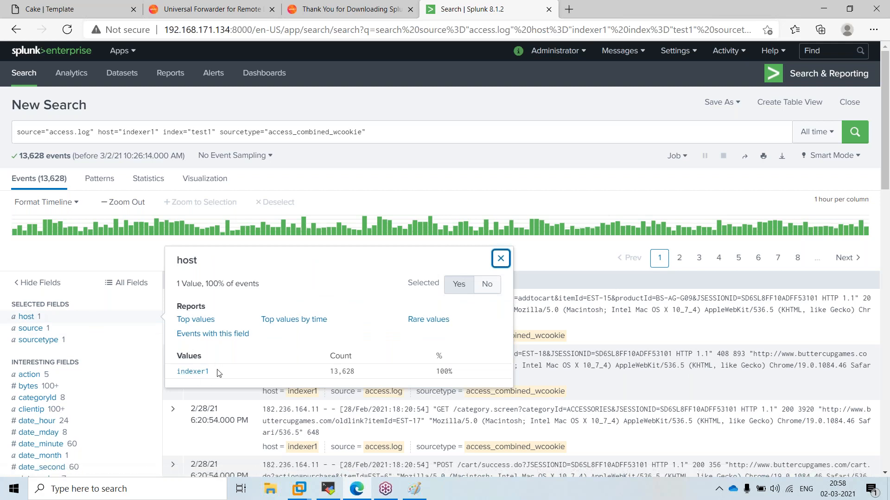
pyautogui.moveTo(221, 372); pyautogui.dragTo(181, 369)
pyautogui.moveTo(171, 364); pyautogui.dragTo(324, 266)
pyautogui.click(336, 264)
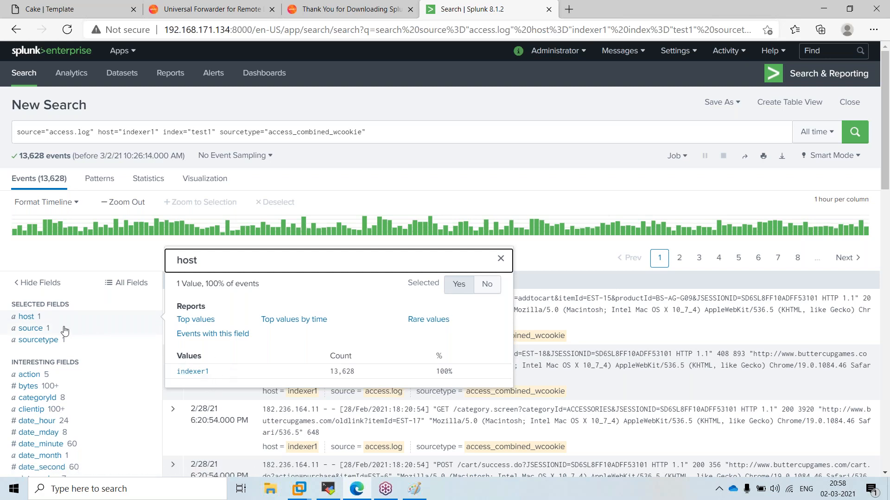
# View the source field summary and highlight access.log as the only source
pyautogui.click(35, 330)
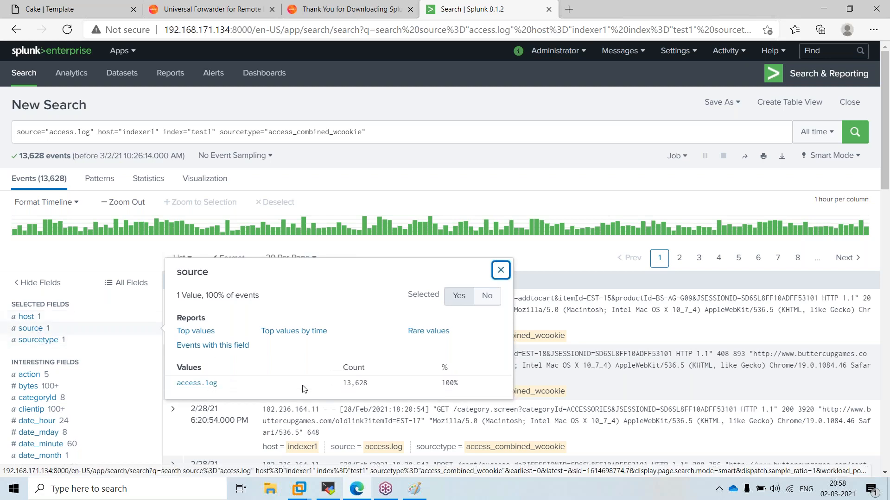
pyautogui.click(259, 390)
pyautogui.moveTo(219, 386); pyautogui.dragTo(175, 387)
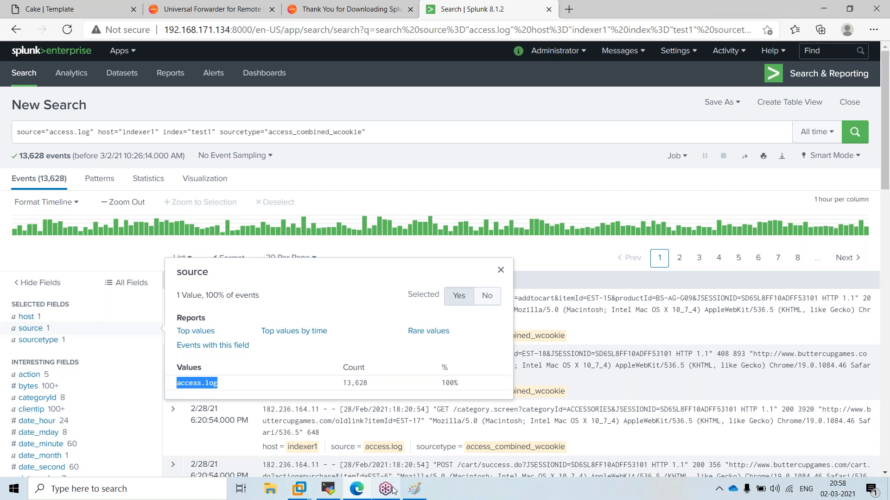
pyautogui.click(415, 490)
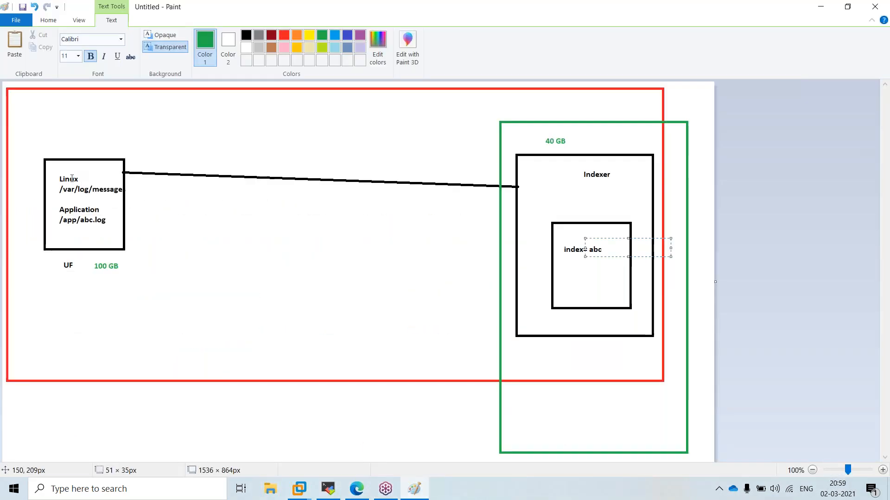
# Mark the /app/abc.log path in the UF-to-Indexer sketch, then minimize Paint
pyautogui.moveTo(56, 213); pyautogui.dragTo(119, 228)
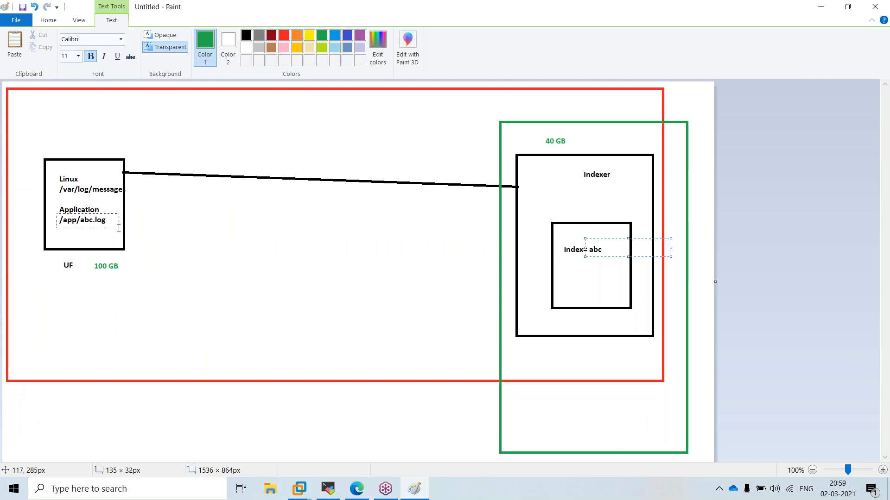
pyautogui.moveTo(118, 227); pyautogui.dragTo(119, 227)
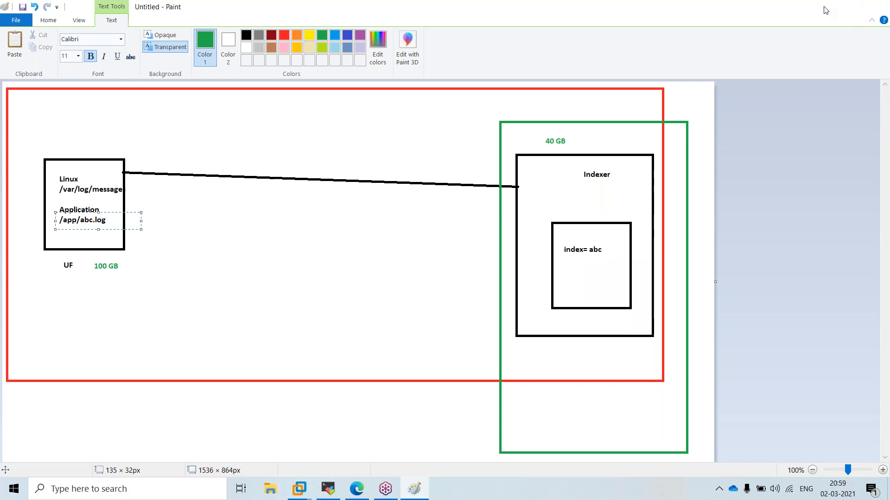
pyautogui.click(825, 10)
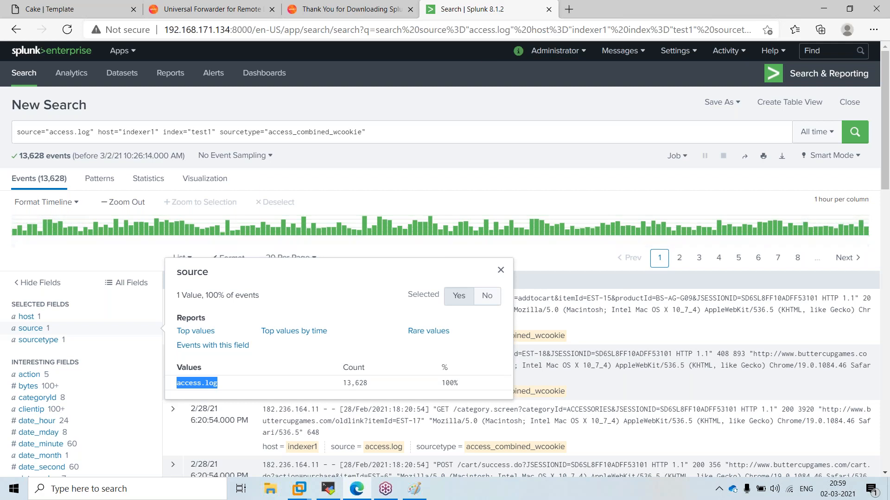
# Check that sourcetype has the single value access_combined_wcookie
pyautogui.click(28, 328)
pyautogui.click(27, 328)
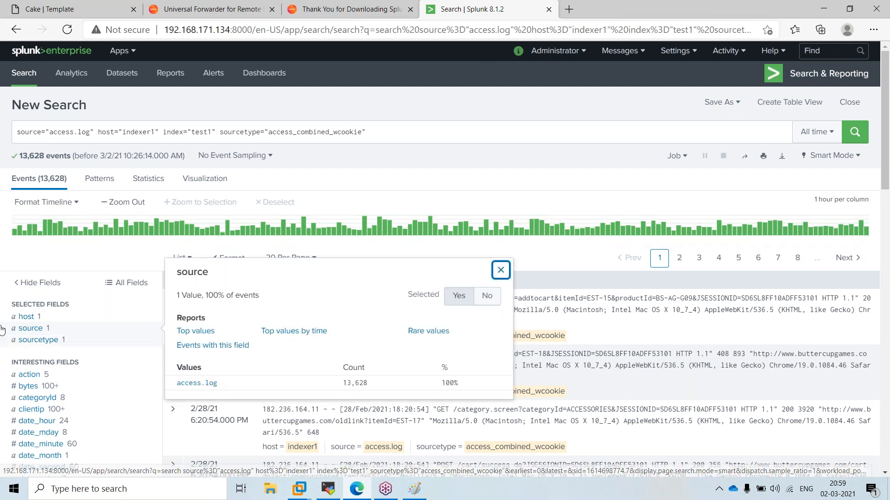
pyautogui.click(51, 340)
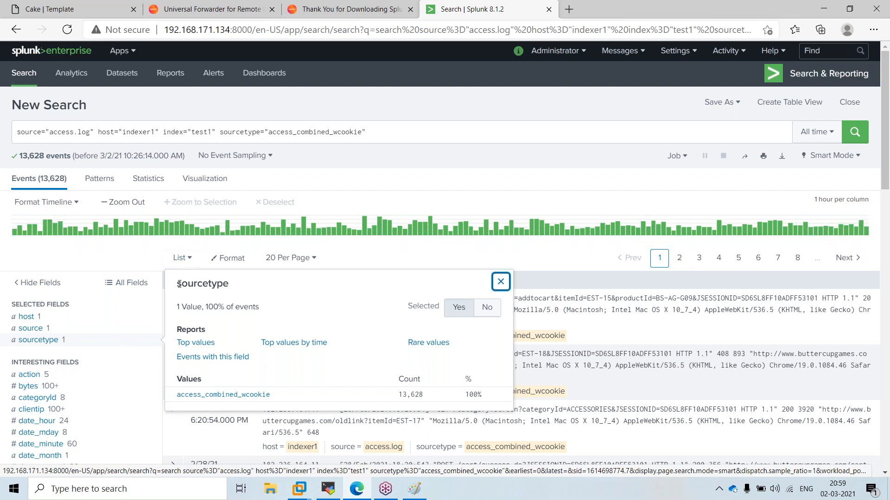
pyautogui.click(572, 121)
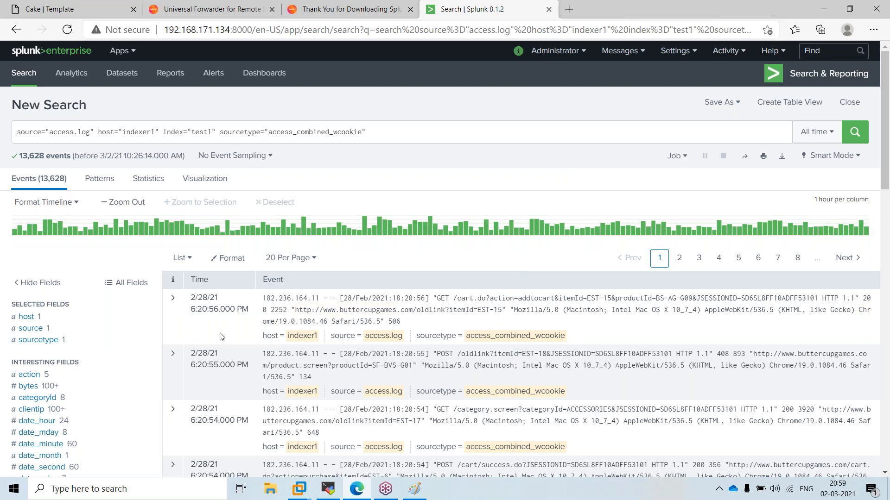
# Highlight the first event's raw text and timestamp, opening its _time nearby-events options
pyautogui.moveTo(271, 300); pyautogui.dragTo(460, 326)
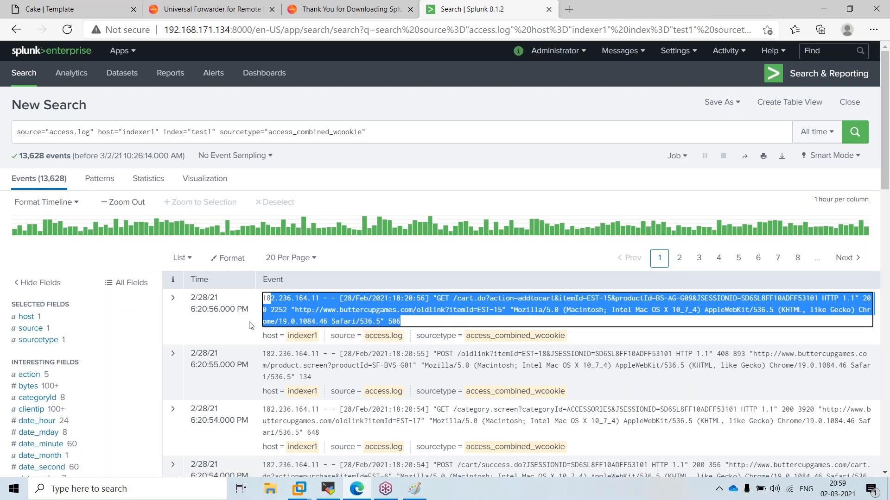
pyautogui.moveTo(249, 310); pyautogui.dragTo(210, 314)
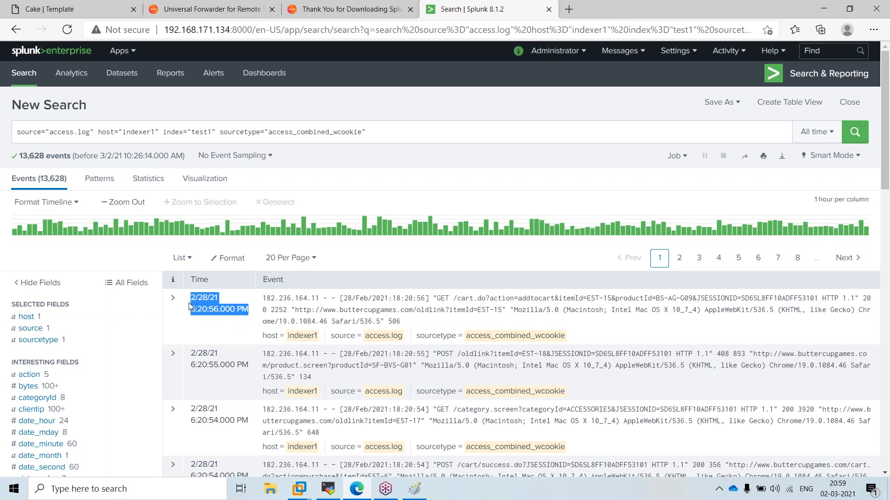
pyautogui.moveTo(188, 302); pyautogui.dragTo(189, 302)
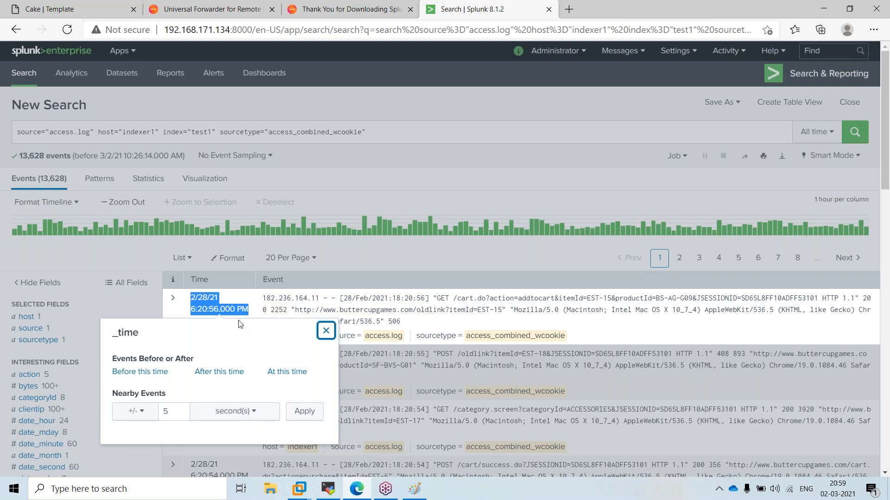
# Expand the first access.log event to inspect its extracted fields, then collapse it and scroll the results
pyautogui.click(329, 342)
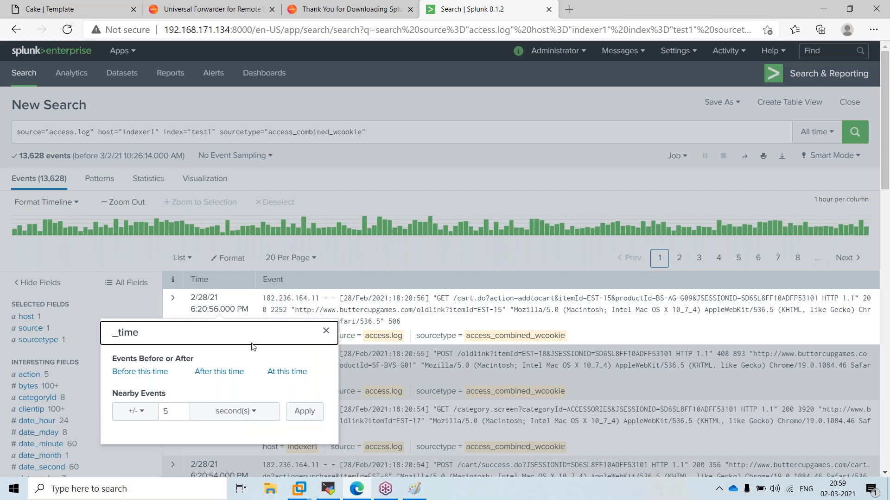
pyautogui.click(326, 331)
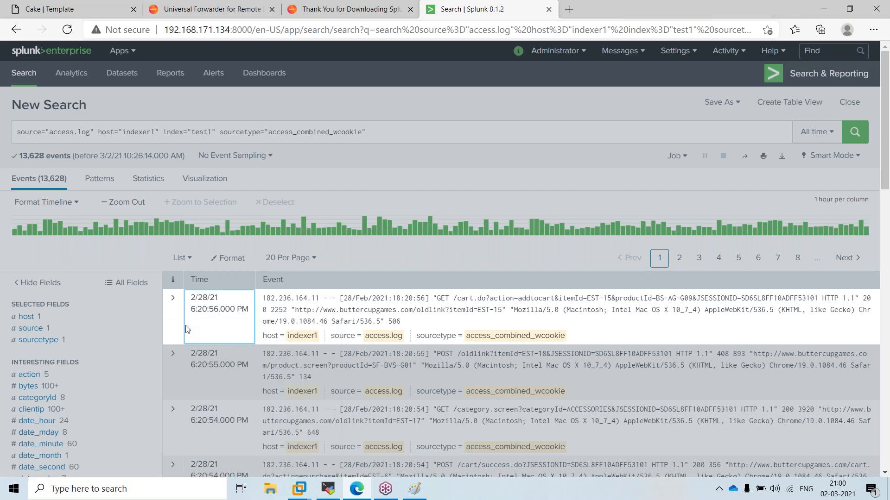
pyautogui.click(173, 300)
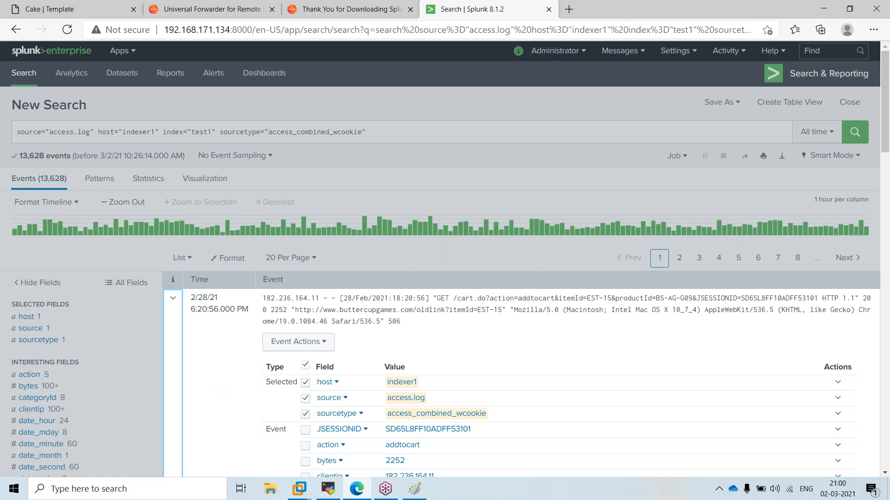
pyautogui.click(371, 274)
pyautogui.scroll(-7, 463, 278)
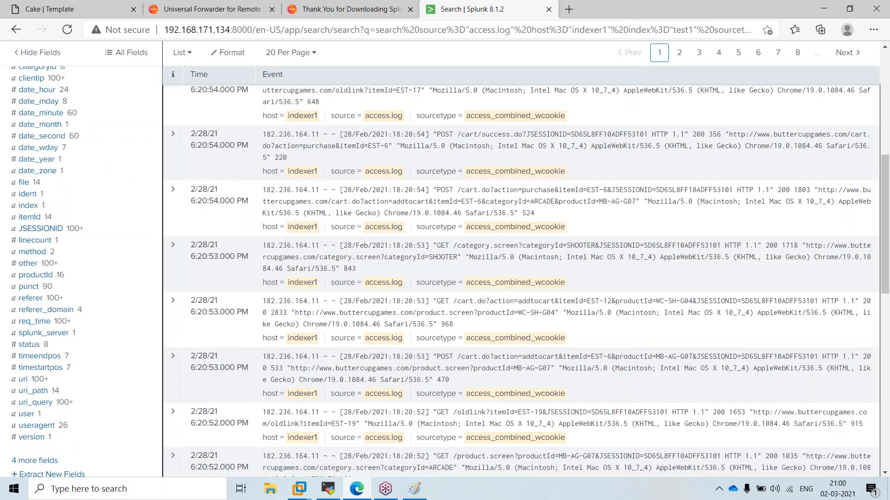
pyautogui.scroll(-6, 258, 373)
pyautogui.scroll(13, 258, 374)
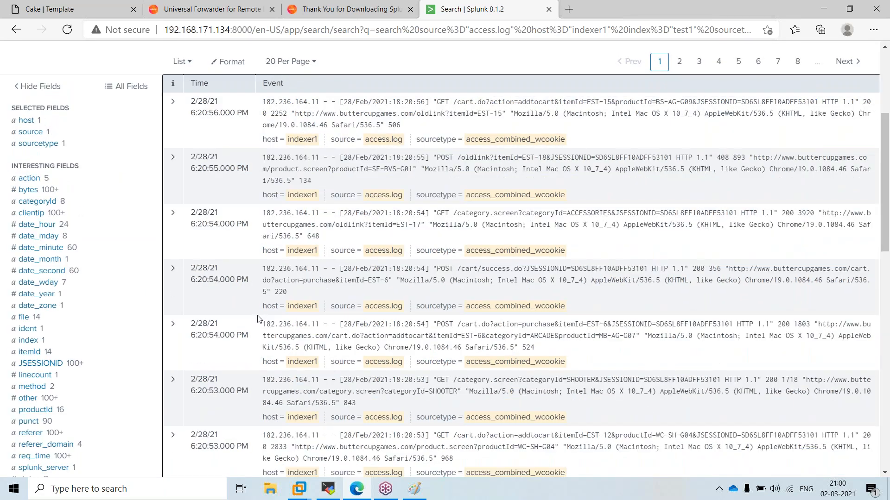
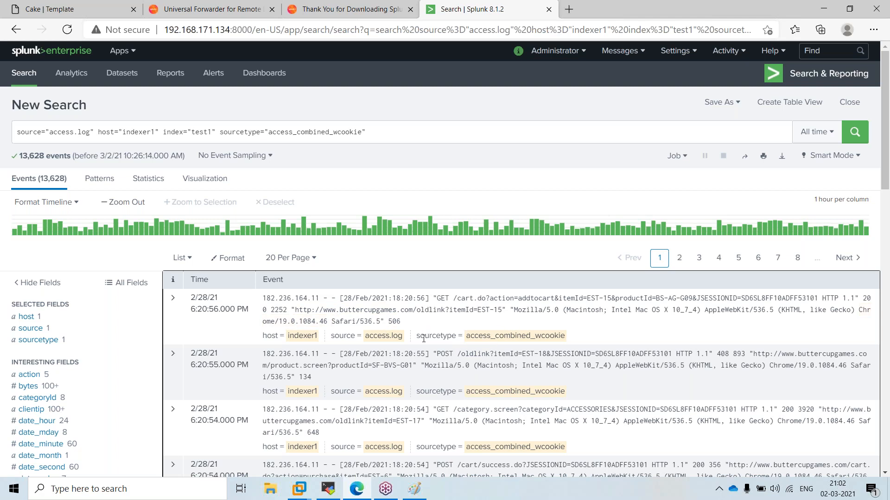
# Highlight the first access.log event's raw text, then bring up the Paint sketch of the UF-to-indexer flow
pyautogui.moveTo(408, 322); pyautogui.dragTo(265, 298)
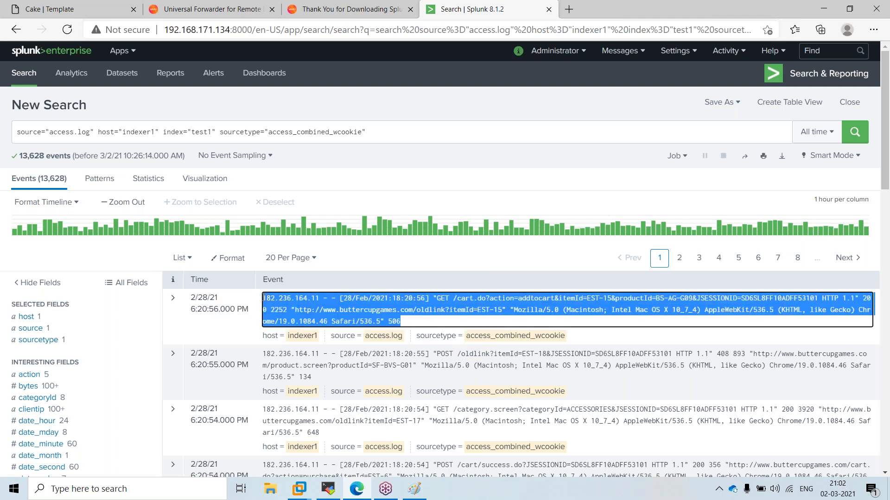
pyautogui.click(482, 90)
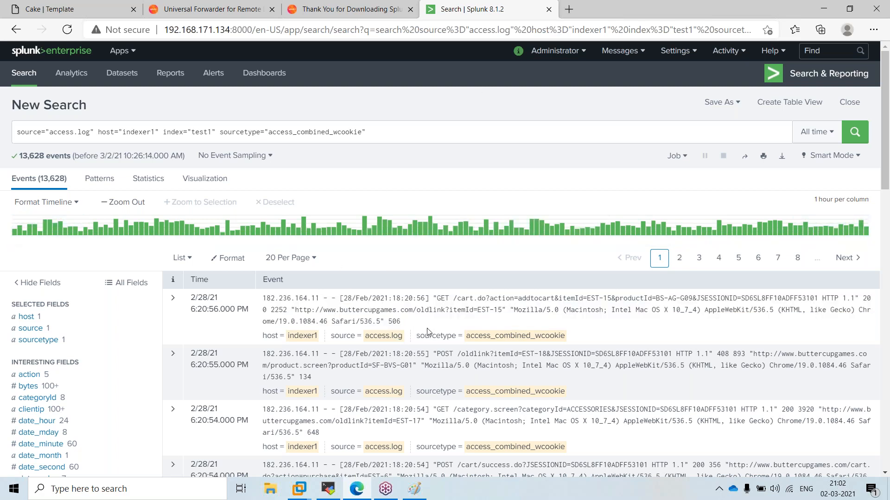
pyautogui.moveTo(403, 321); pyautogui.dragTo(262, 298)
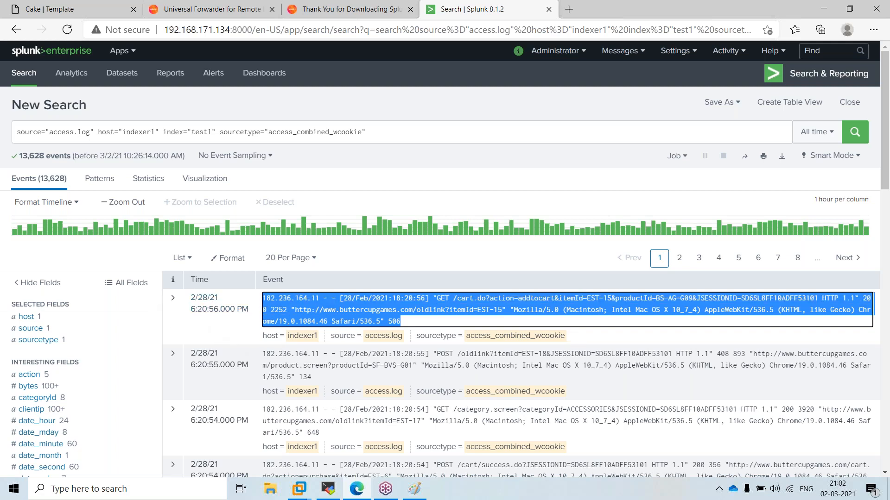
pyautogui.click(420, 490)
pyautogui.click(189, 275)
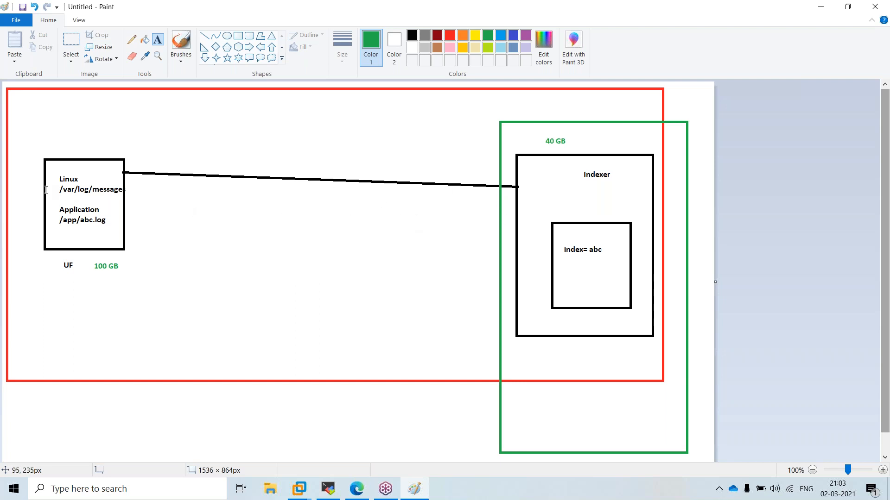
# Mark a text box over the Linux label in the Paint diagram, then return to the Splunk search
pyautogui.moveTo(57, 173); pyautogui.dragTo(138, 197)
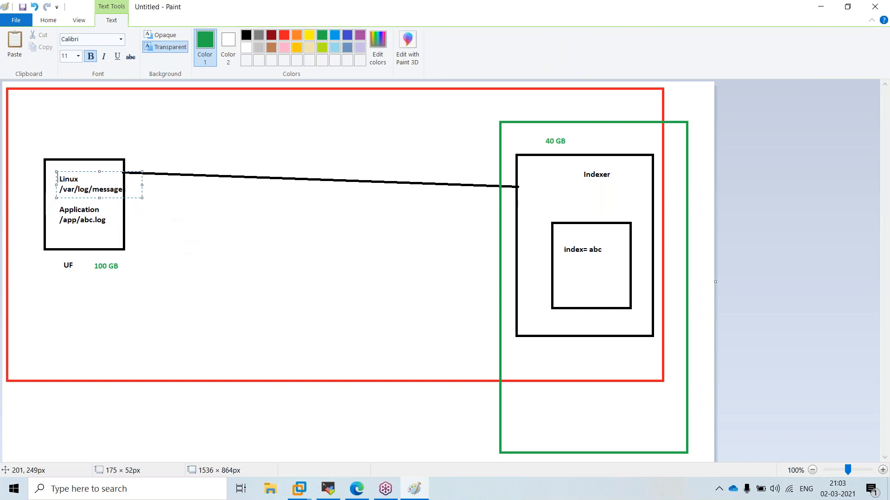
pyautogui.moveTo(59, 186); pyautogui.dragTo(123, 200)
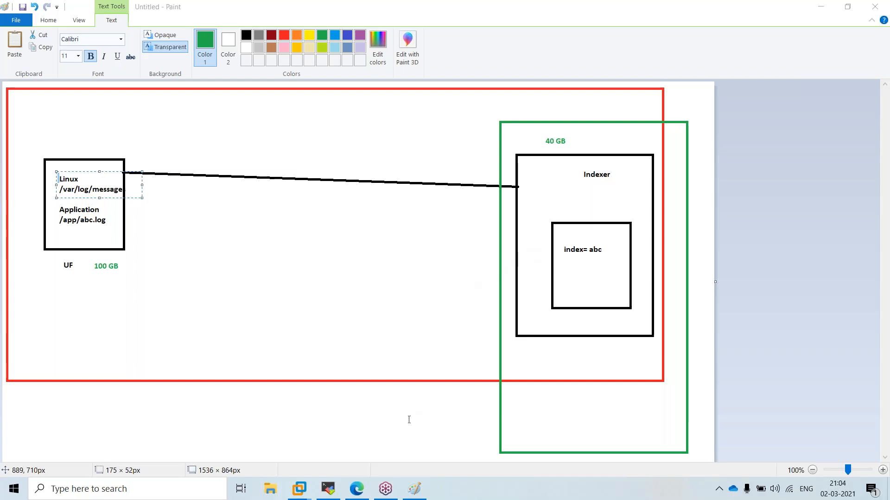
pyautogui.click(356, 489)
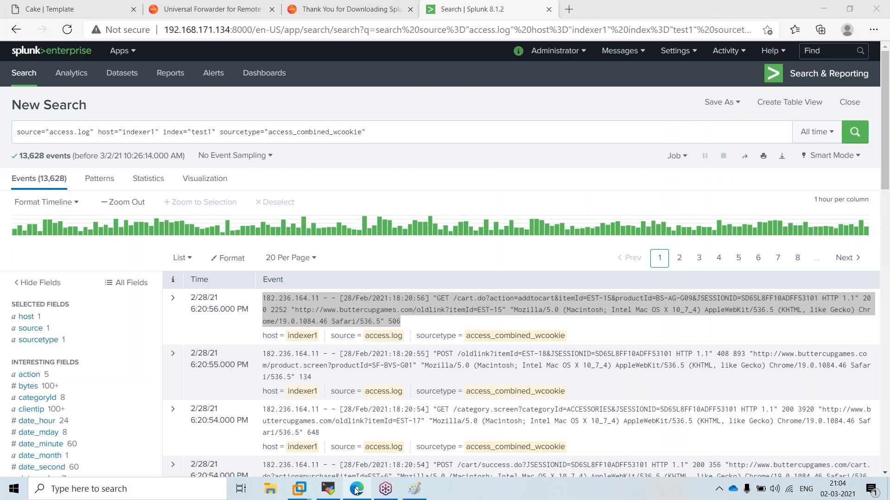
# Append '| stats count' to the access.log search and run it
pyautogui.click(207, 178)
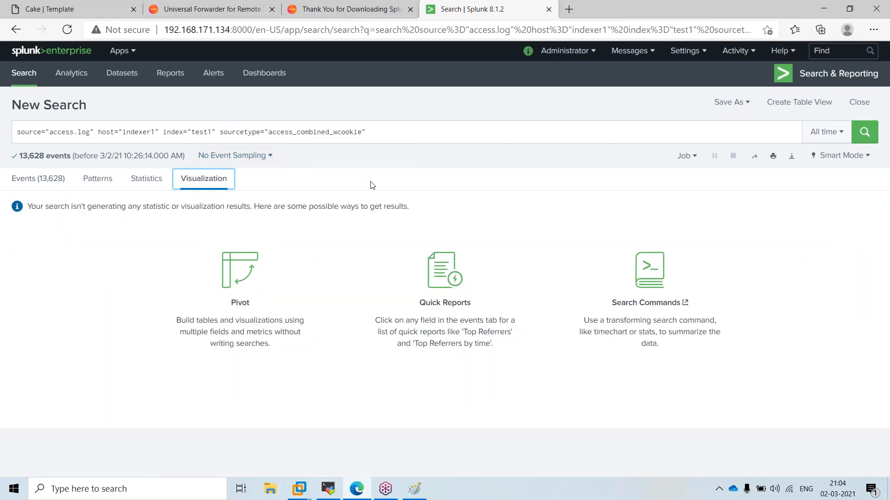
pyautogui.click(413, 132)
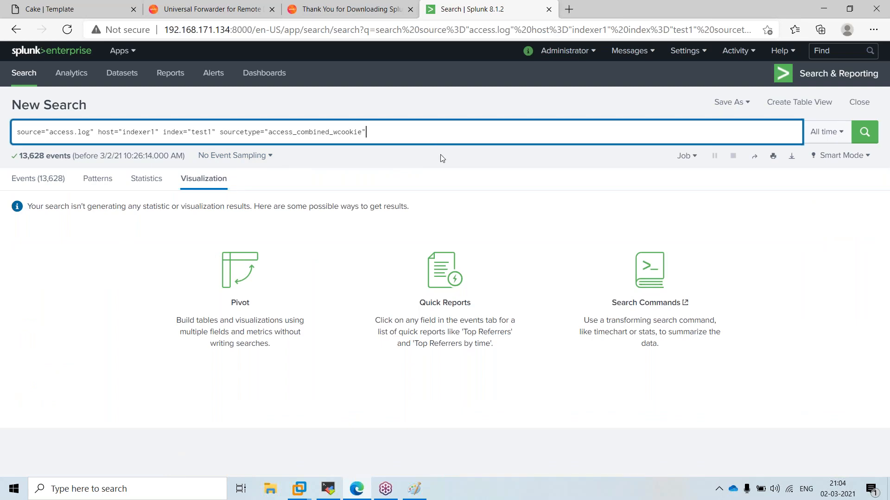
pyautogui.write('| stats ')
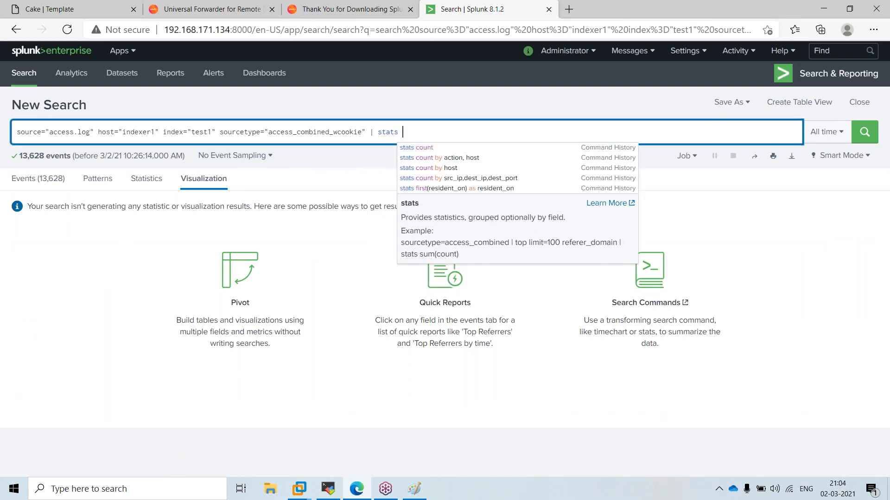
pyautogui.write('count')
pyautogui.press('Return')
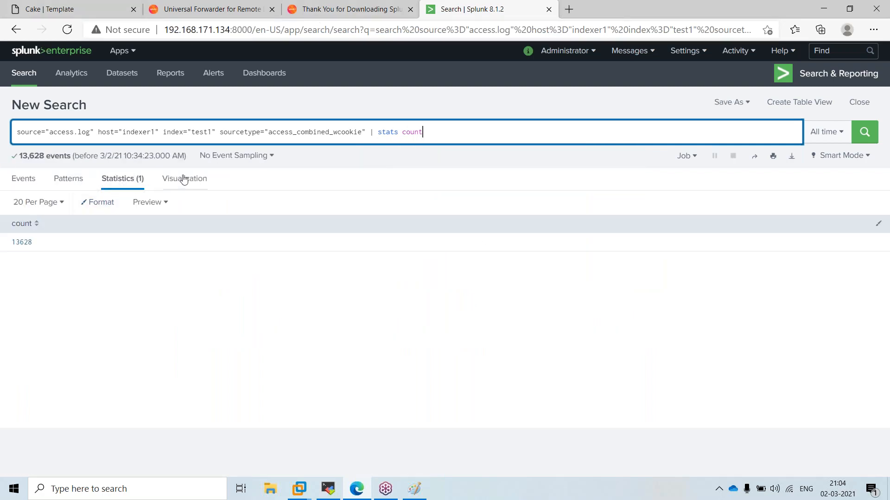
# Visualize the 13,628 count as a Single Value, then switch it to a Bar Chart
pyautogui.click(183, 179)
pyautogui.click(65, 206)
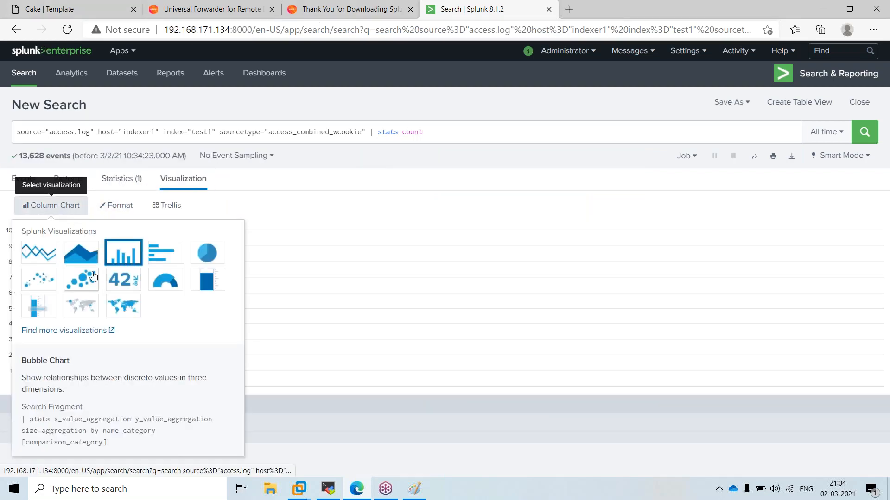
pyautogui.click(120, 280)
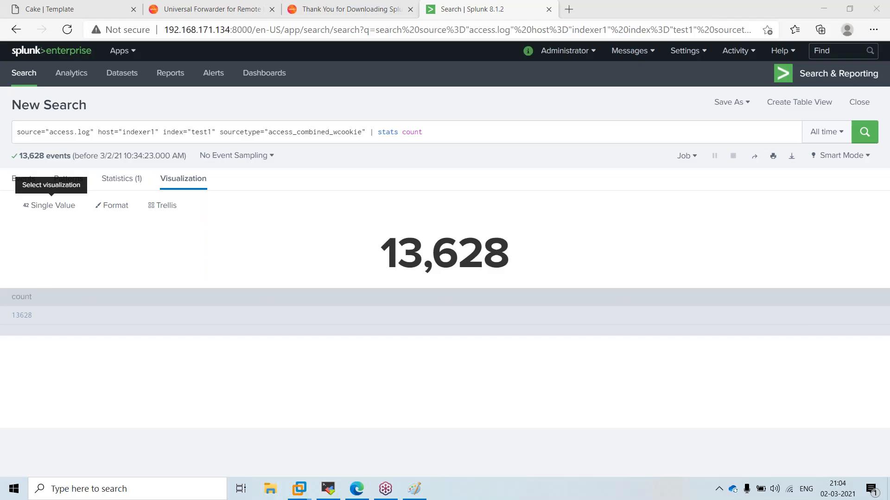
pyautogui.click(52, 211)
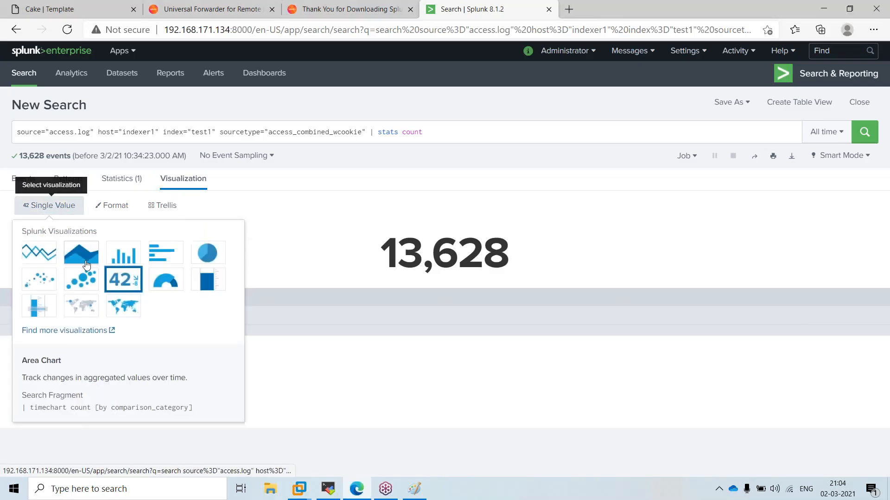
pyautogui.click(167, 256)
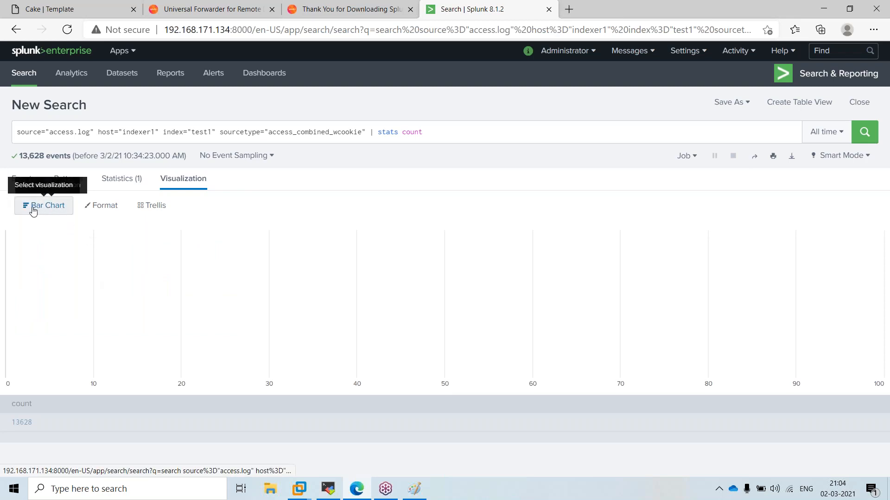
pyautogui.click(423, 128)
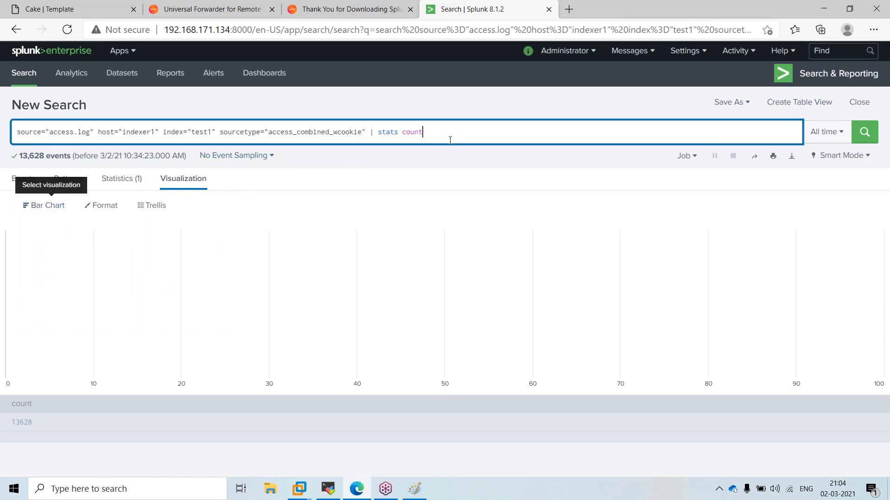
# Extend the query to 'stats count by method' and rerun, splitting bars into GET 8,431 and POST 5,197
pyautogui.write('by method')
pyautogui.press('Return')
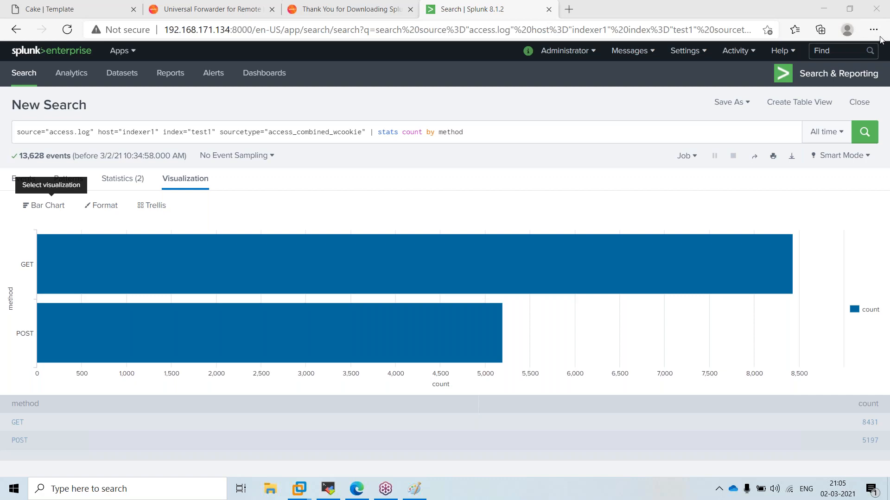
pyautogui.moveTo(64, 321)
pyautogui.moveTo(281, 276)
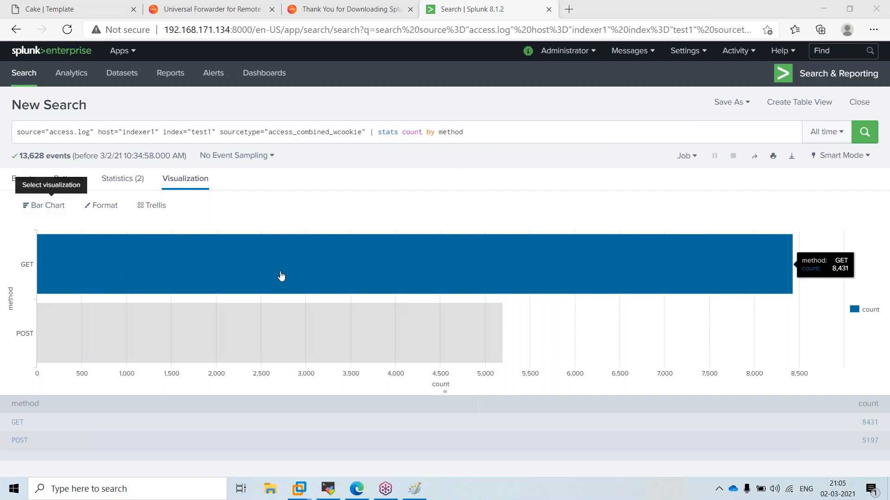
# Try Pie Chart and Line Chart for the method counts, settling on Column Chart
pyautogui.click(48, 211)
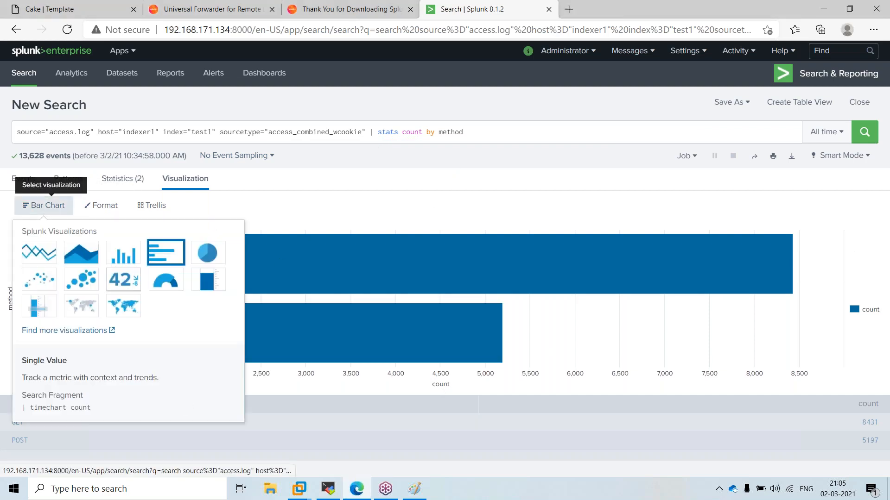
pyautogui.click(218, 256)
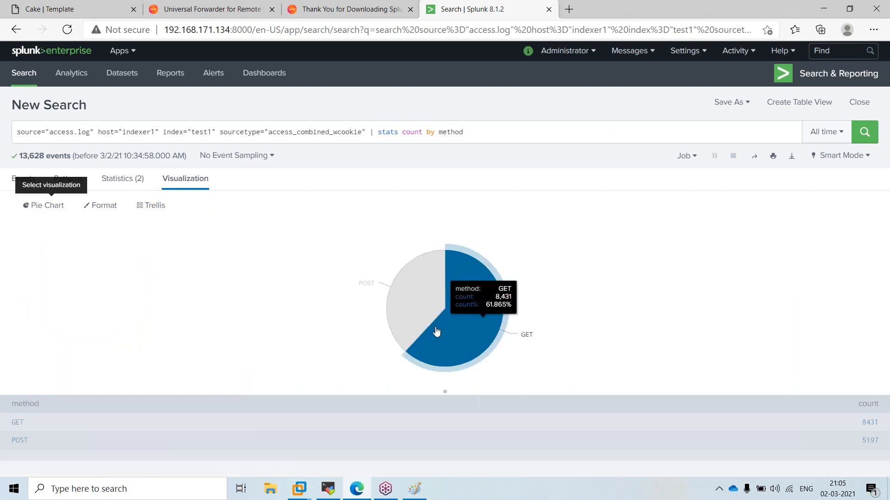
pyautogui.click(44, 208)
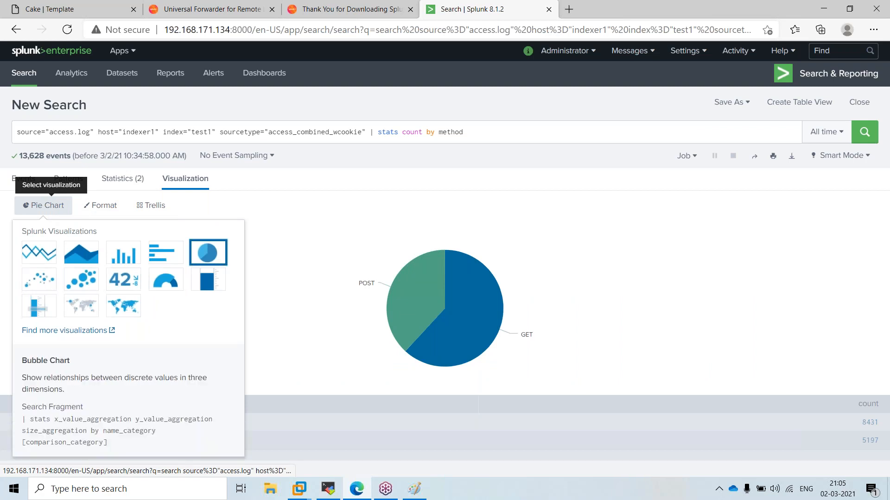
pyautogui.click(39, 252)
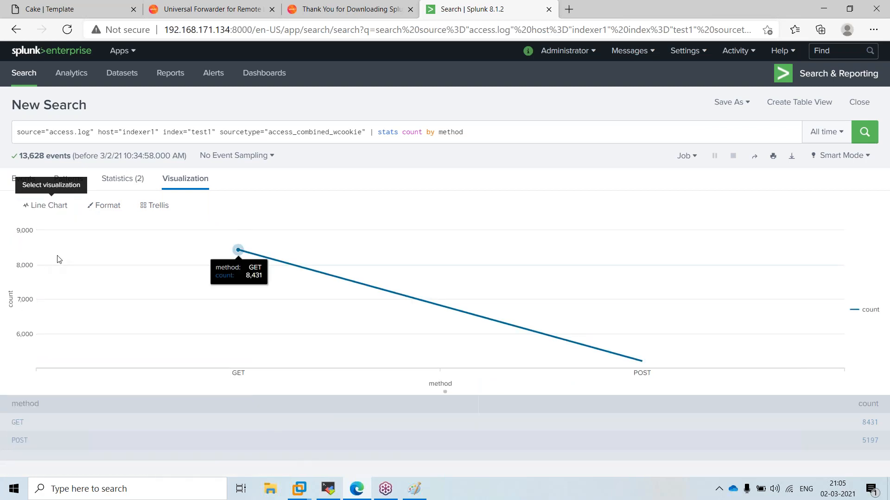
pyautogui.click(36, 211)
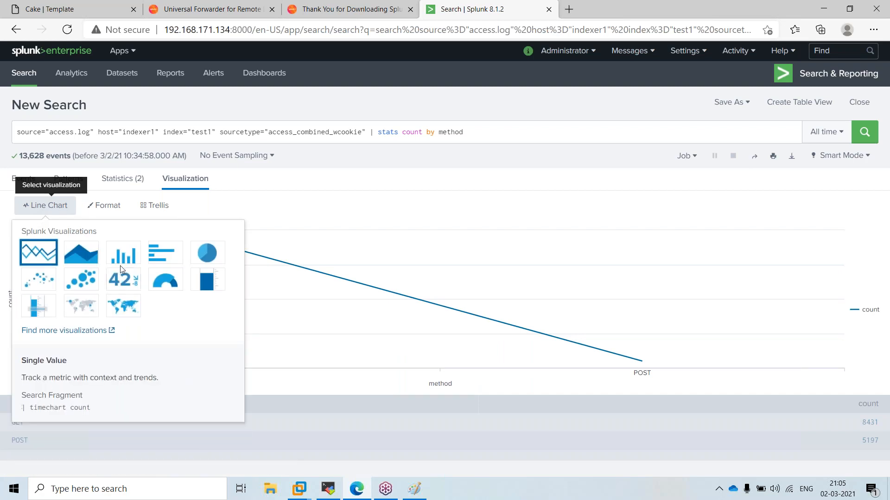
pyautogui.click(123, 253)
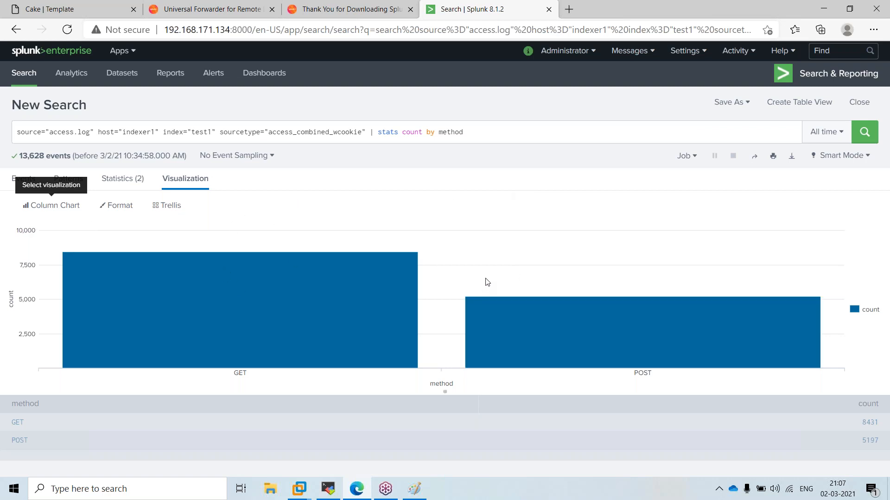
# Review the 'stats count by method' query, highlighting 'method' but leaving the search unchanged
pyautogui.moveTo(368, 268)
pyautogui.doubleClick(457, 133)
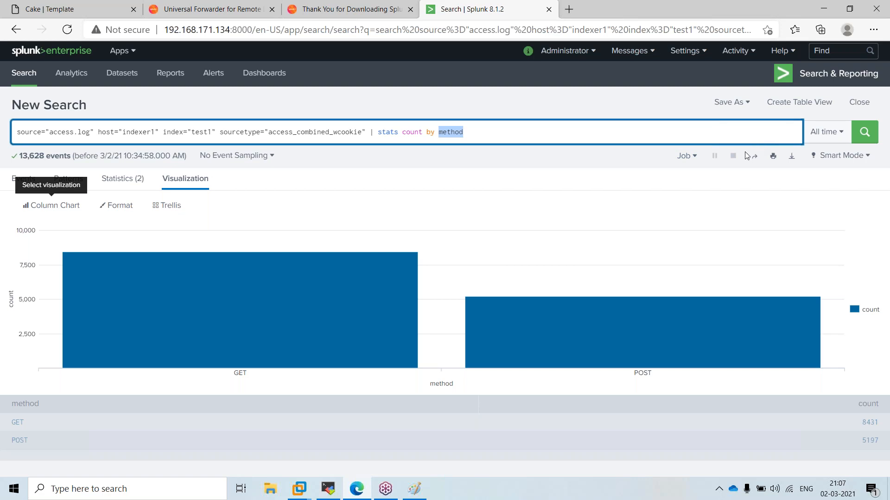
pyautogui.click(603, 183)
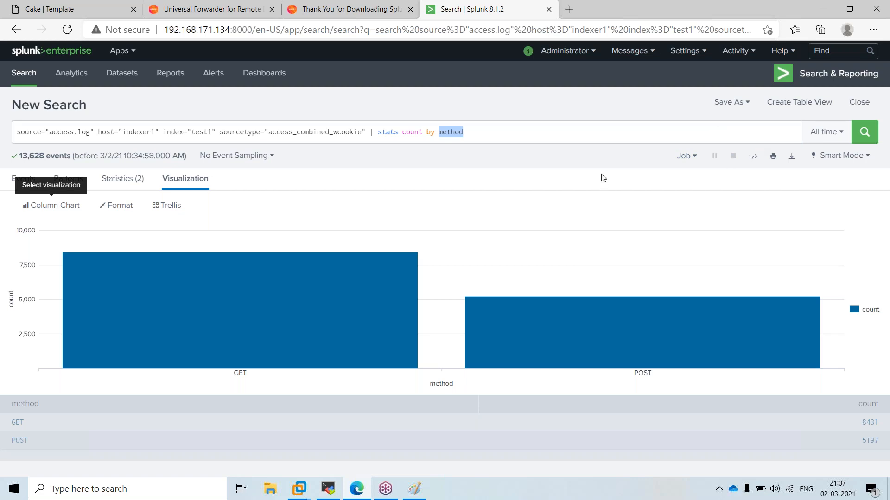
pyautogui.click(577, 137)
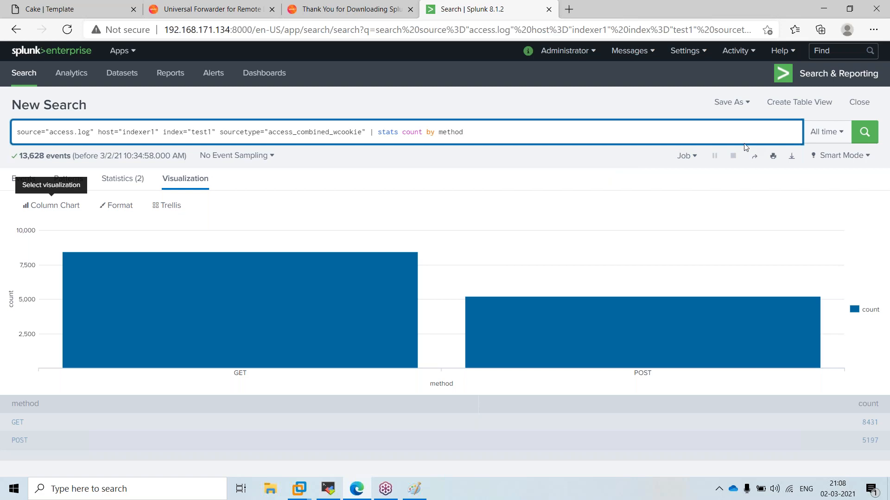
pyautogui.click(588, 164)
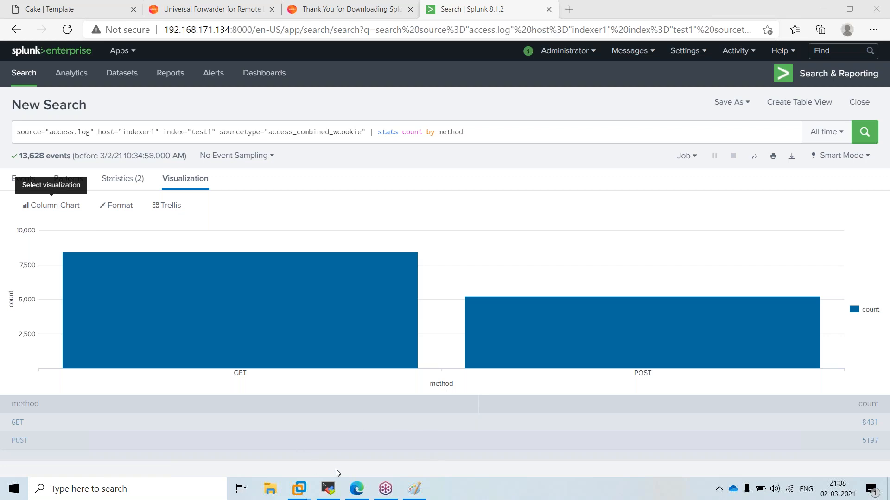
# Switch from the Splunk browser window to the Indexer1 MobaXterm session
pyautogui.click(358, 487)
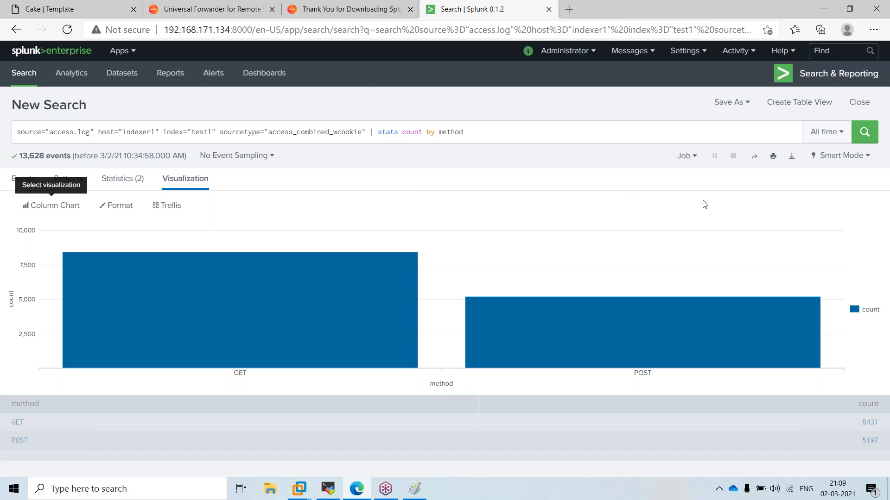
pyautogui.click(737, 212)
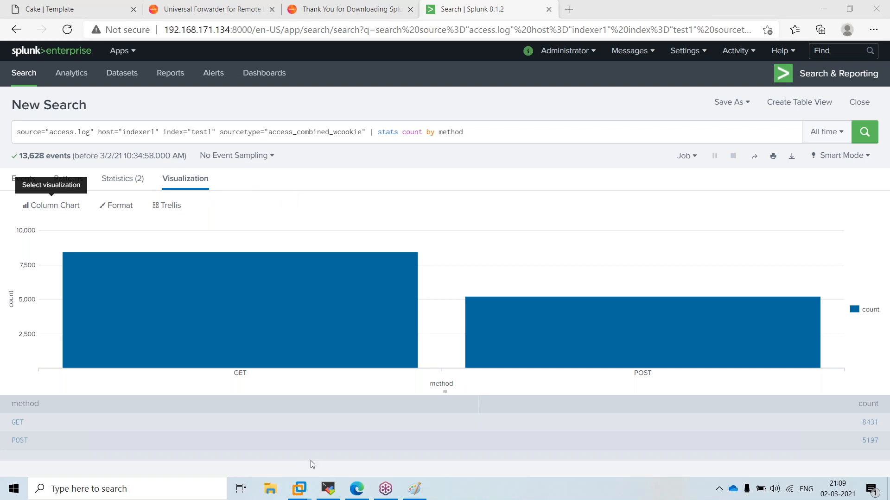
pyautogui.click(332, 489)
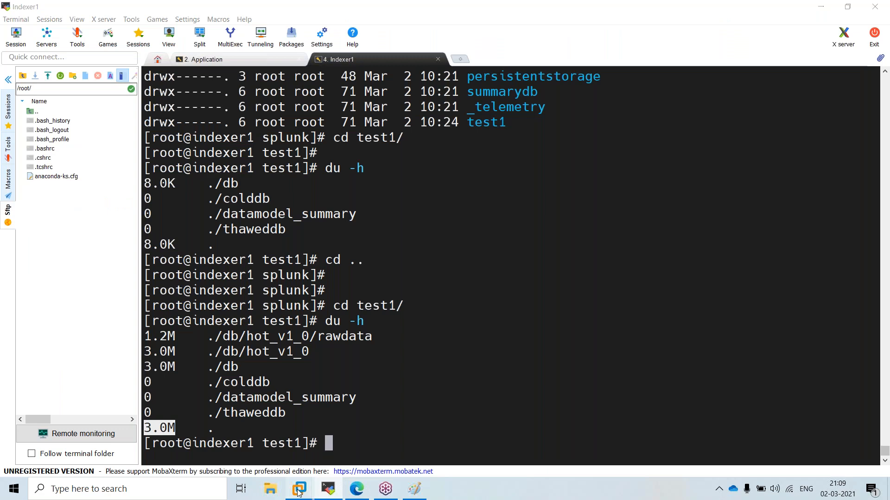
# Bring up VMware Workstation's My Computer list with only Application and Indexer1 powered on
pyautogui.moveTo(299, 489)
pyautogui.click(189, 440)
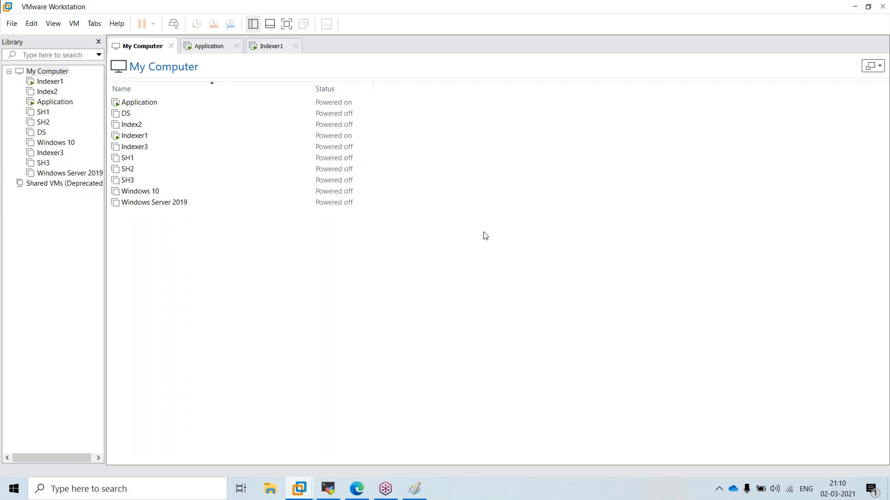
# Minimize VMware Workstation from its title-bar system menu to reveal the Indexer1 terminal
pyautogui.rightClick(596, 7)
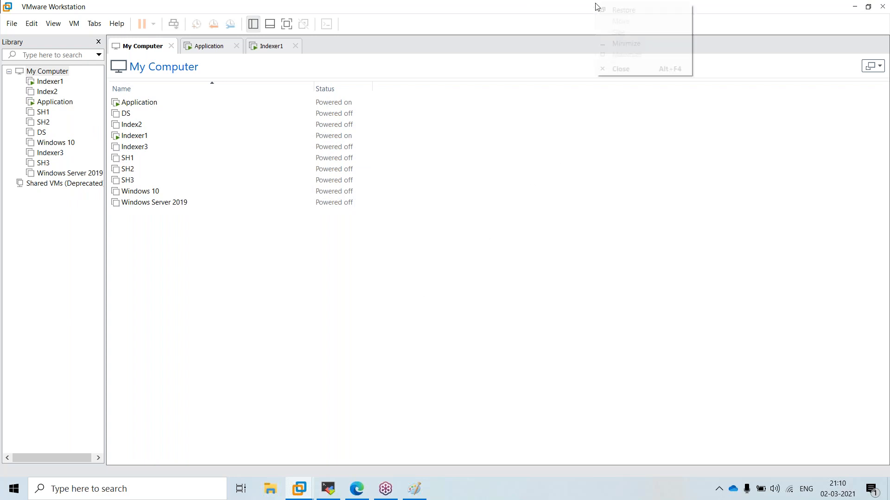
pyautogui.click(621, 43)
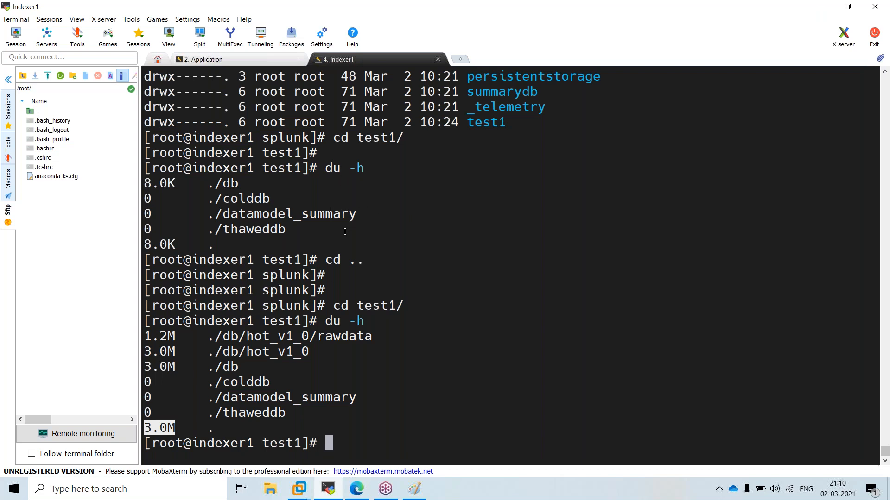
# Scroll to the test1 du -h output and highlight 'indexer1' in the shell prompt
pyautogui.scroll(17, 248, 260)
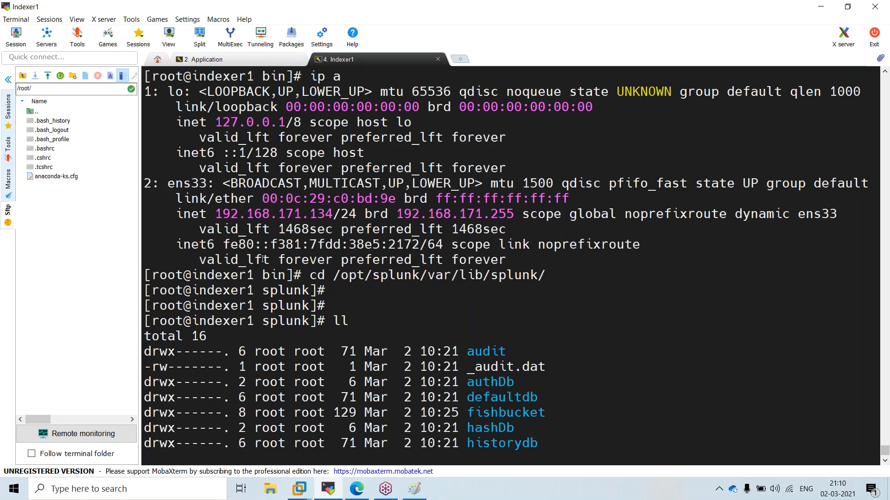
pyautogui.scroll(-2, 275, 254)
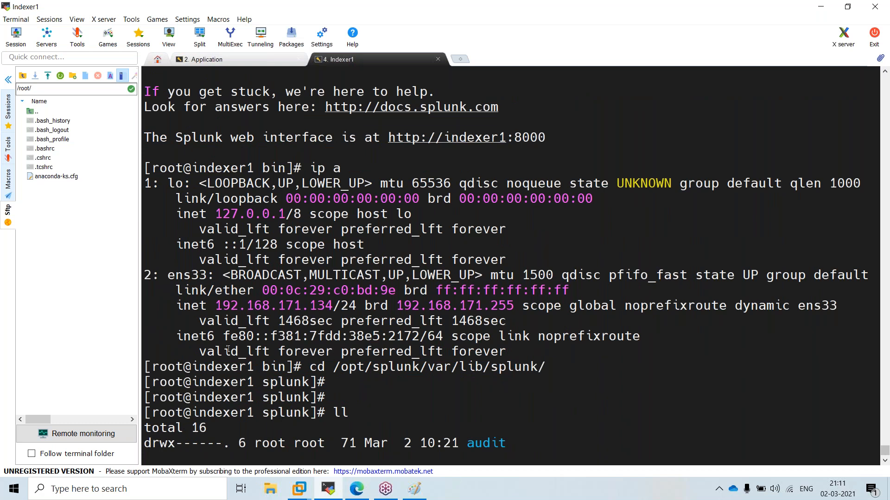
pyautogui.scroll(-11, 231, 347)
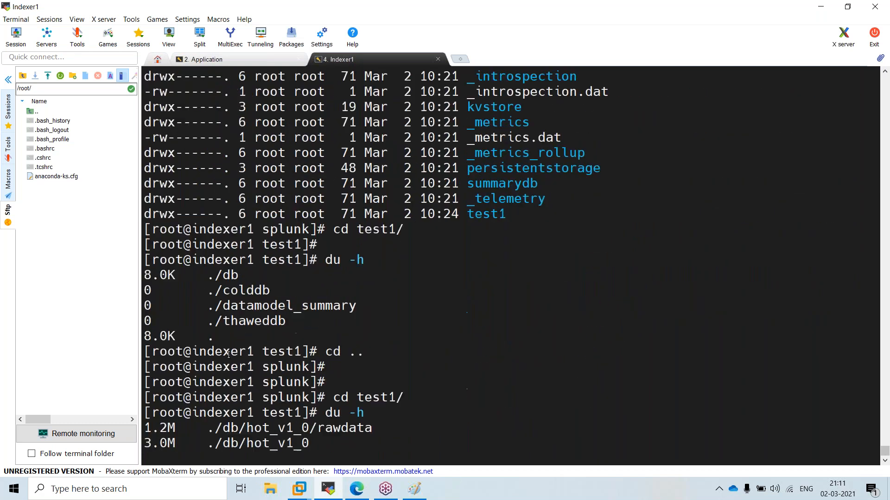
pyautogui.moveTo(197, 351); pyautogui.dragTo(258, 352)
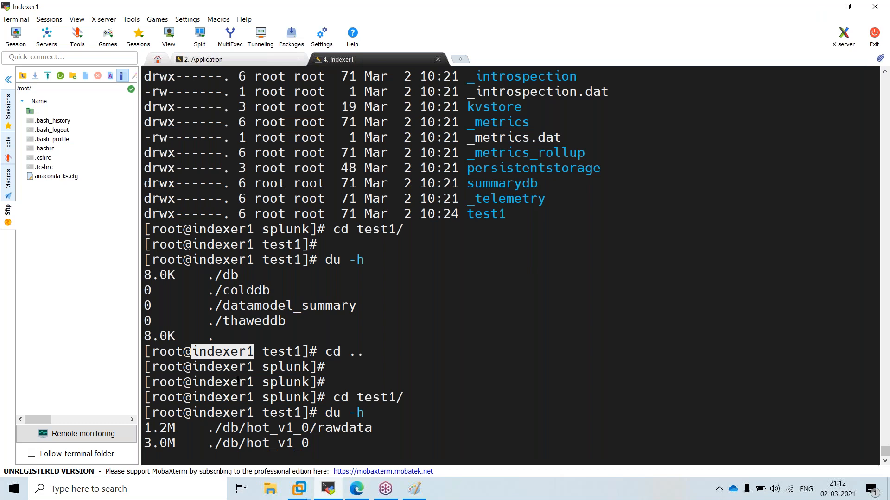
# Highlight 'indexer1' on the cd test1/ and splunk prompt lines, then minimize MobaXterm to show the chart
pyautogui.moveTo(207, 367); pyautogui.dragTo(243, 388)
pyautogui.doubleClick(238, 398)
pyautogui.click(224, 412)
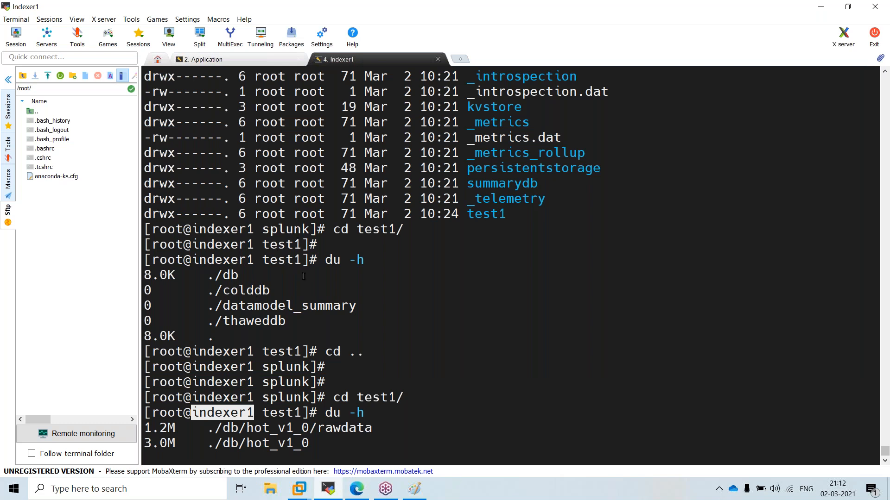
pyautogui.moveTo(195, 382); pyautogui.dragTo(255, 374)
pyautogui.doubleClick(249, 380)
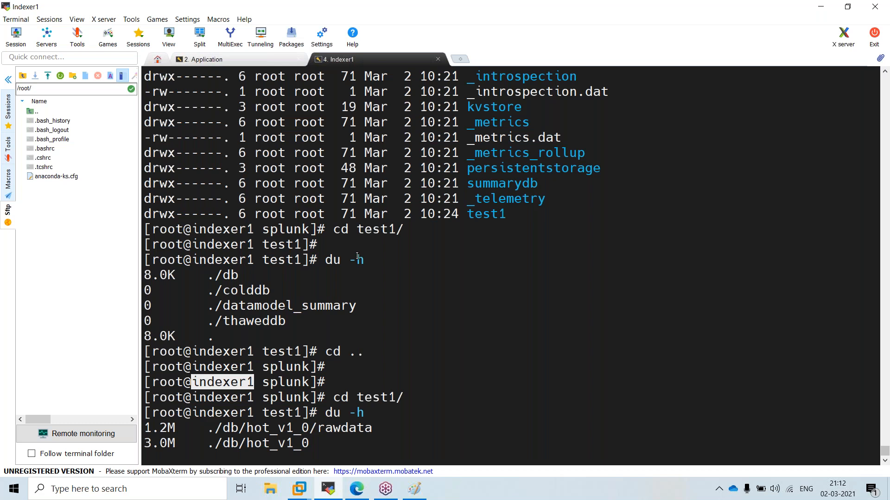
pyautogui.click(328, 490)
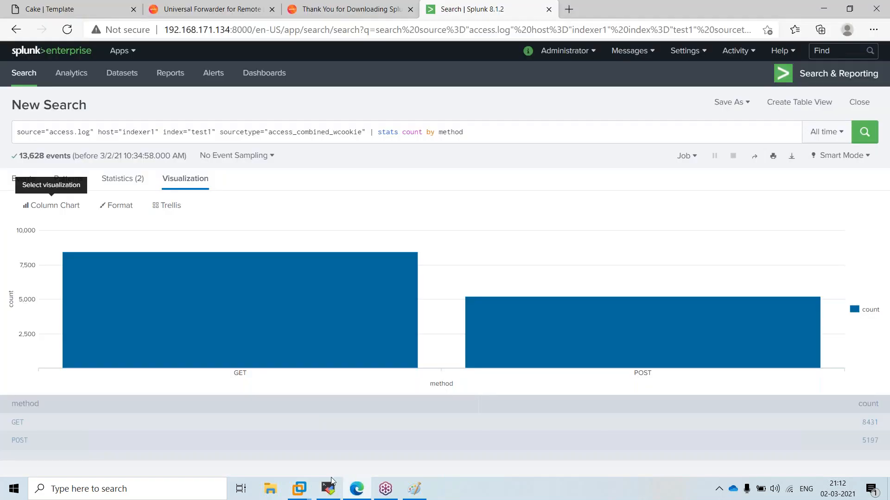
# Close the Application server session in MobaXterm, confirming with Yes
pyautogui.click(328, 489)
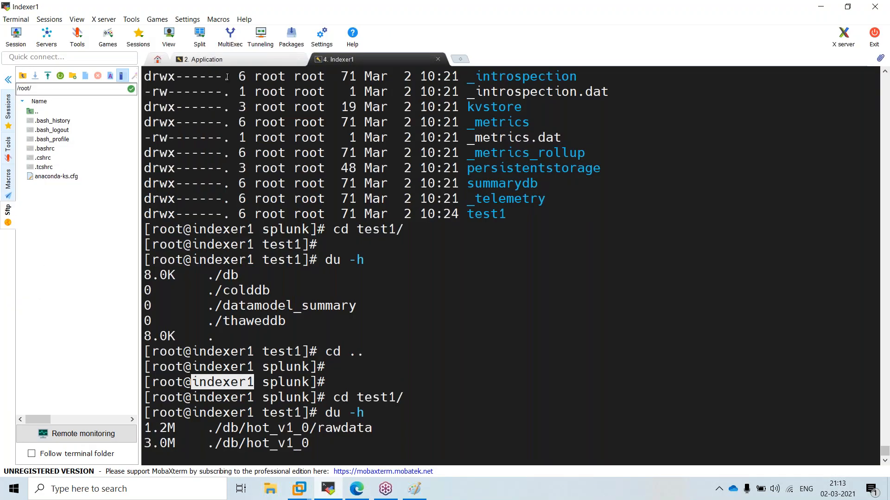
pyautogui.click(232, 61)
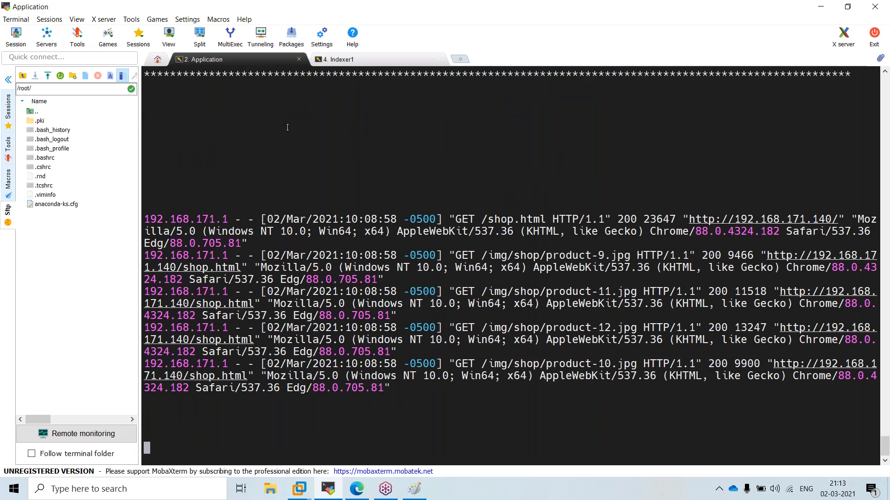
pyautogui.click(299, 59)
pyautogui.click(411, 265)
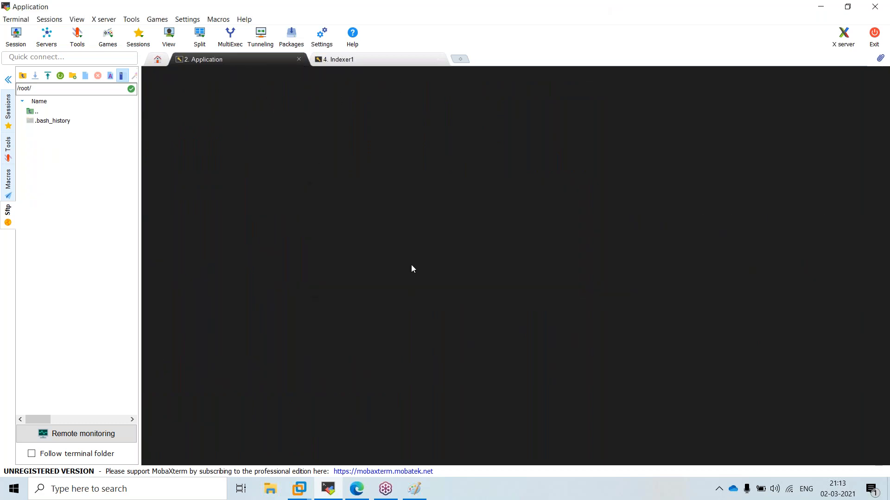
# Close the Indexer1 session too, then return to the Splunk GET vs POST chart
pyautogui.click(299, 59)
pyautogui.click(425, 262)
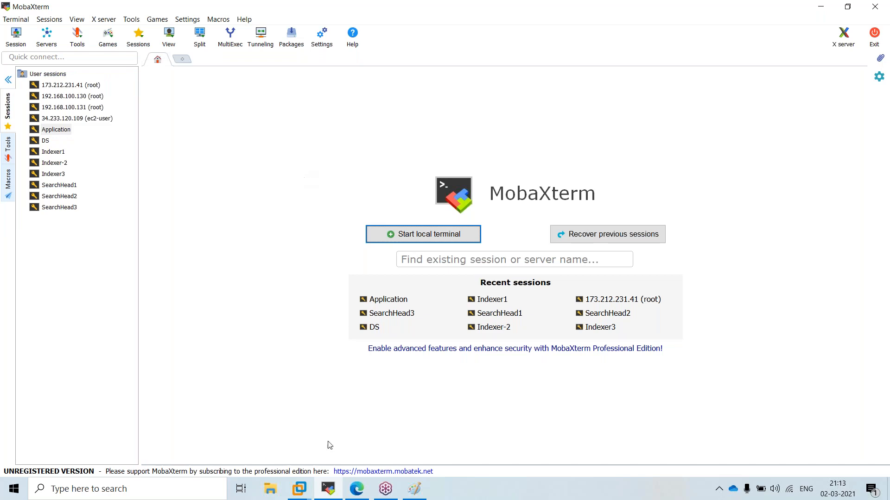
pyautogui.click(357, 489)
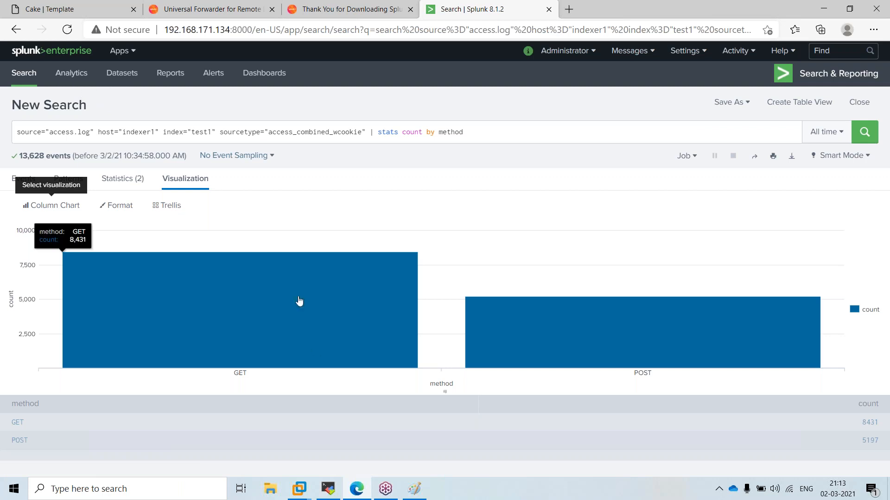
# Draw a green rectangle in the lower middle of the Paint architecture diagram
pyautogui.click(425, 492)
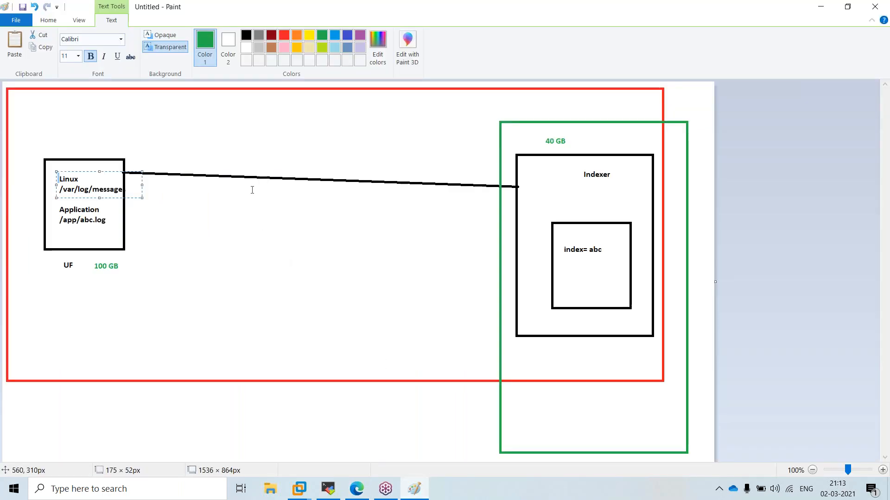
pyautogui.click(56, 23)
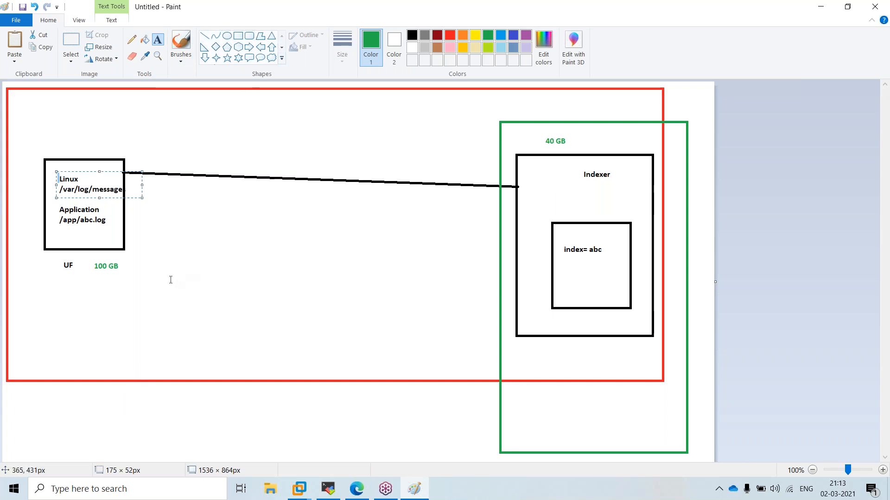
pyautogui.click(238, 36)
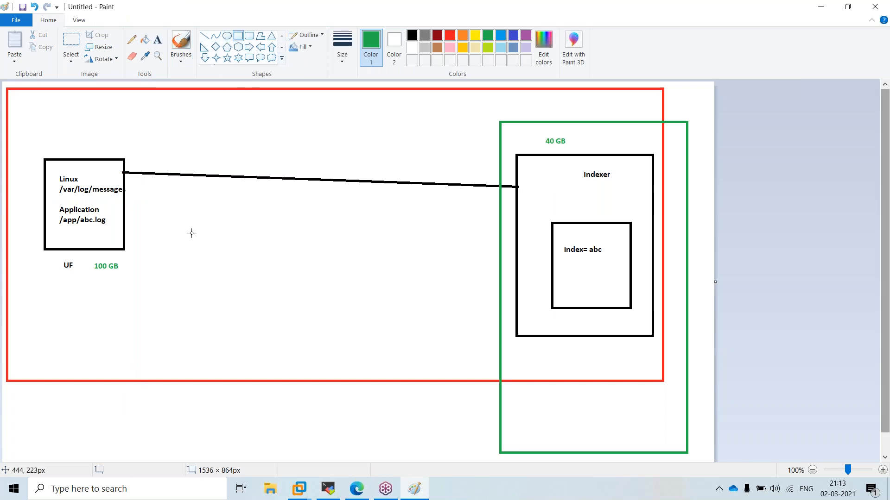
pyautogui.moveTo(145, 274); pyautogui.dragTo(408, 329)
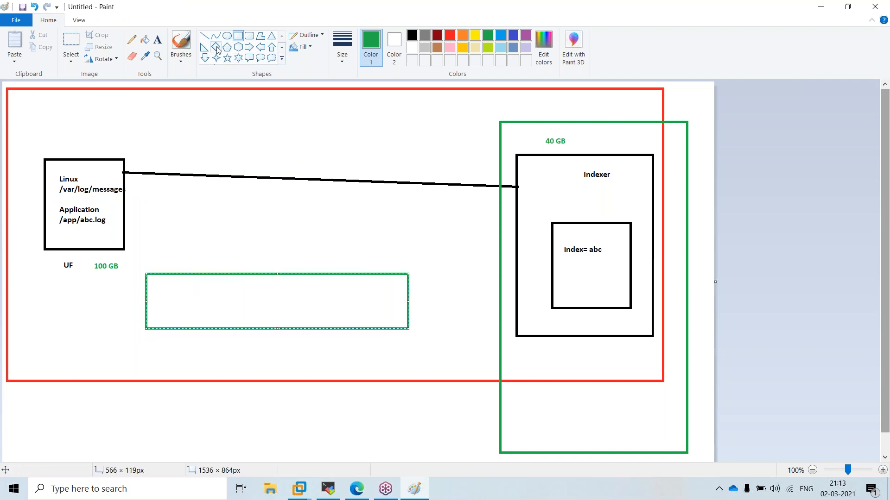
# Draw a red vertical line through the green rectangle, then return to the Splunk chart
pyautogui.click(204, 36)
pyautogui.click(450, 35)
pyautogui.moveTo(268, 246); pyautogui.dragTo(269, 356)
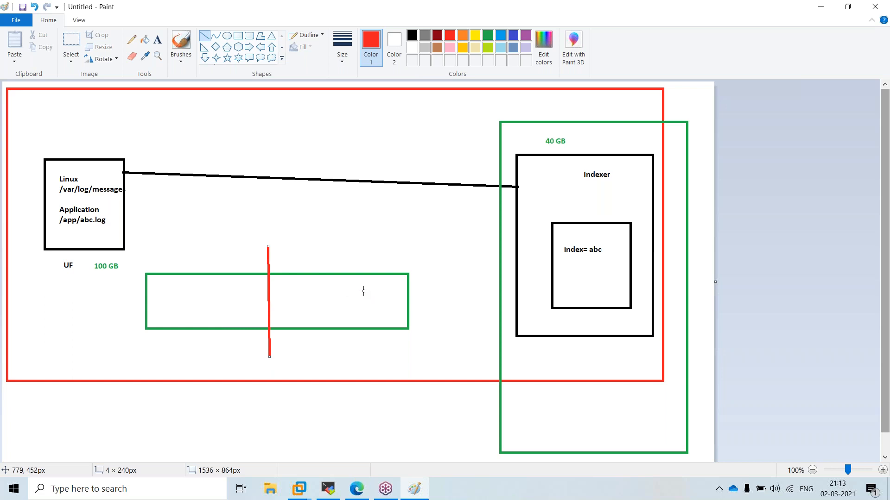
pyautogui.click(357, 489)
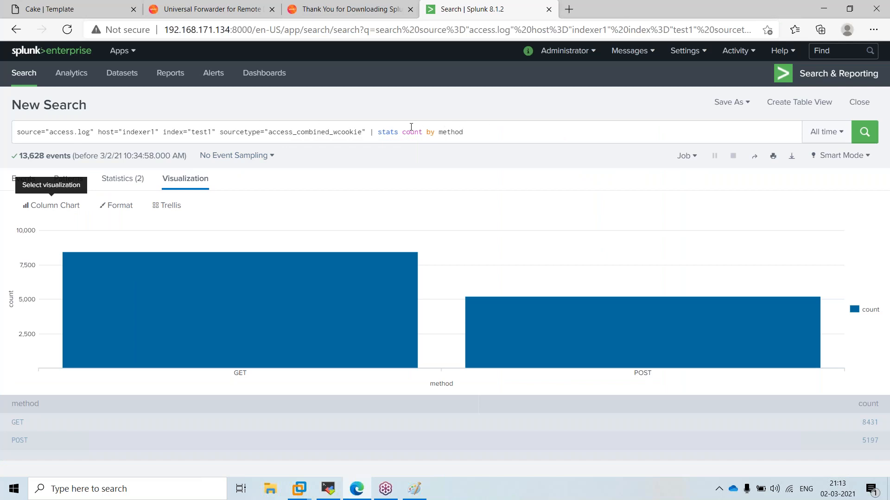
pyautogui.moveTo(95, 133); pyautogui.dragTo(492, 134)
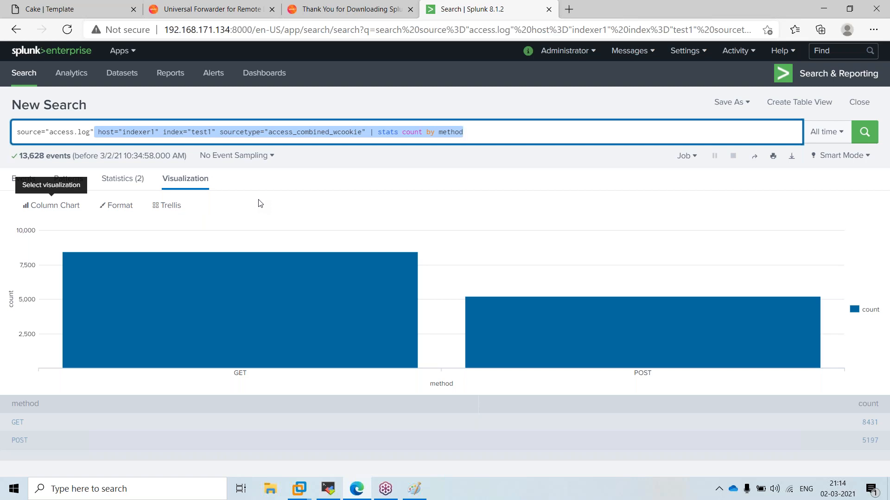
pyautogui.click(271, 490)
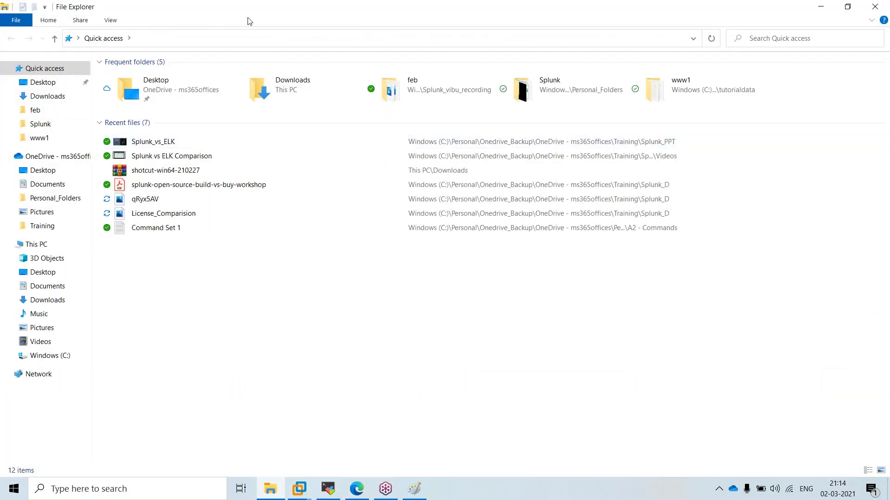
pyautogui.click(821, 6)
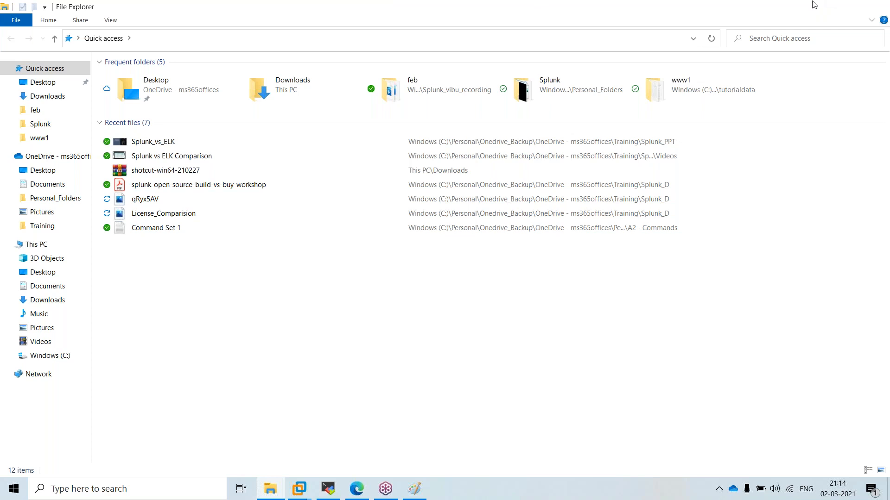